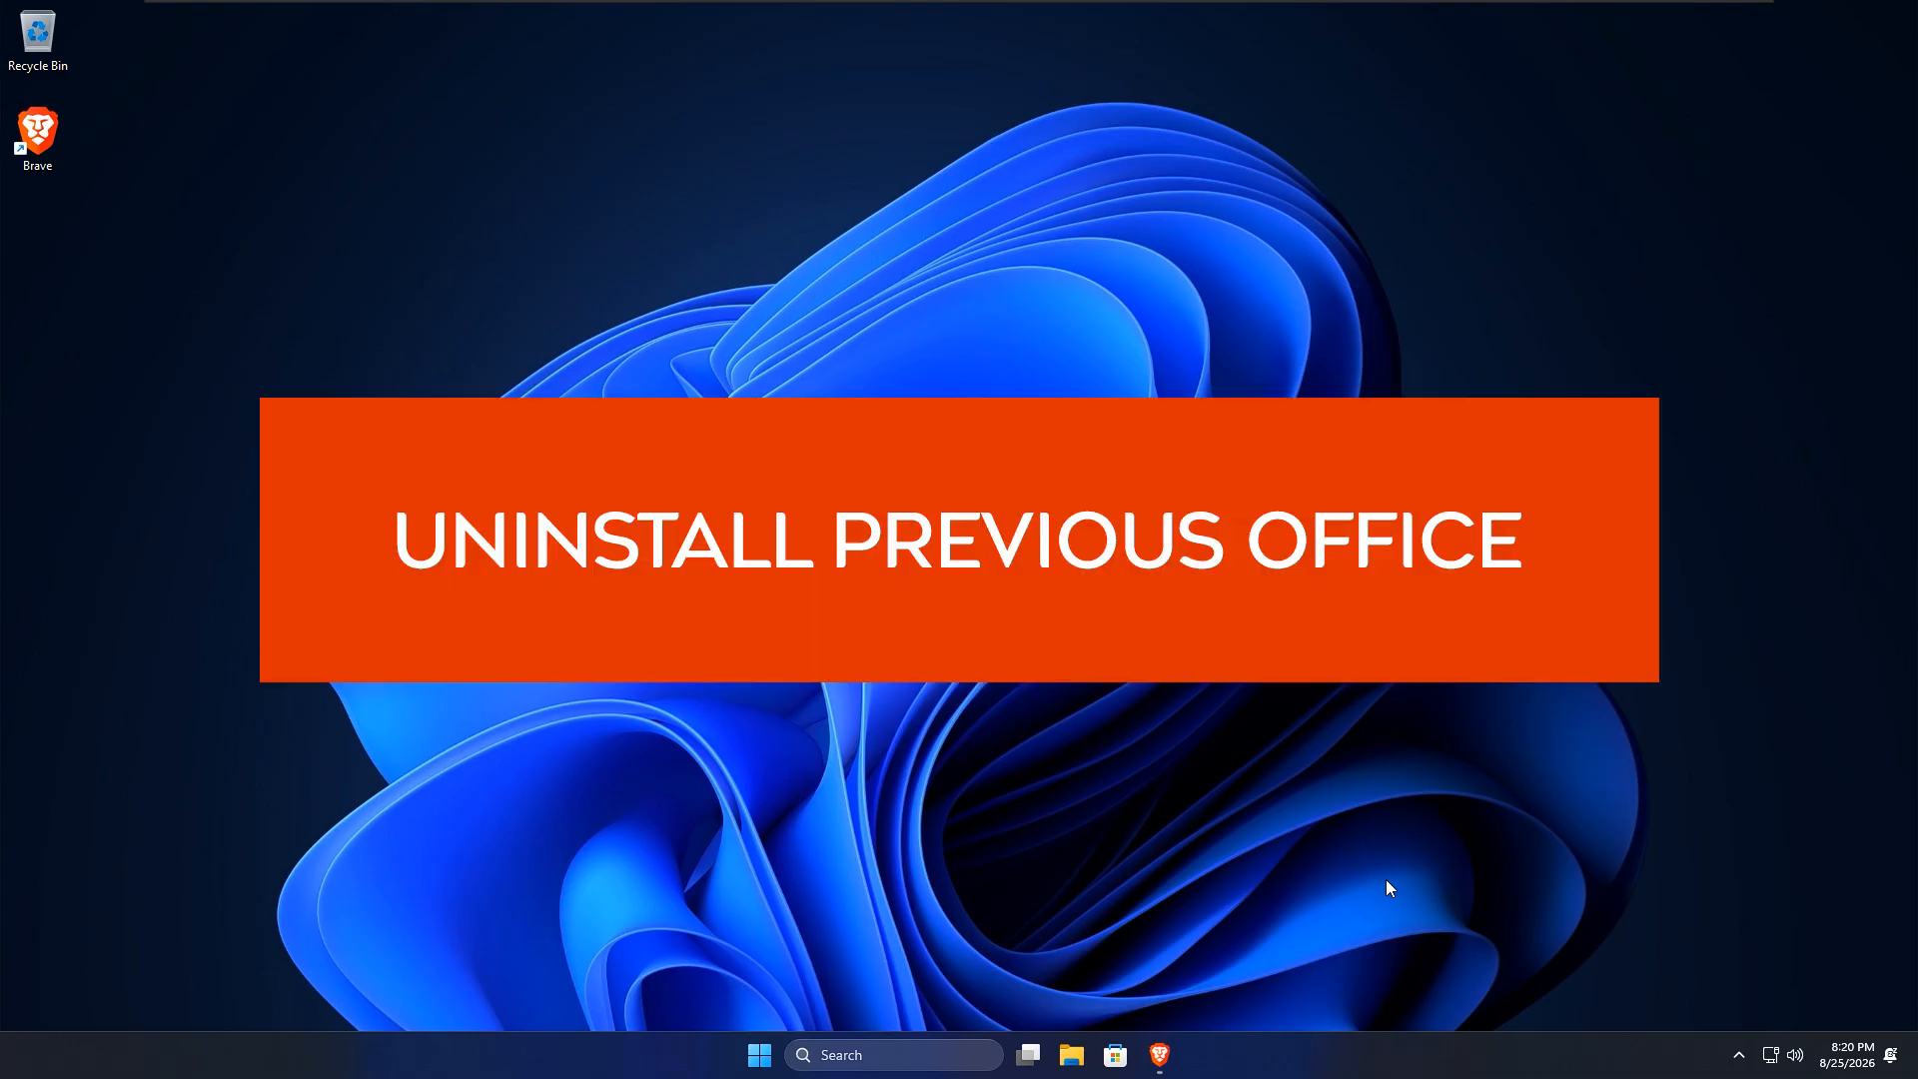
Step: Check the installed apps list in Windows Settings for a previous Office installation, then close Settings
click(759, 1055)
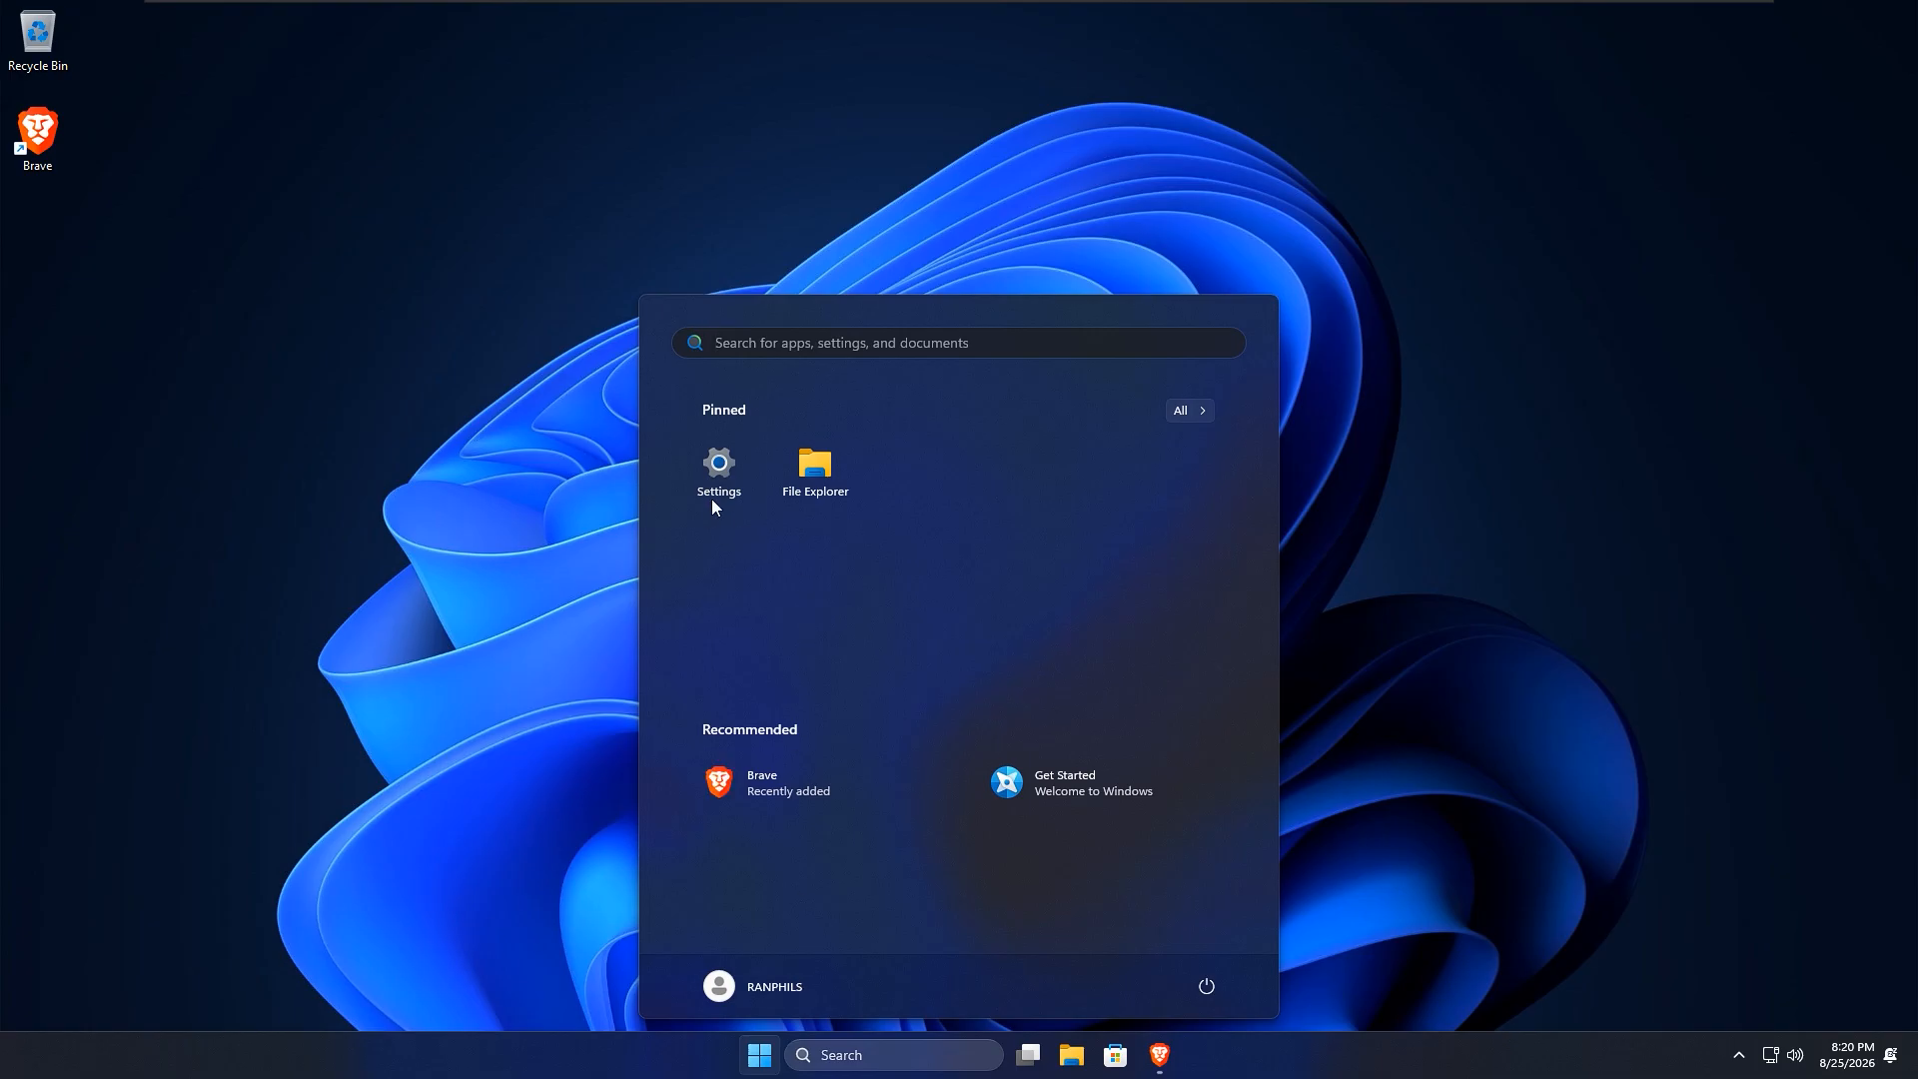
click(718, 478)
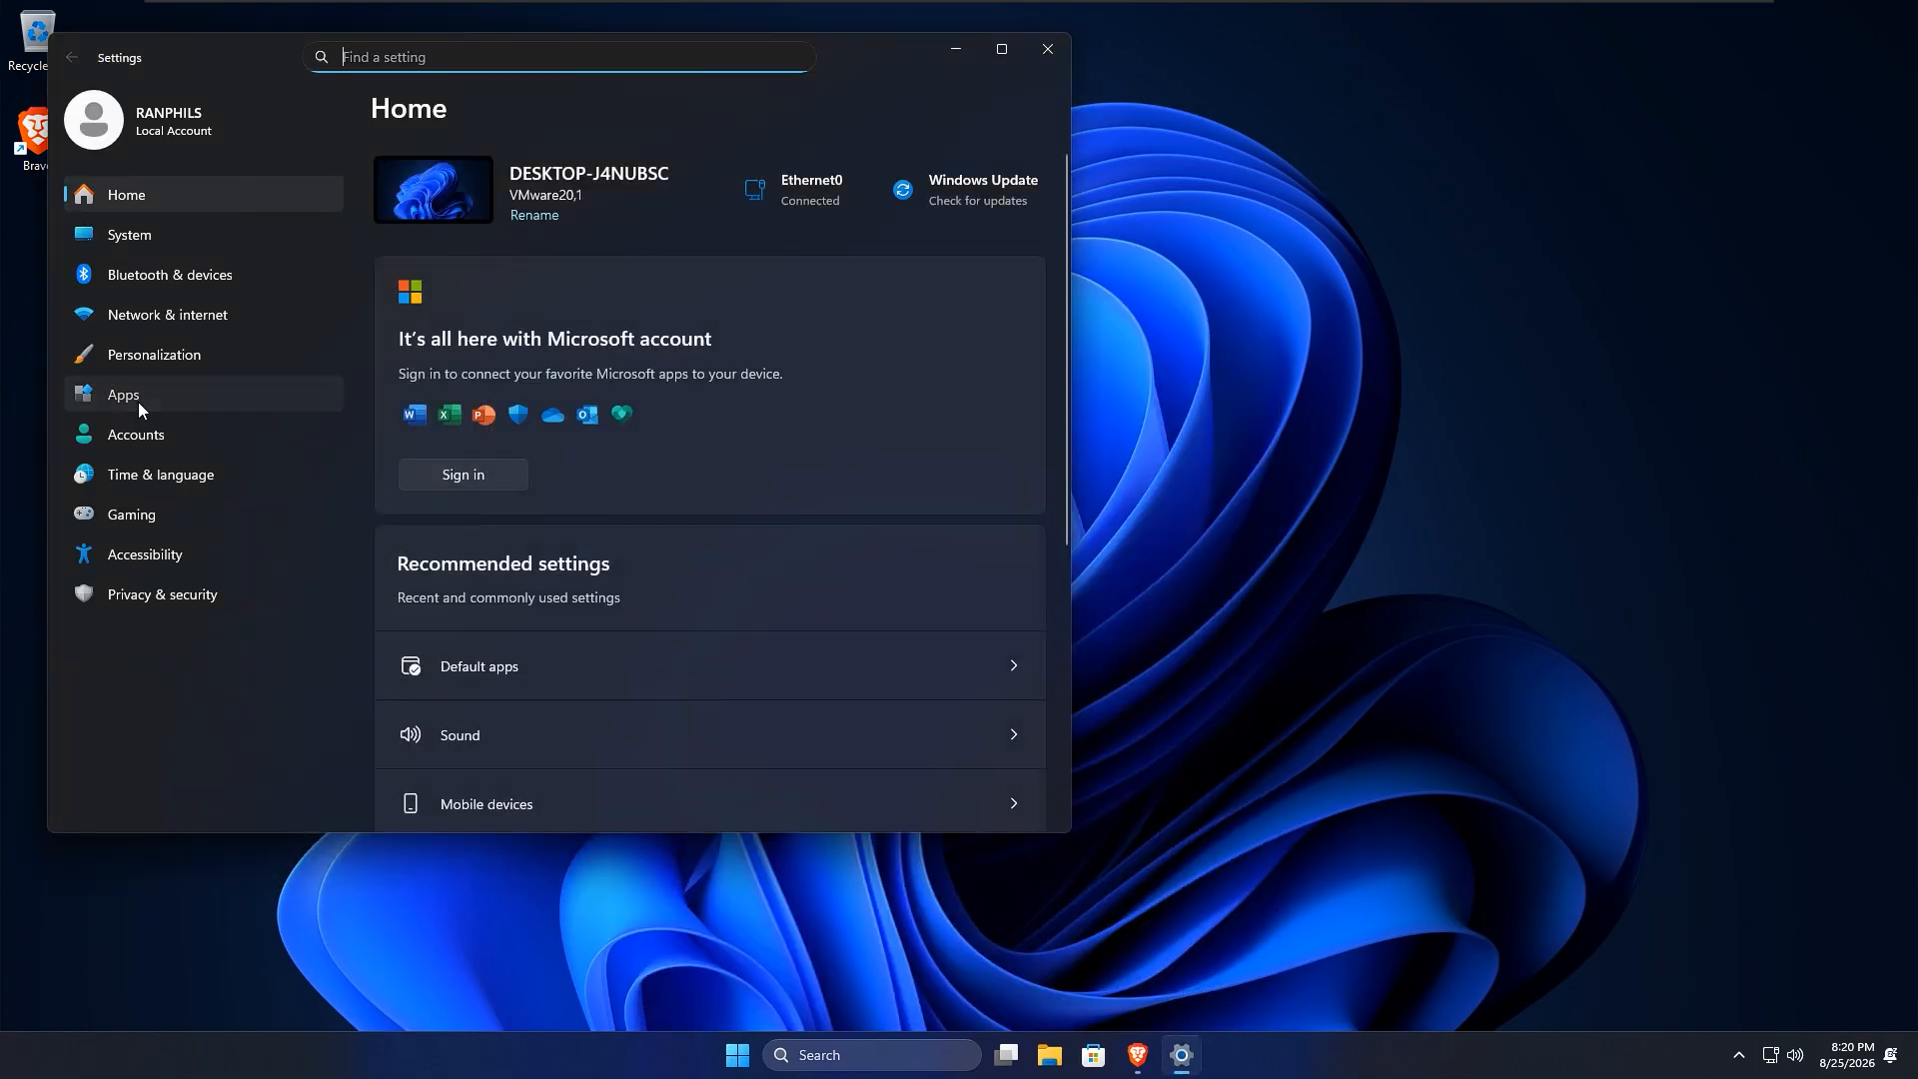
click(138, 401)
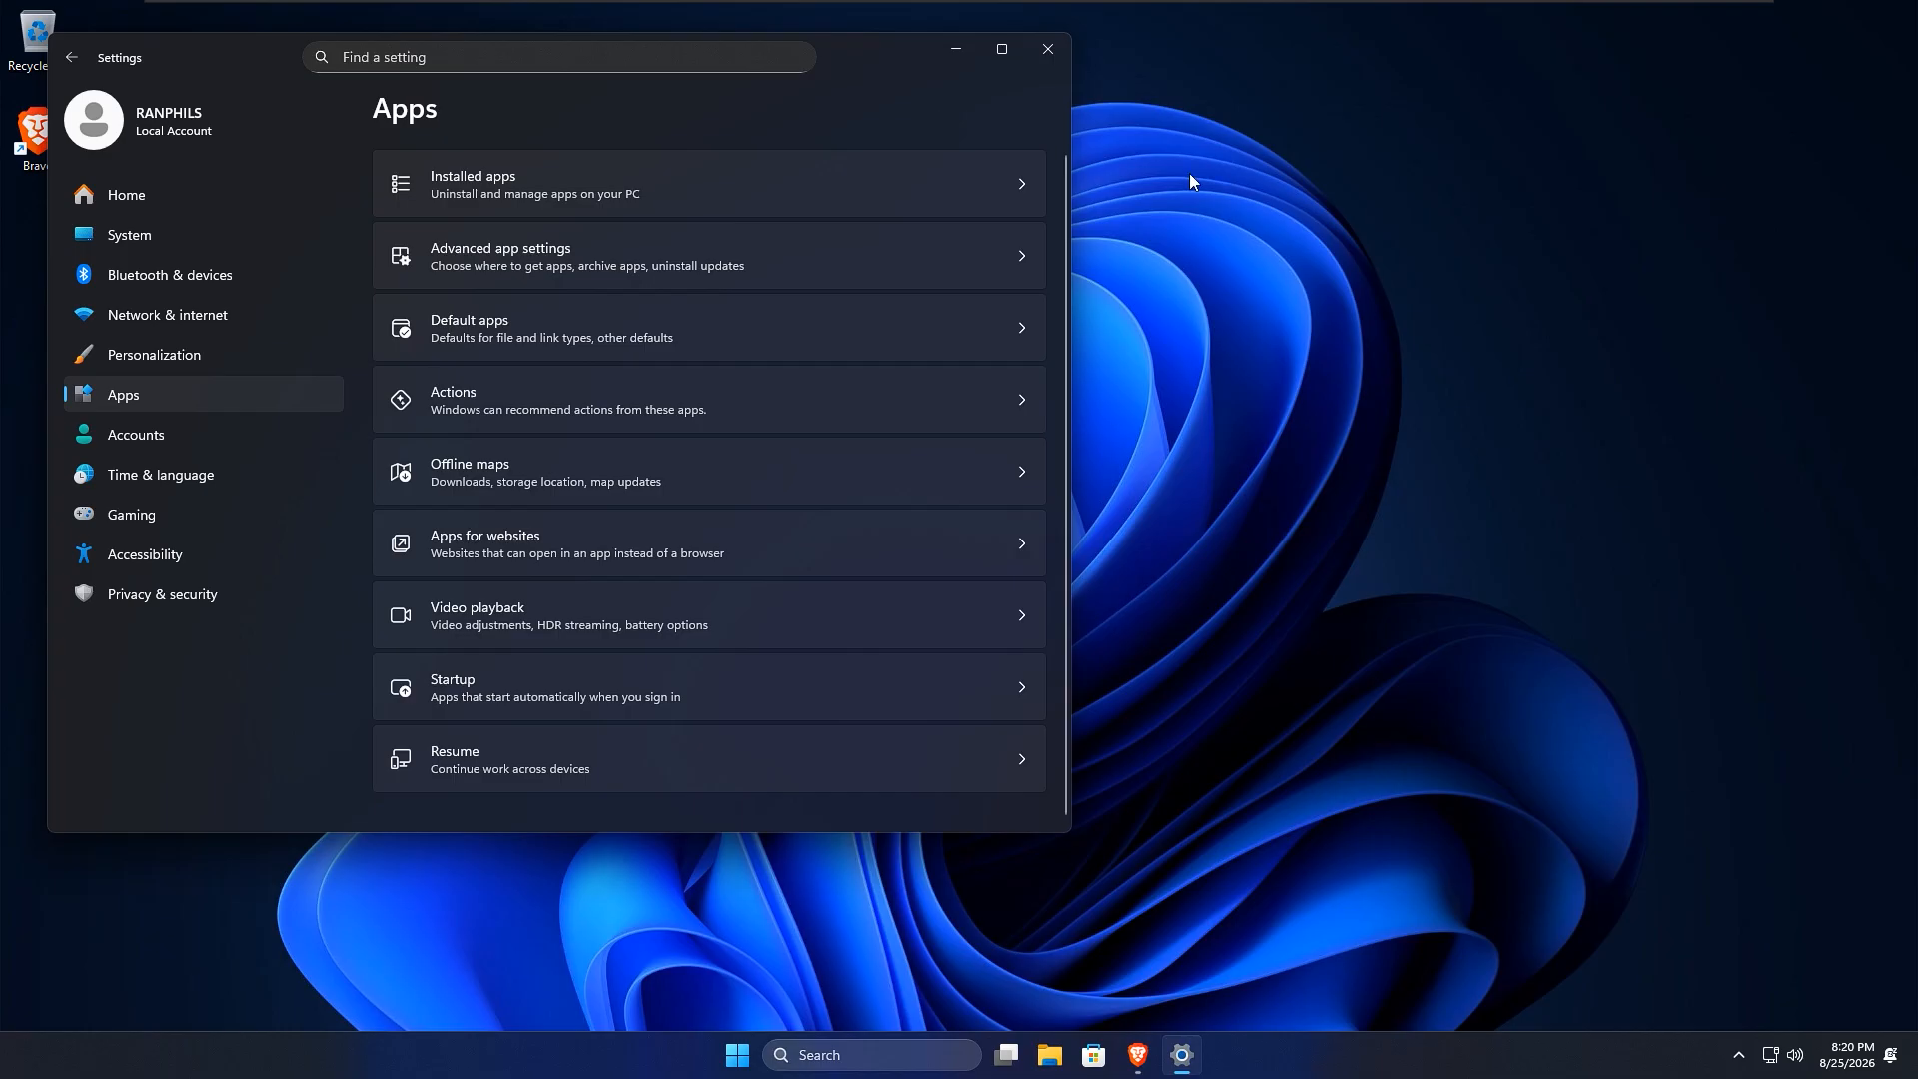
drag(859, 52, 1283, 154)
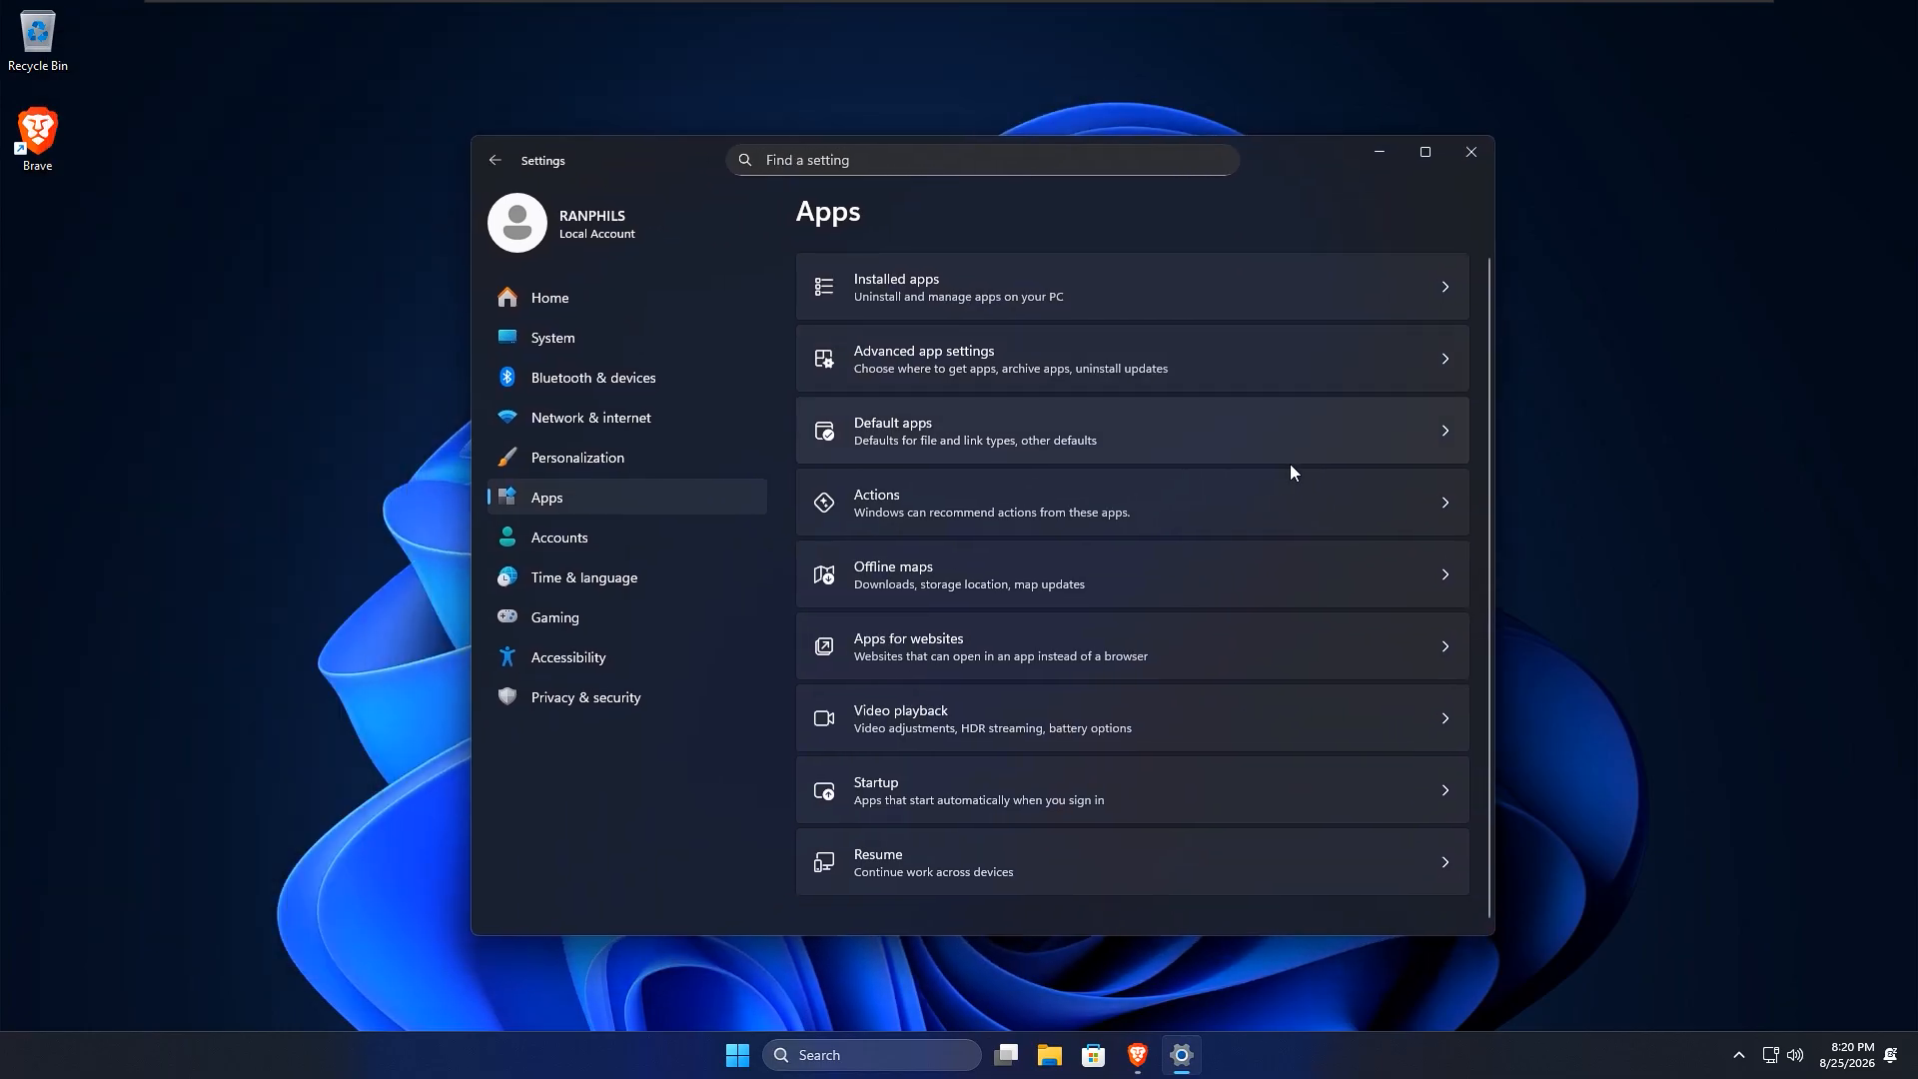
click(1047, 296)
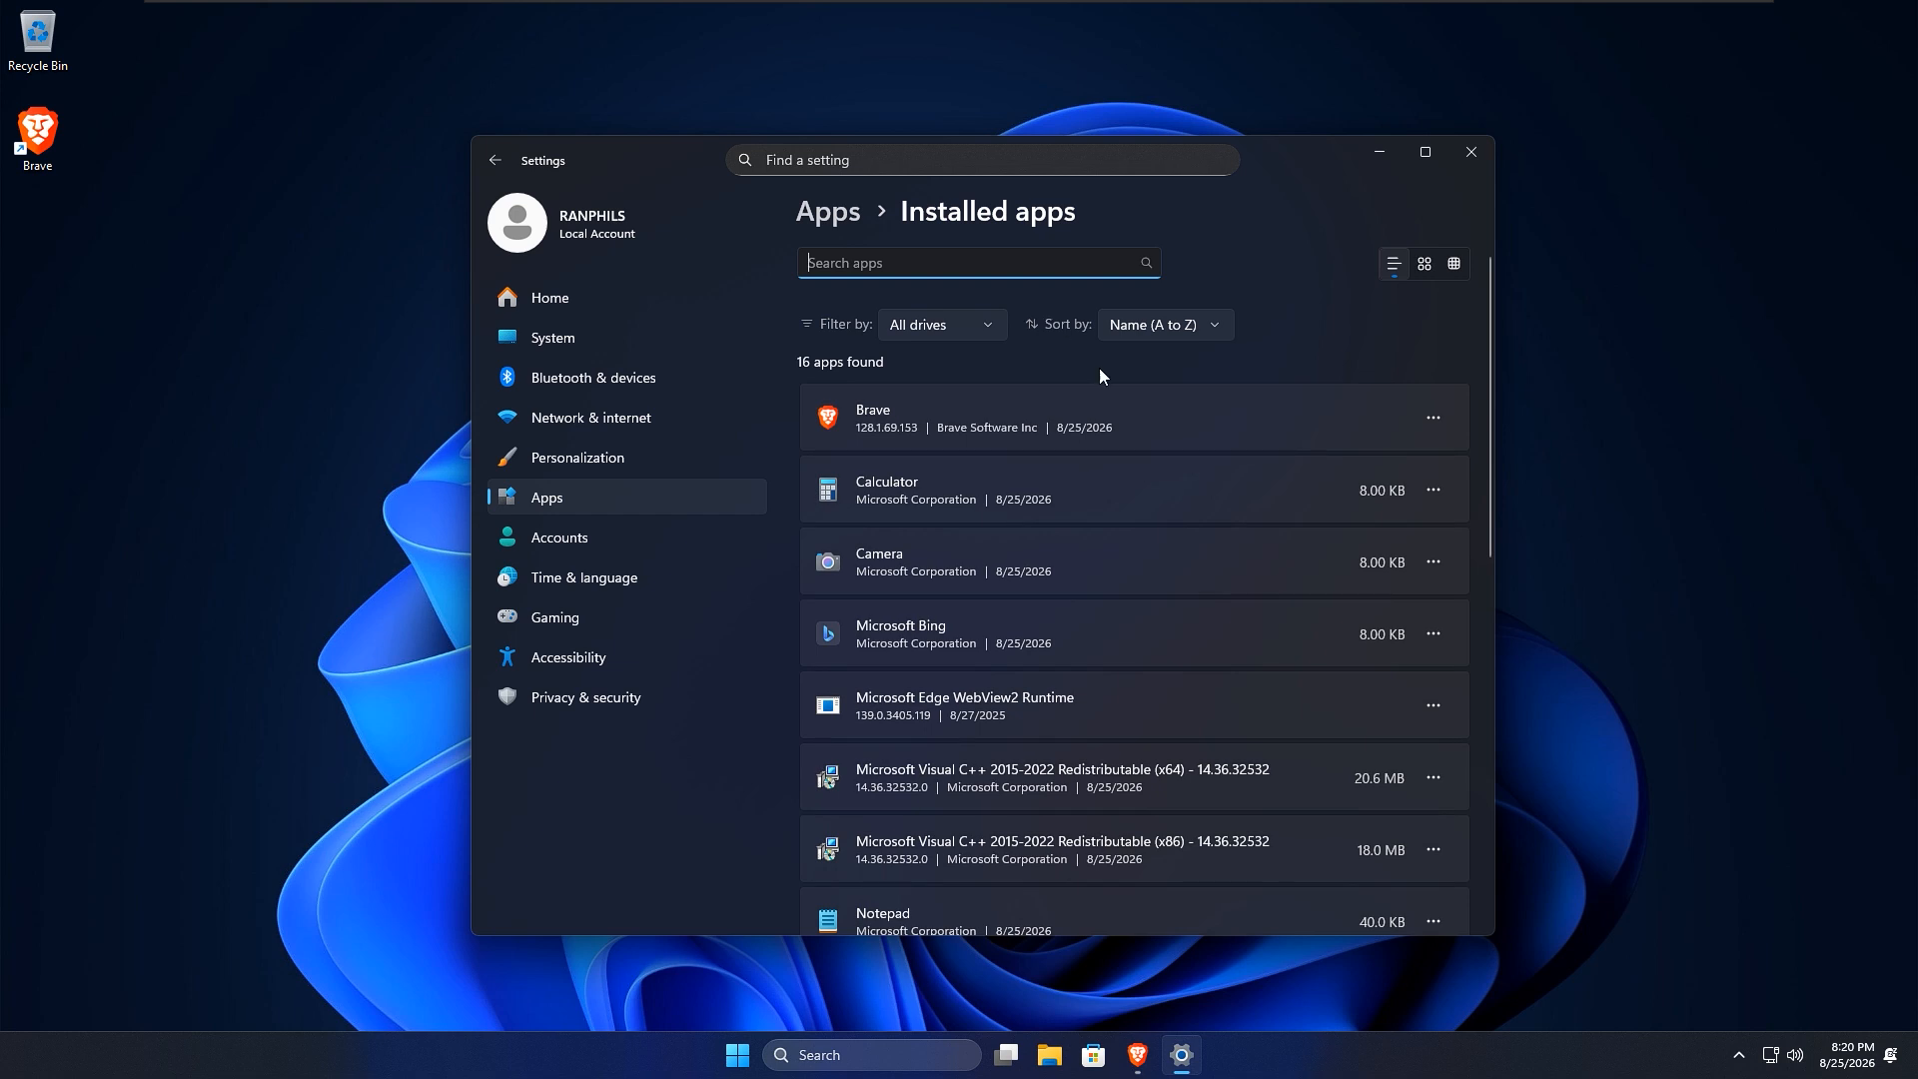
scroll(1191, 535, down, 7)
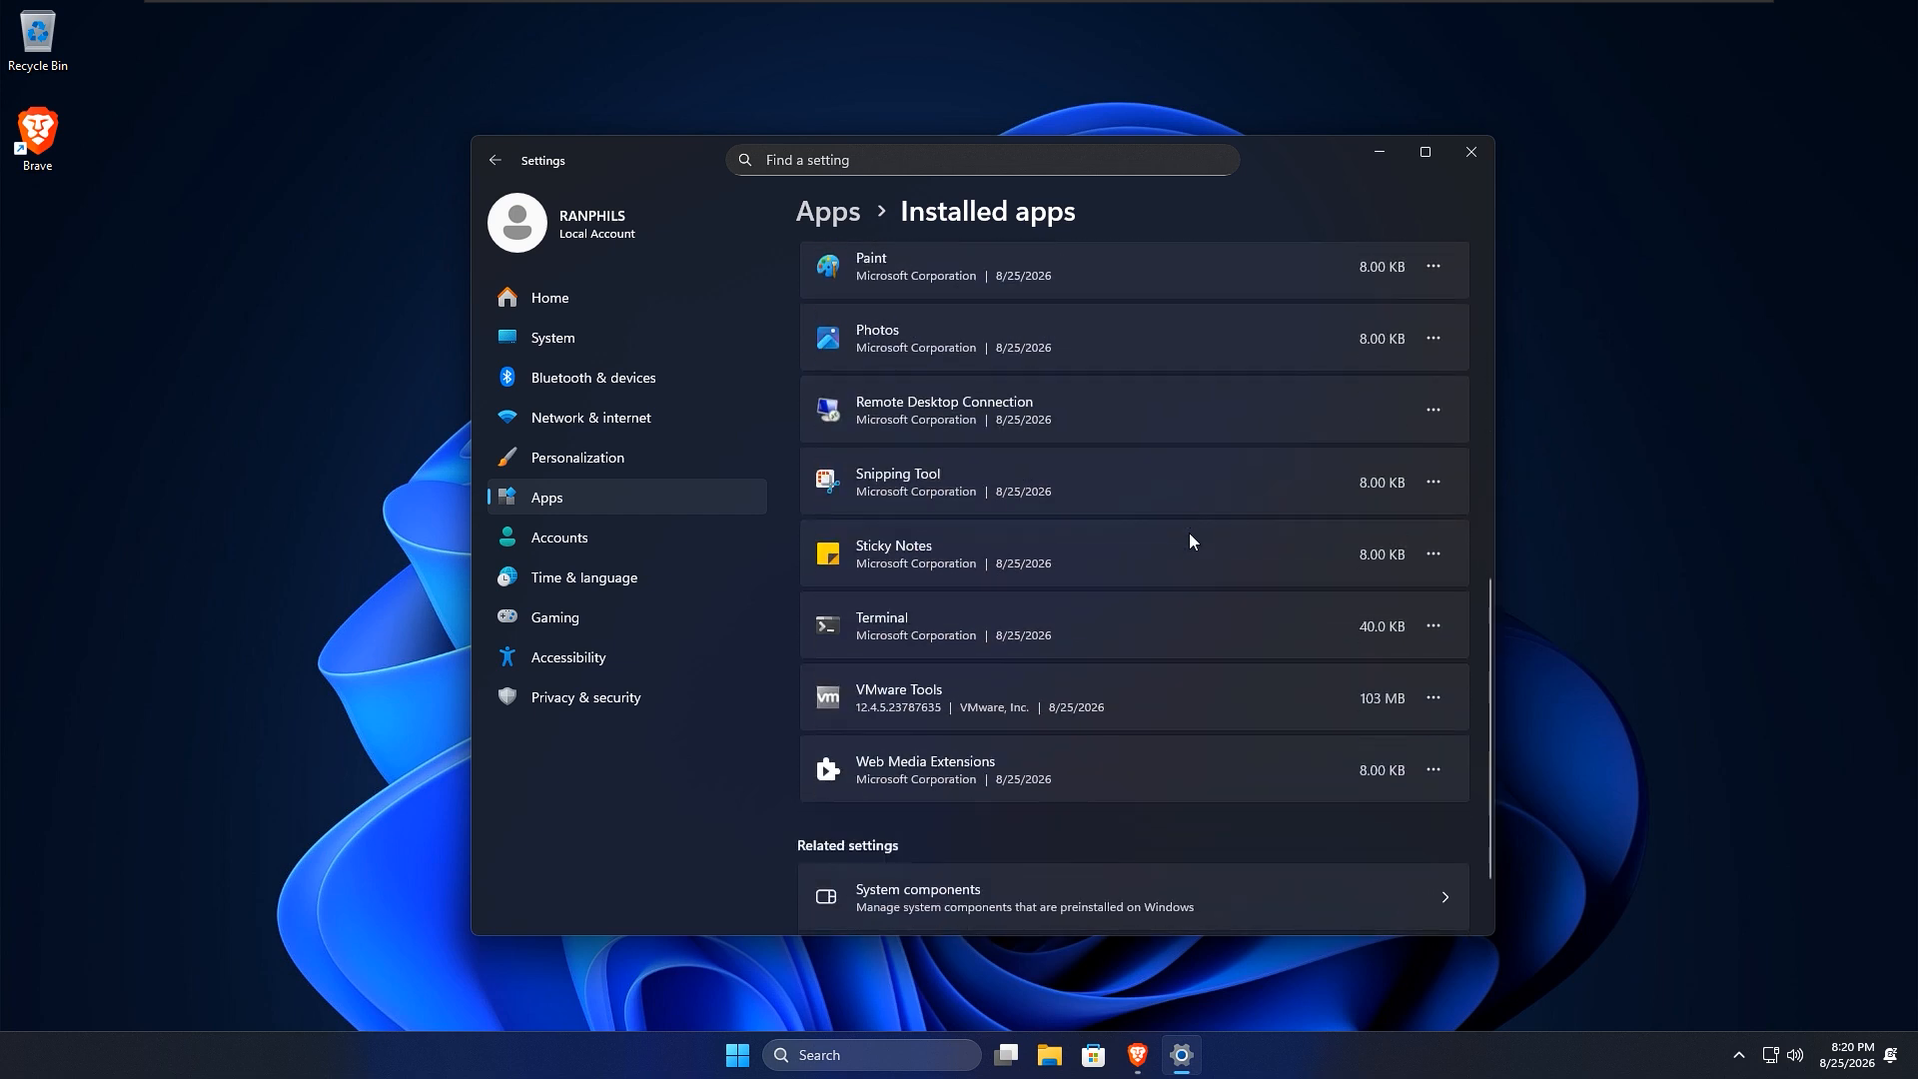
scroll(1188, 534, up, 8)
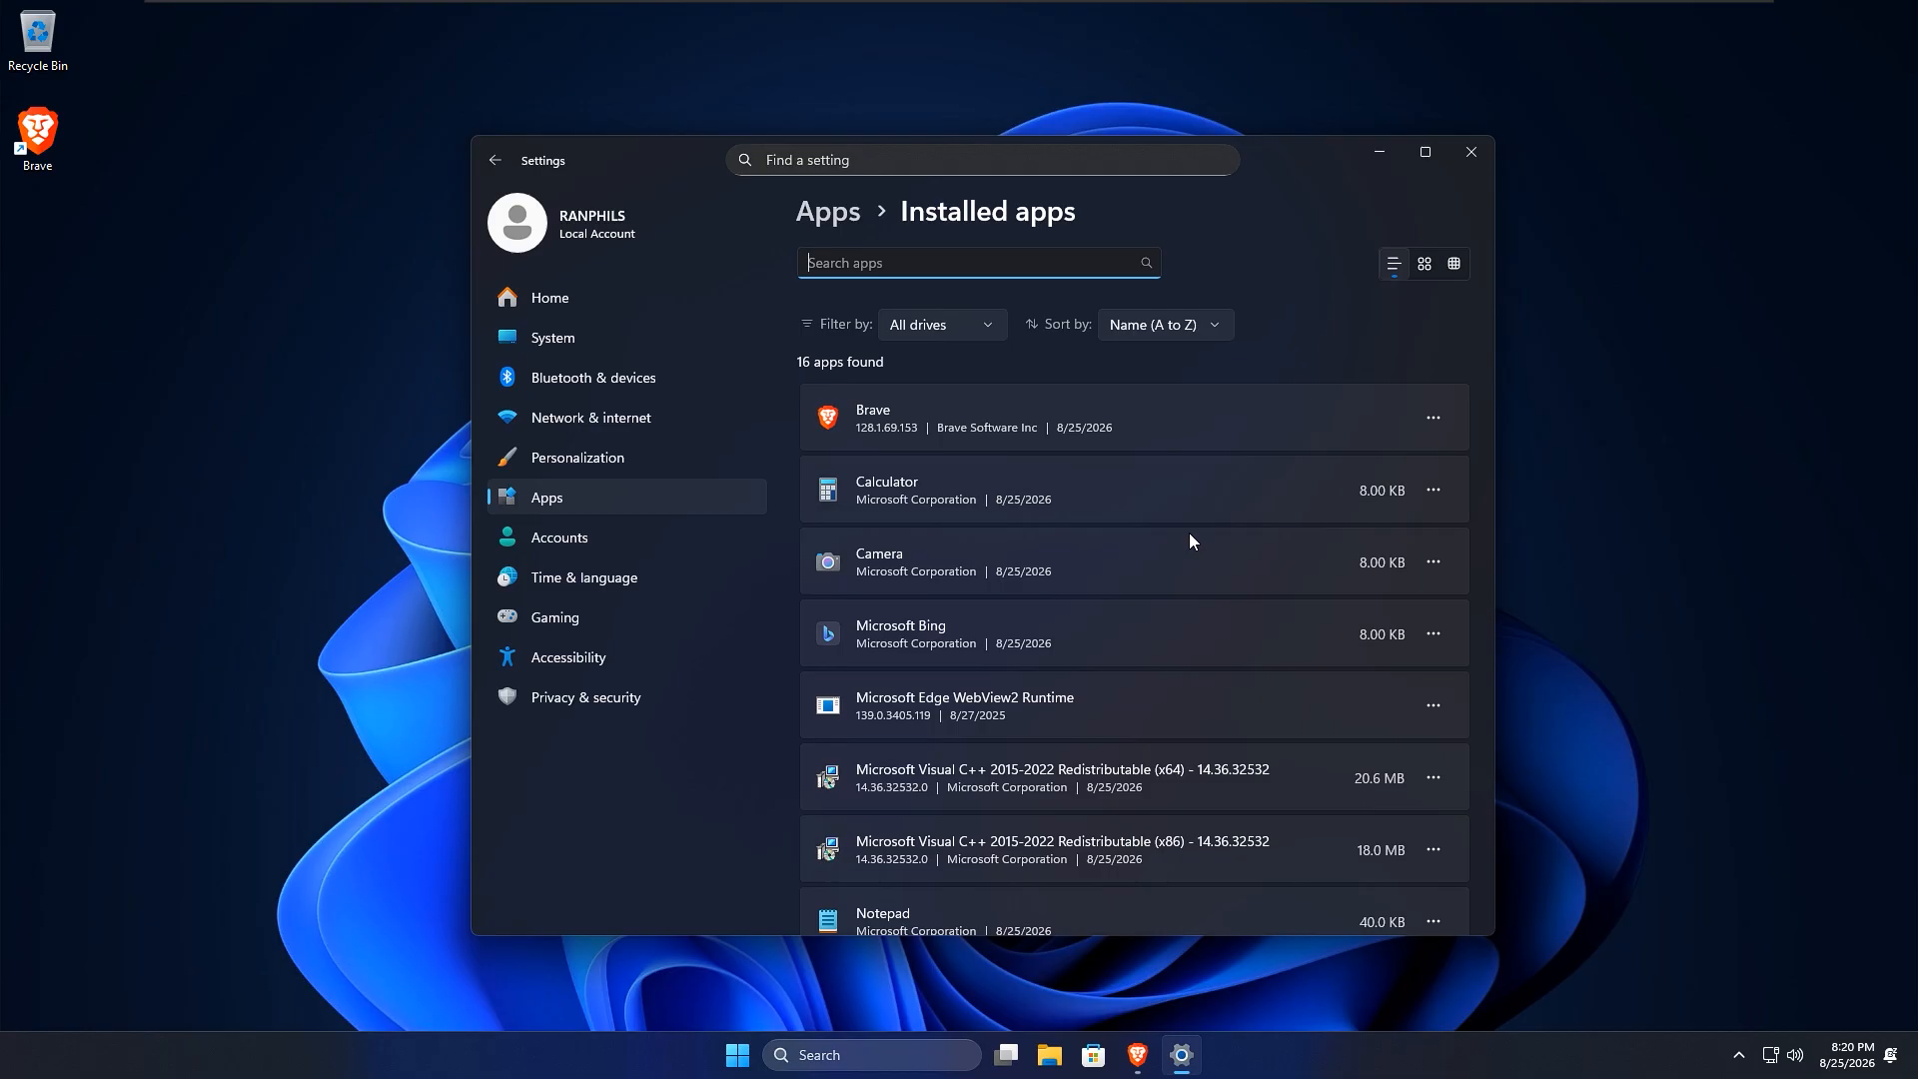
scroll(1189, 540, down, 2)
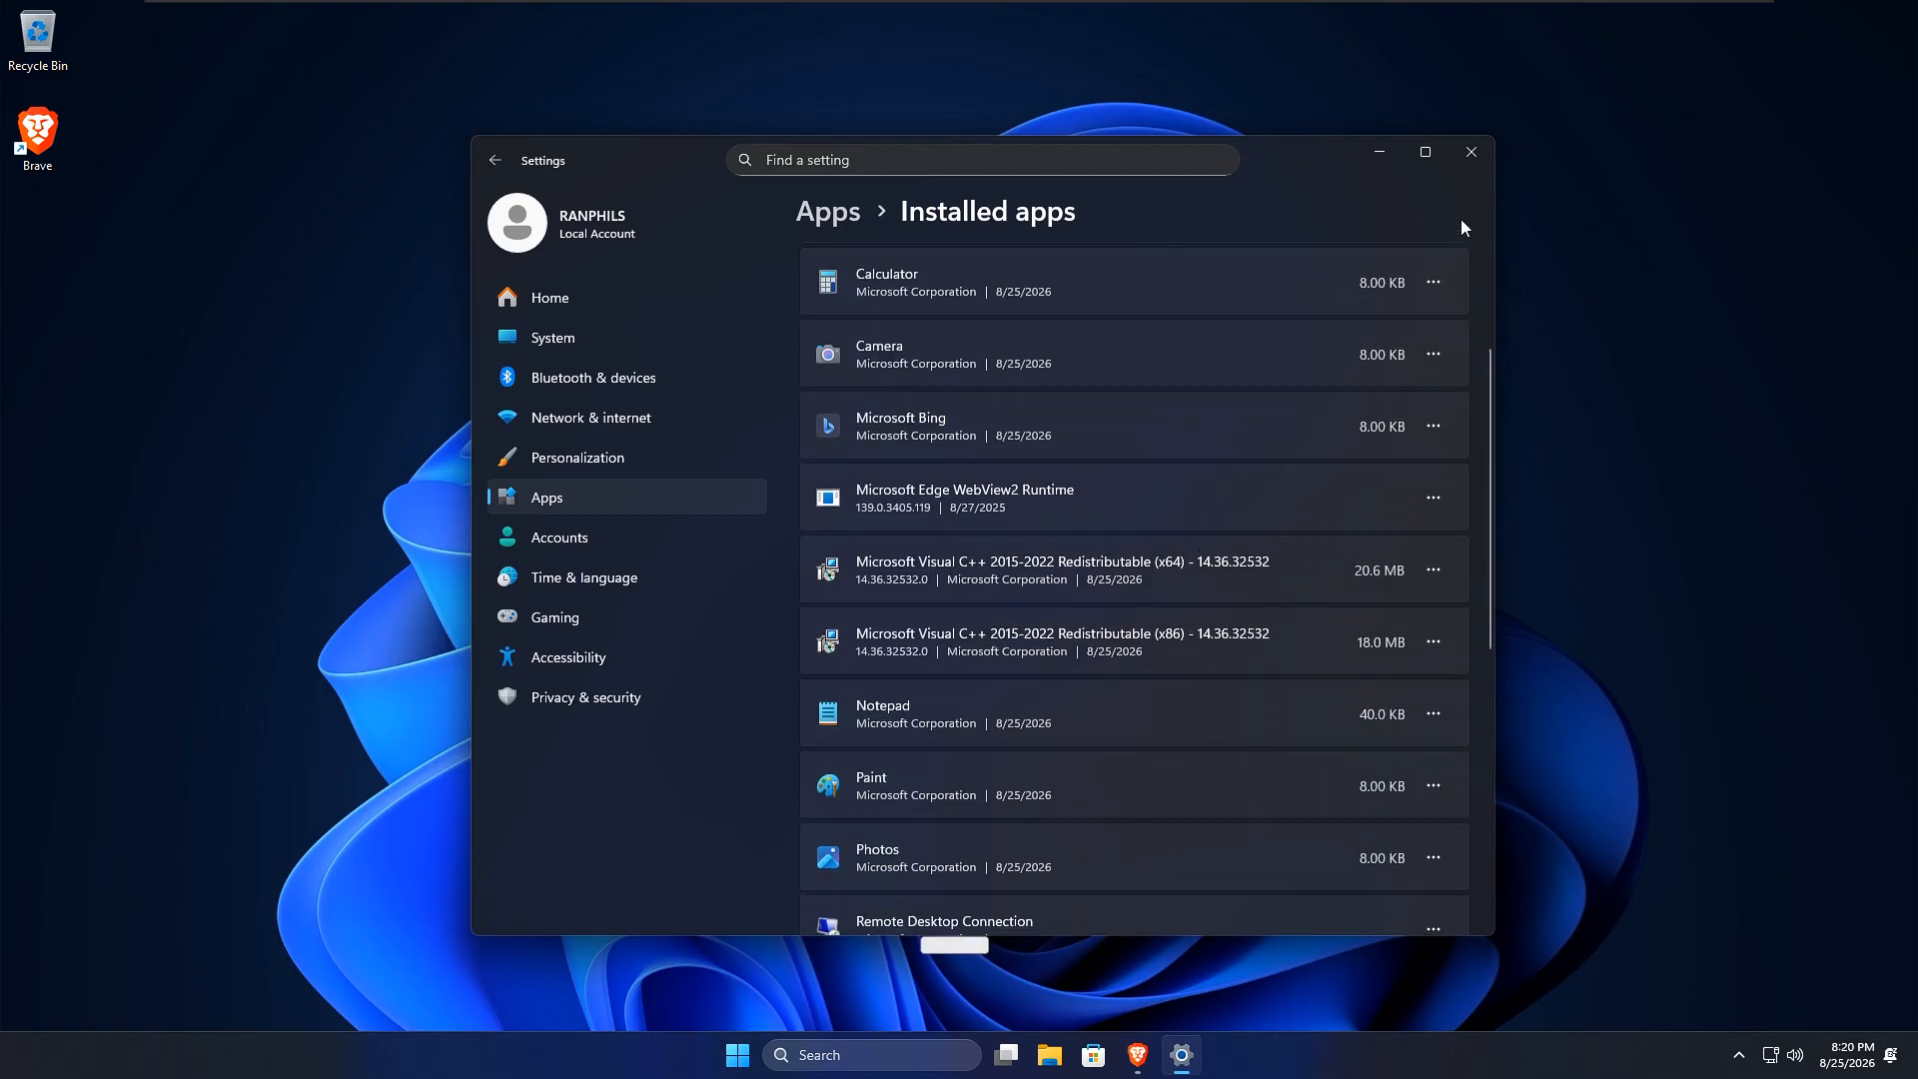
click(1483, 141)
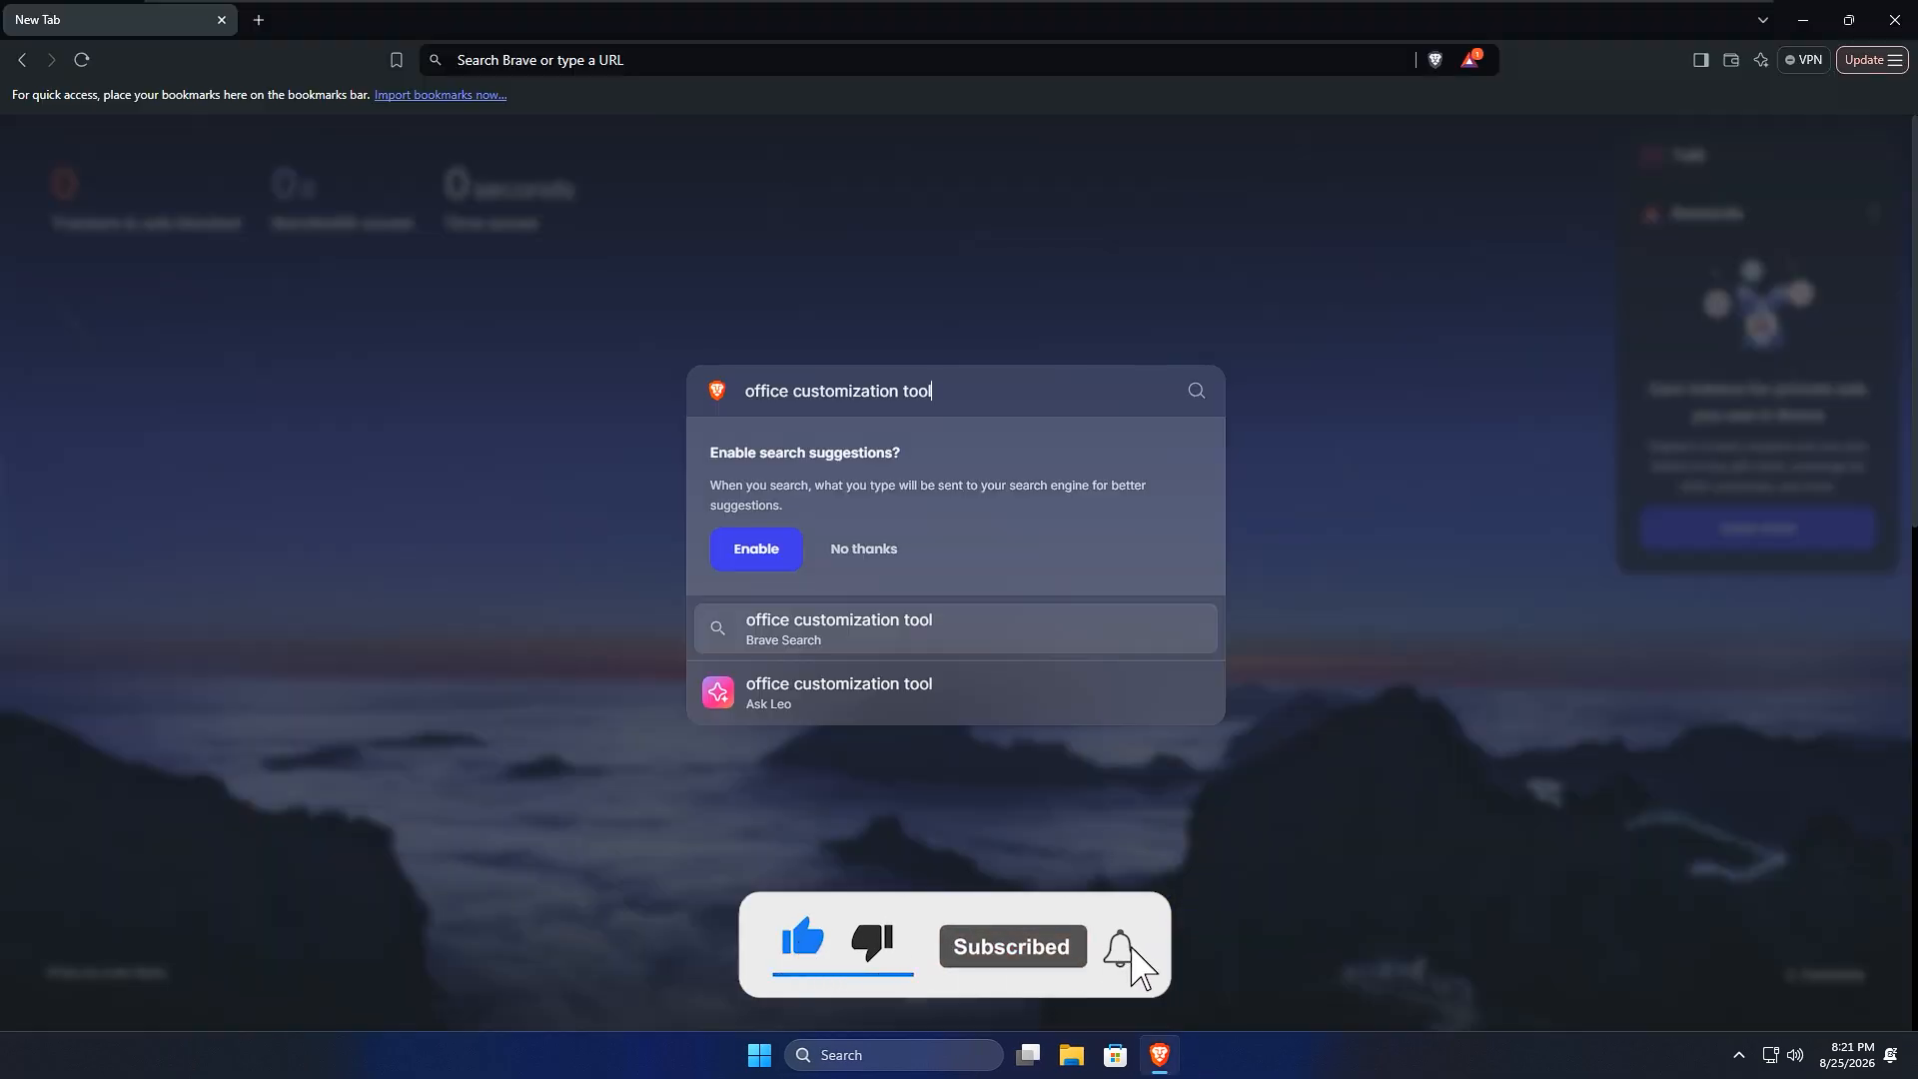
Step: Search the web in Brave for "office customization tool" and open the config.office.com deployment settings page
key(Return)
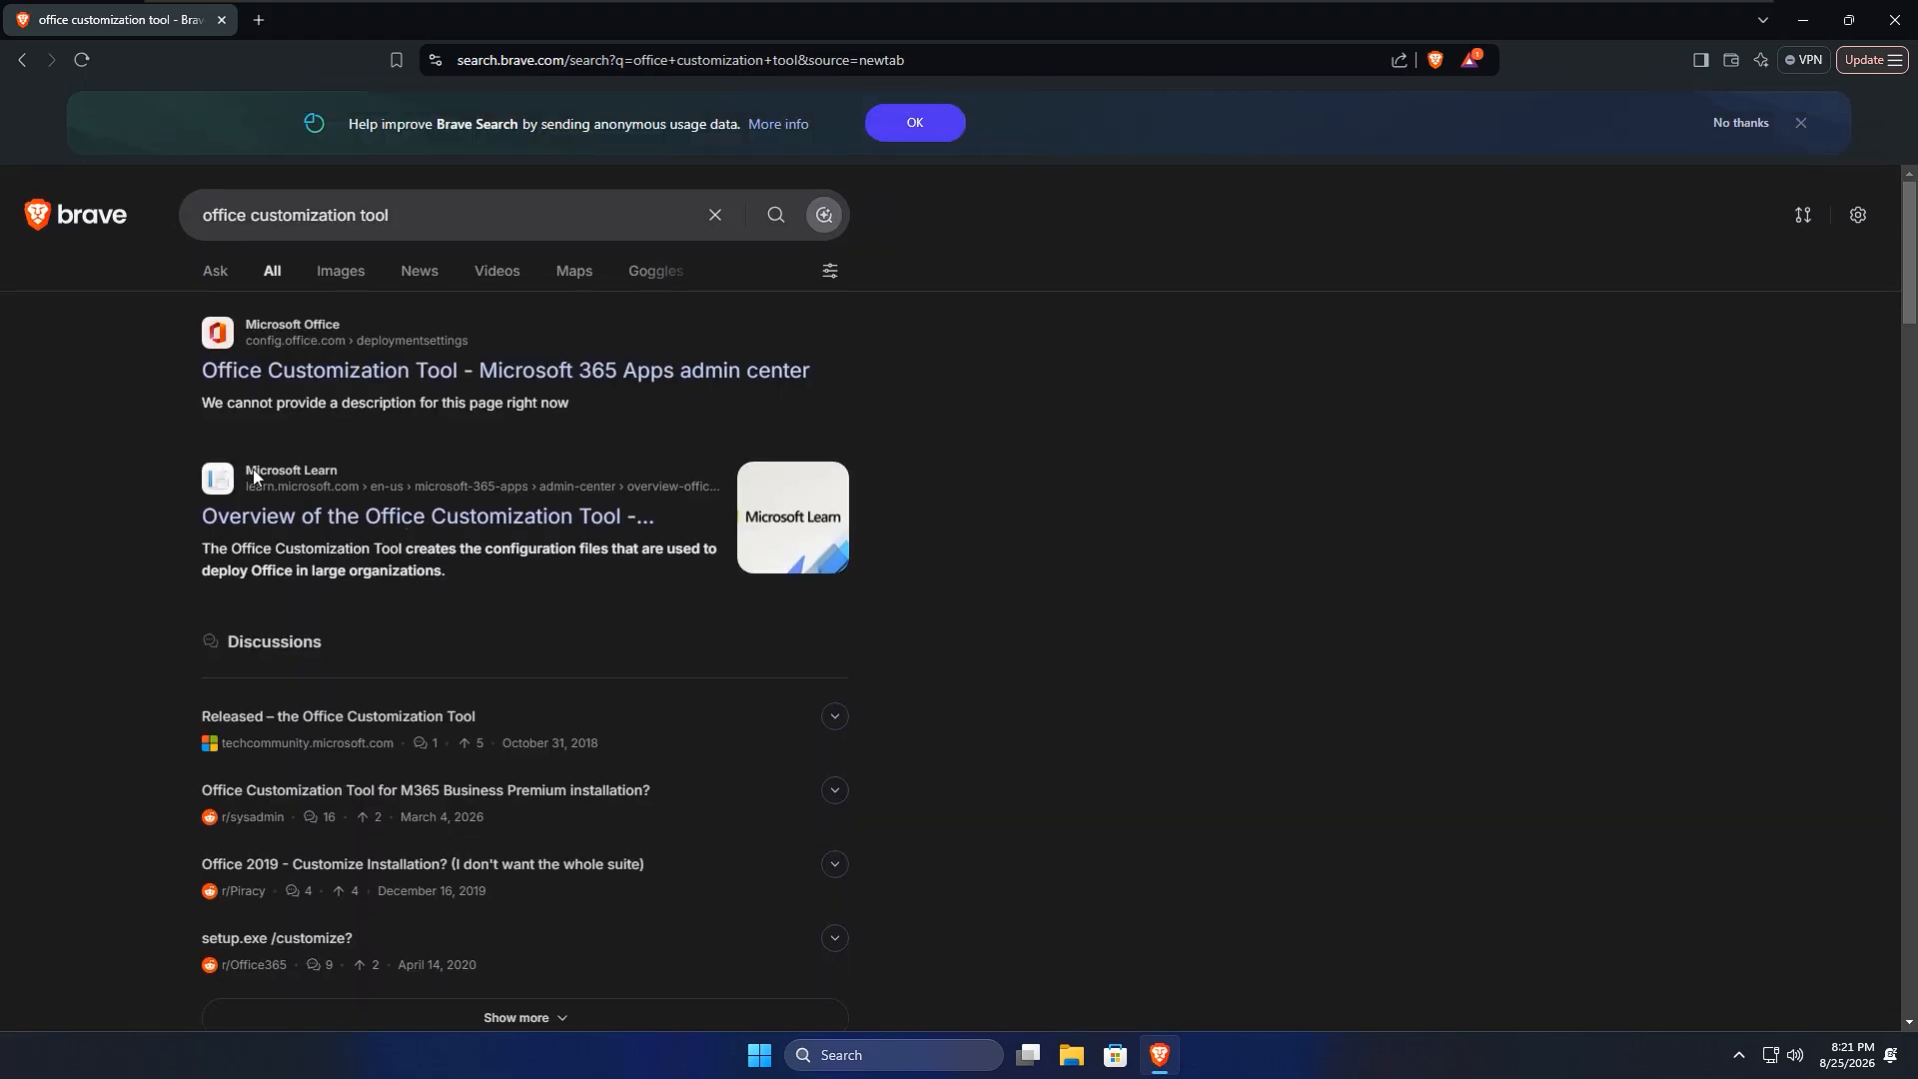
click(383, 382)
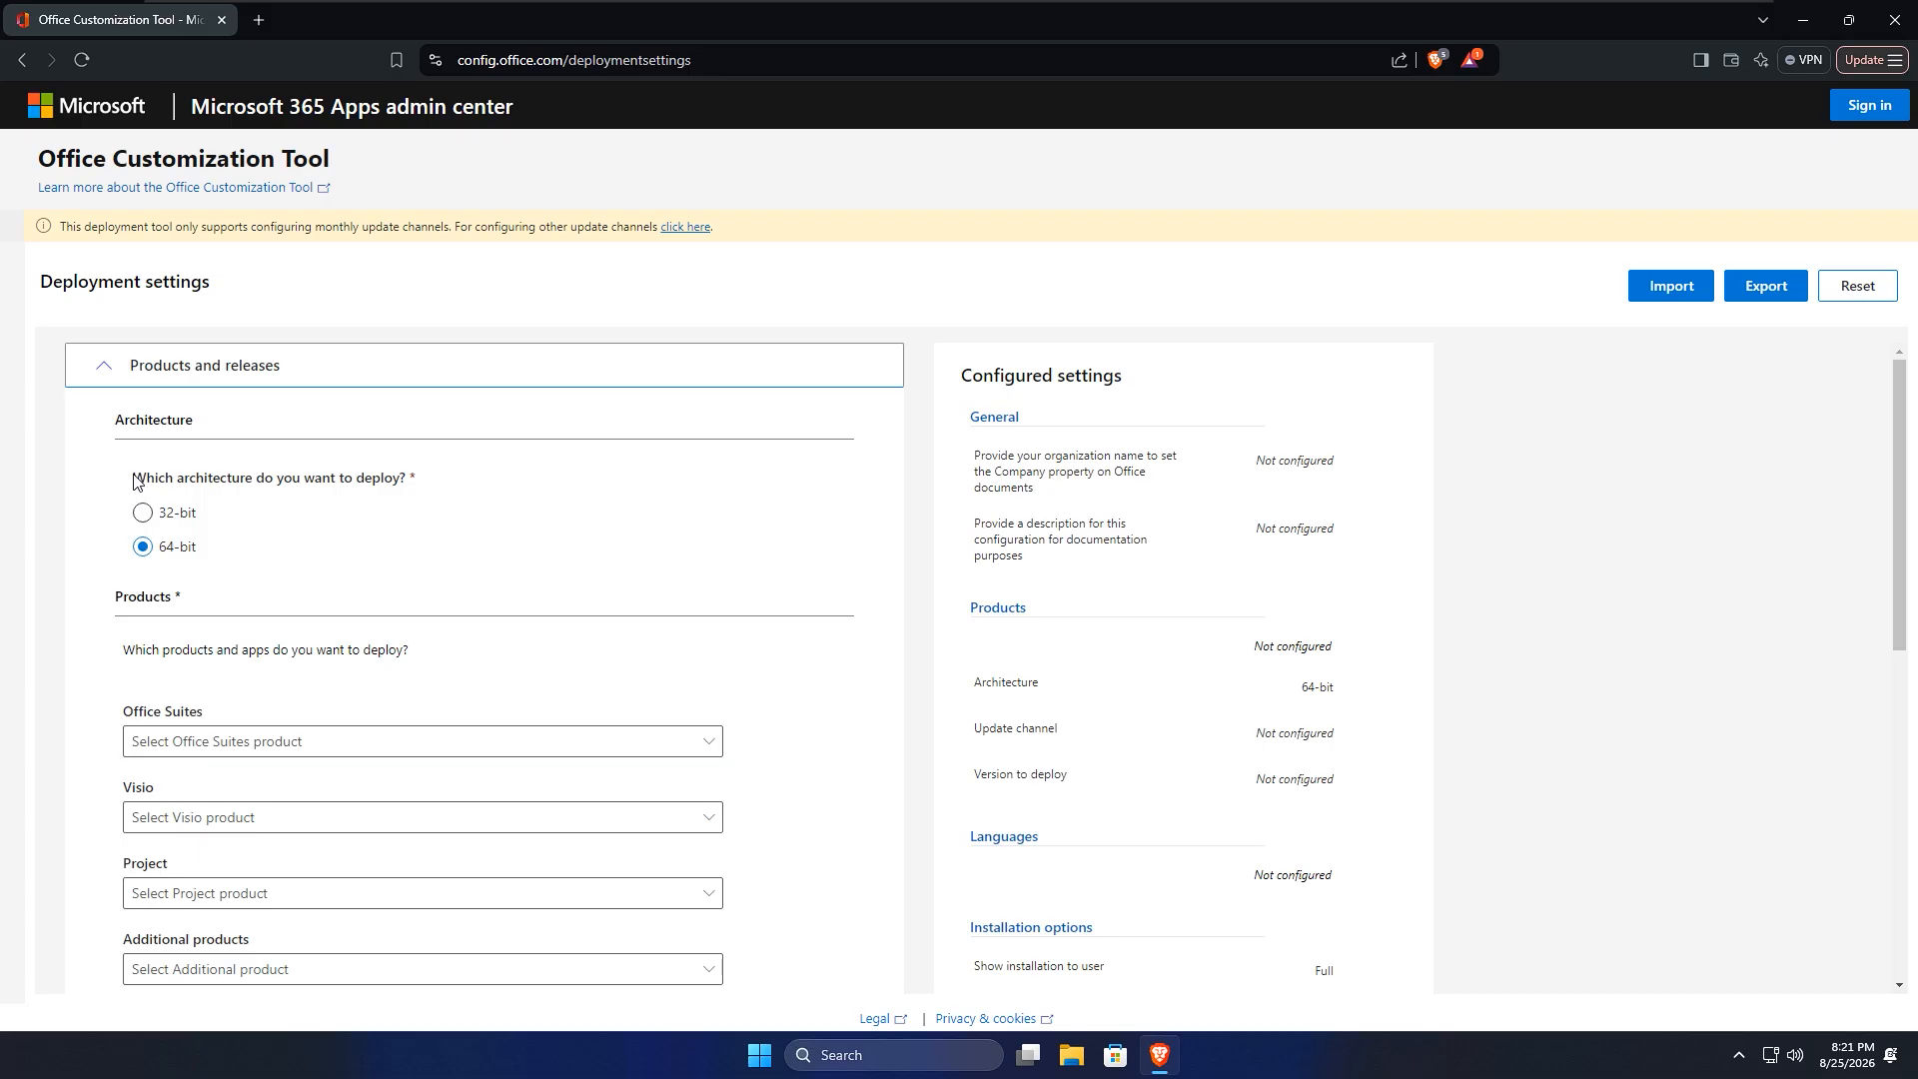
drag(135, 480, 442, 487)
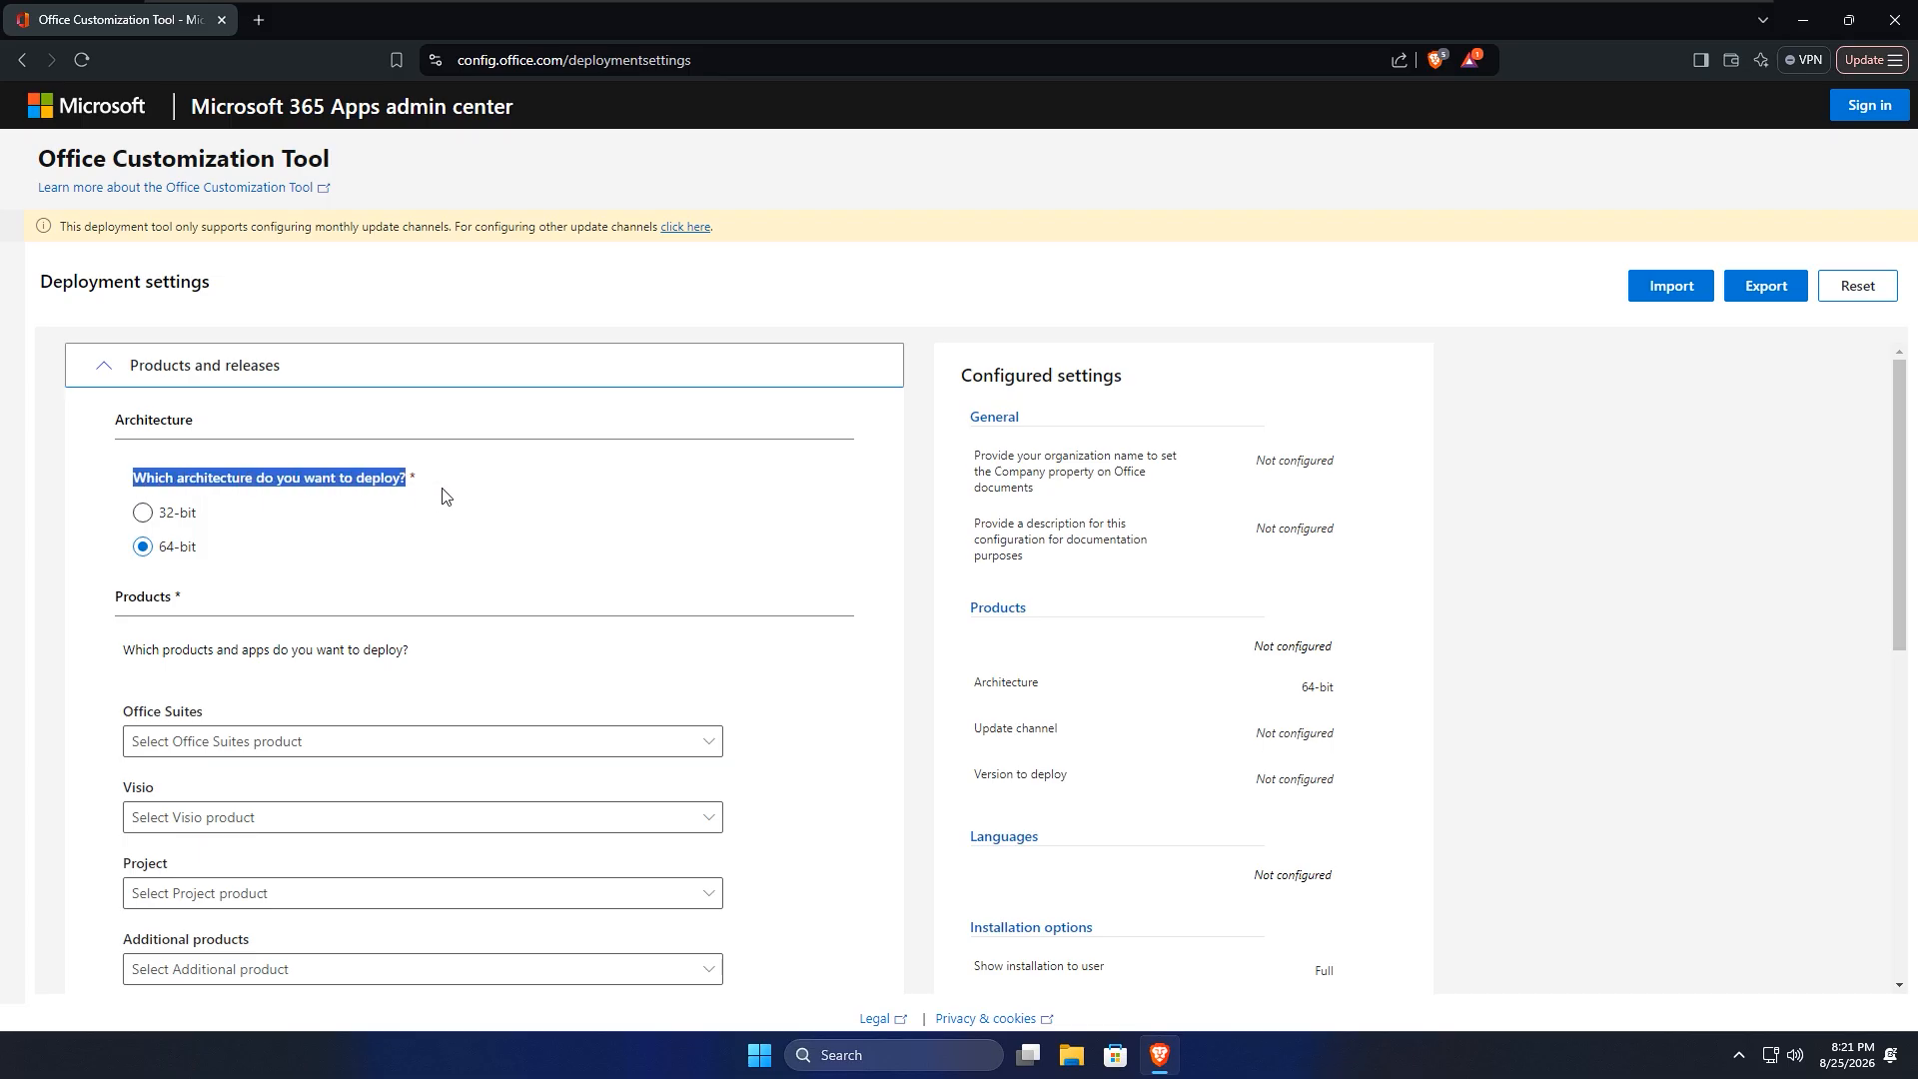
click(459, 561)
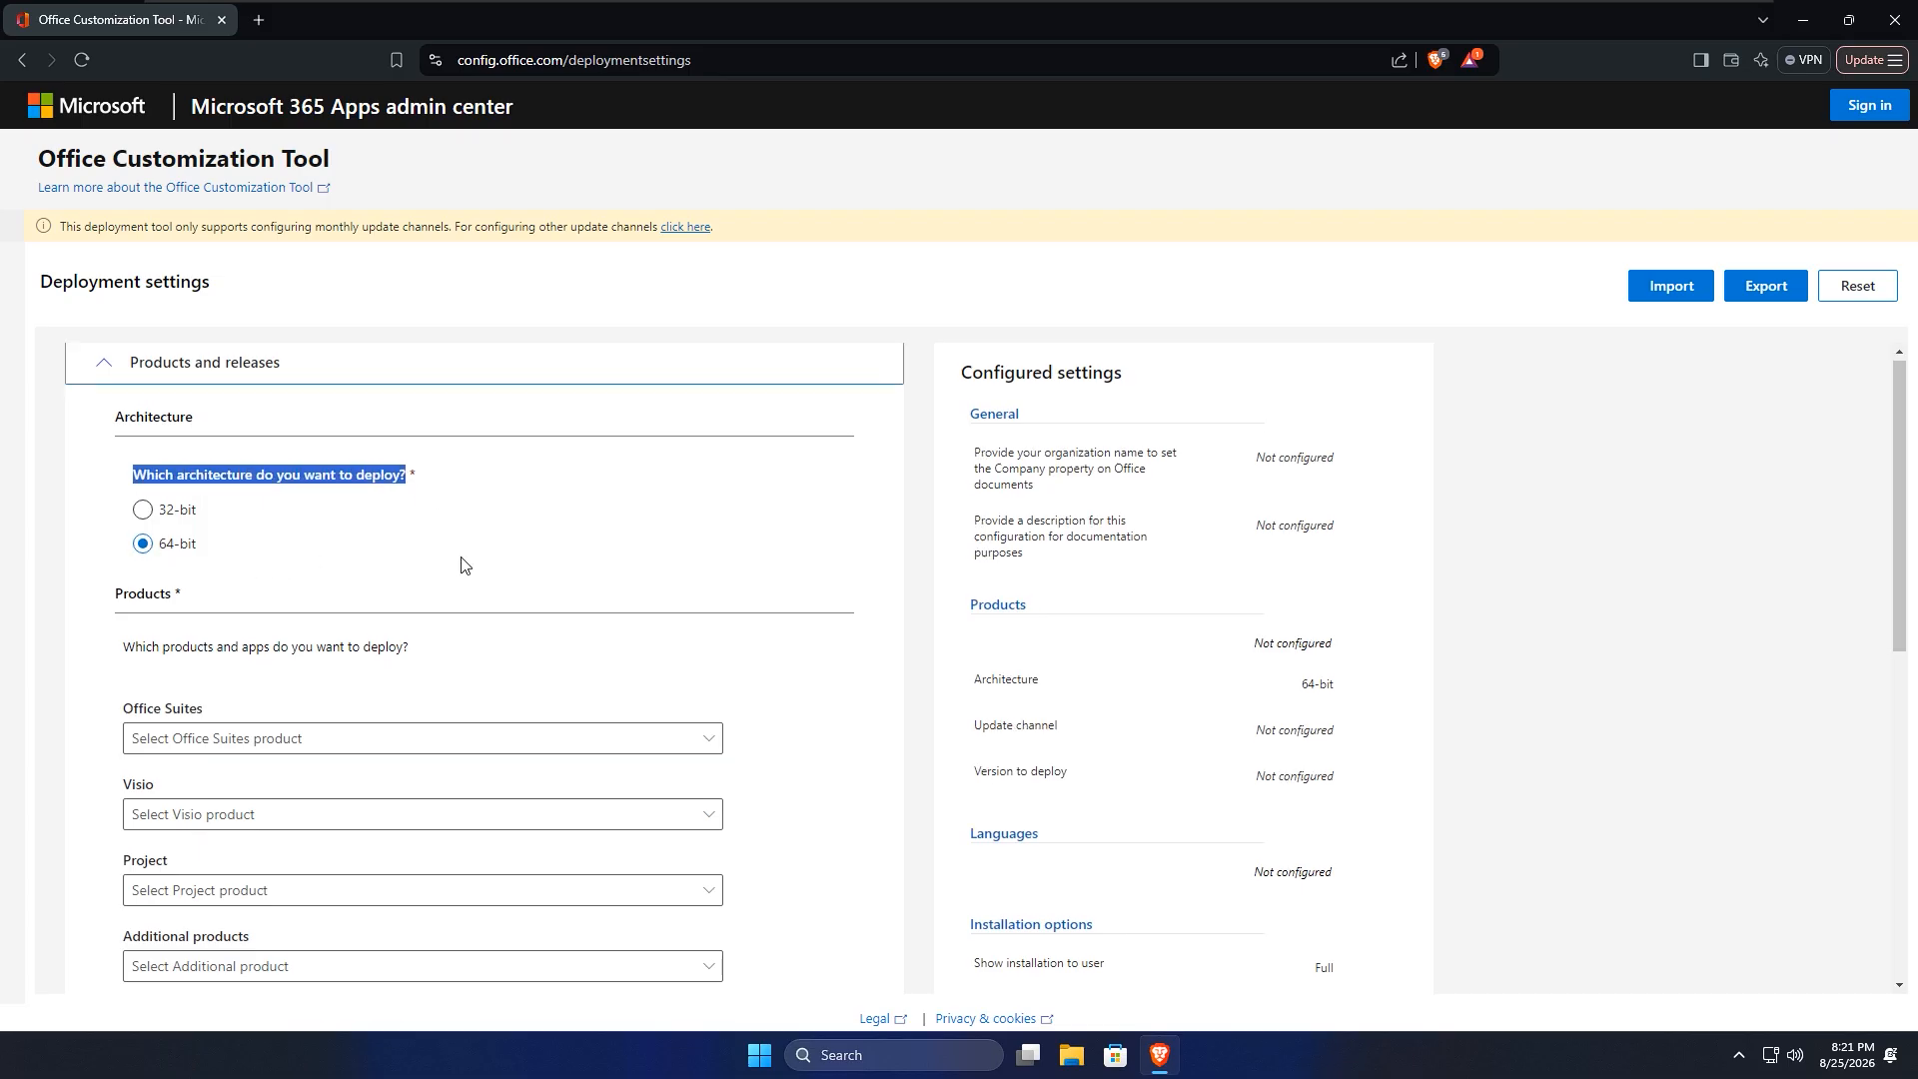
Step: Choose Microsoft 365 Apps for enterprise as the Office suite and Latest as the version to deploy
scroll(462, 562, down, 3)
scroll(447, 562, up, 1)
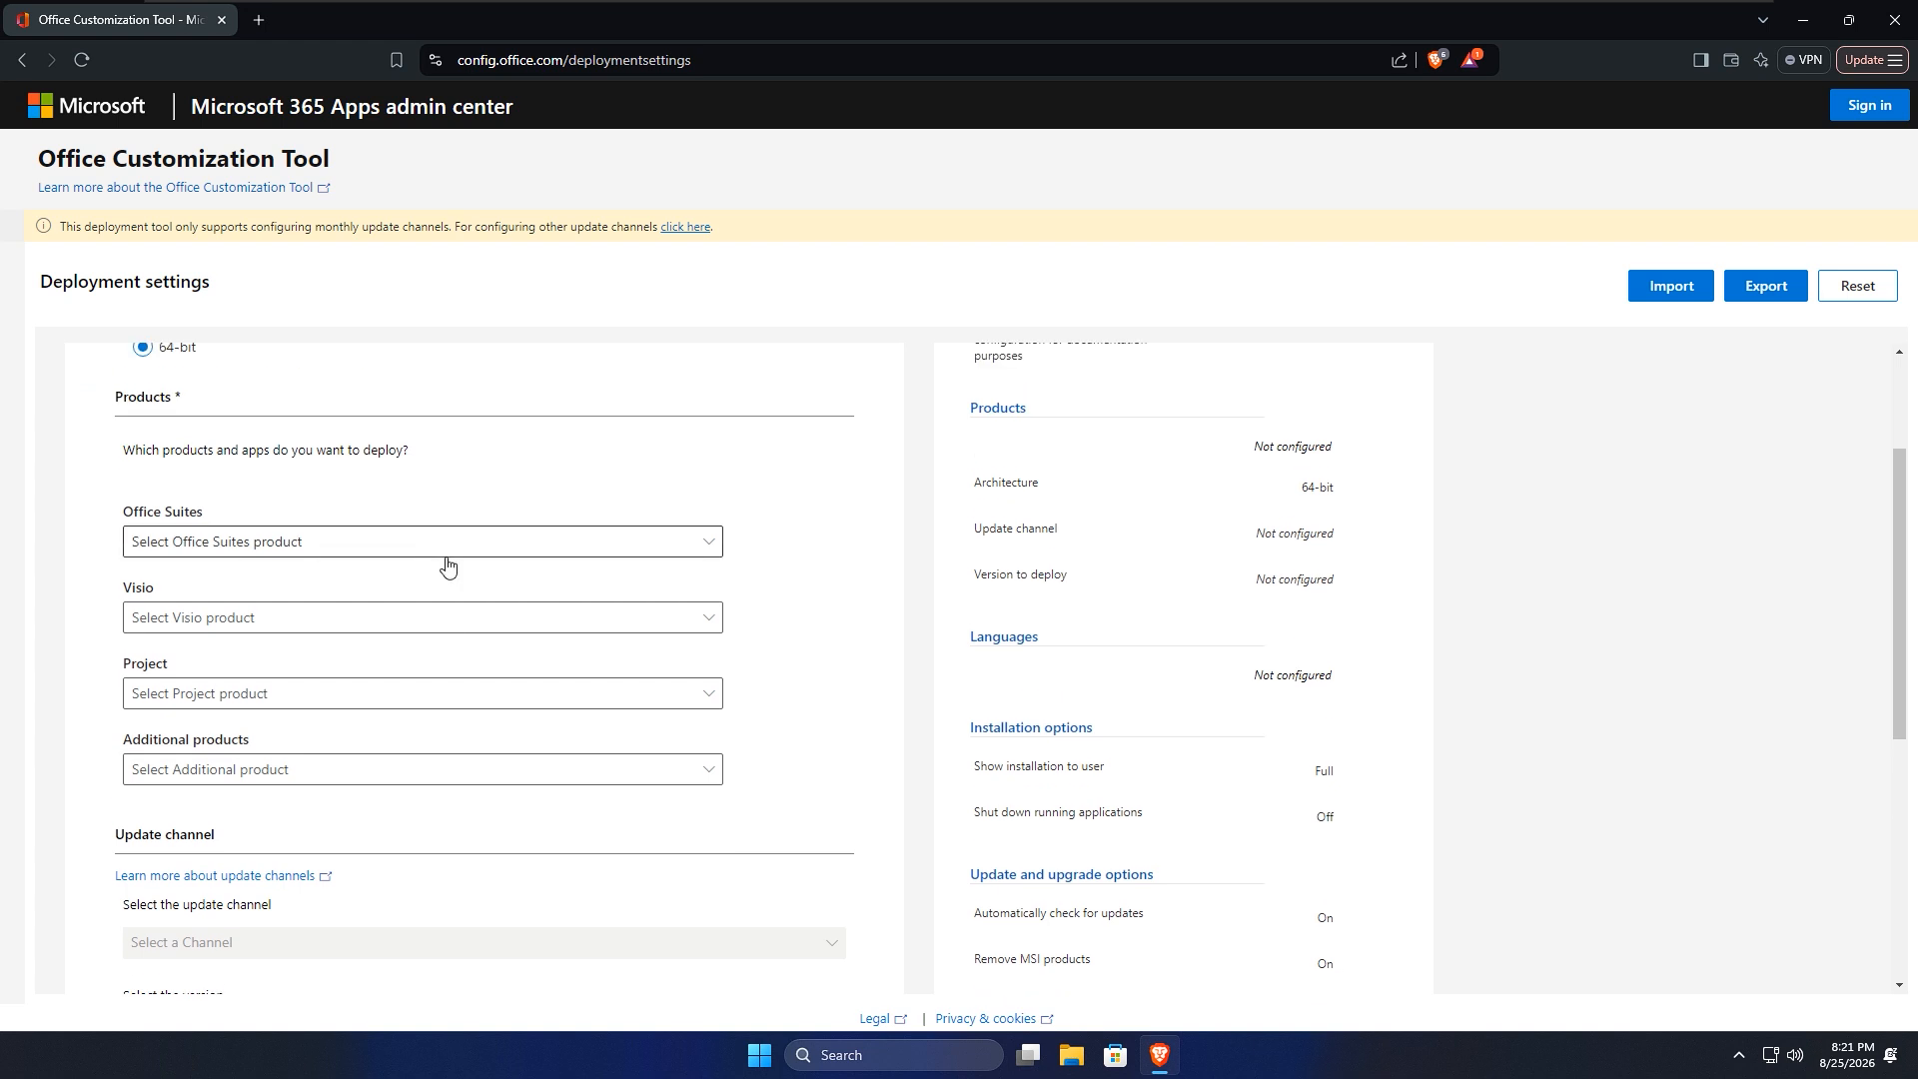
click(446, 563)
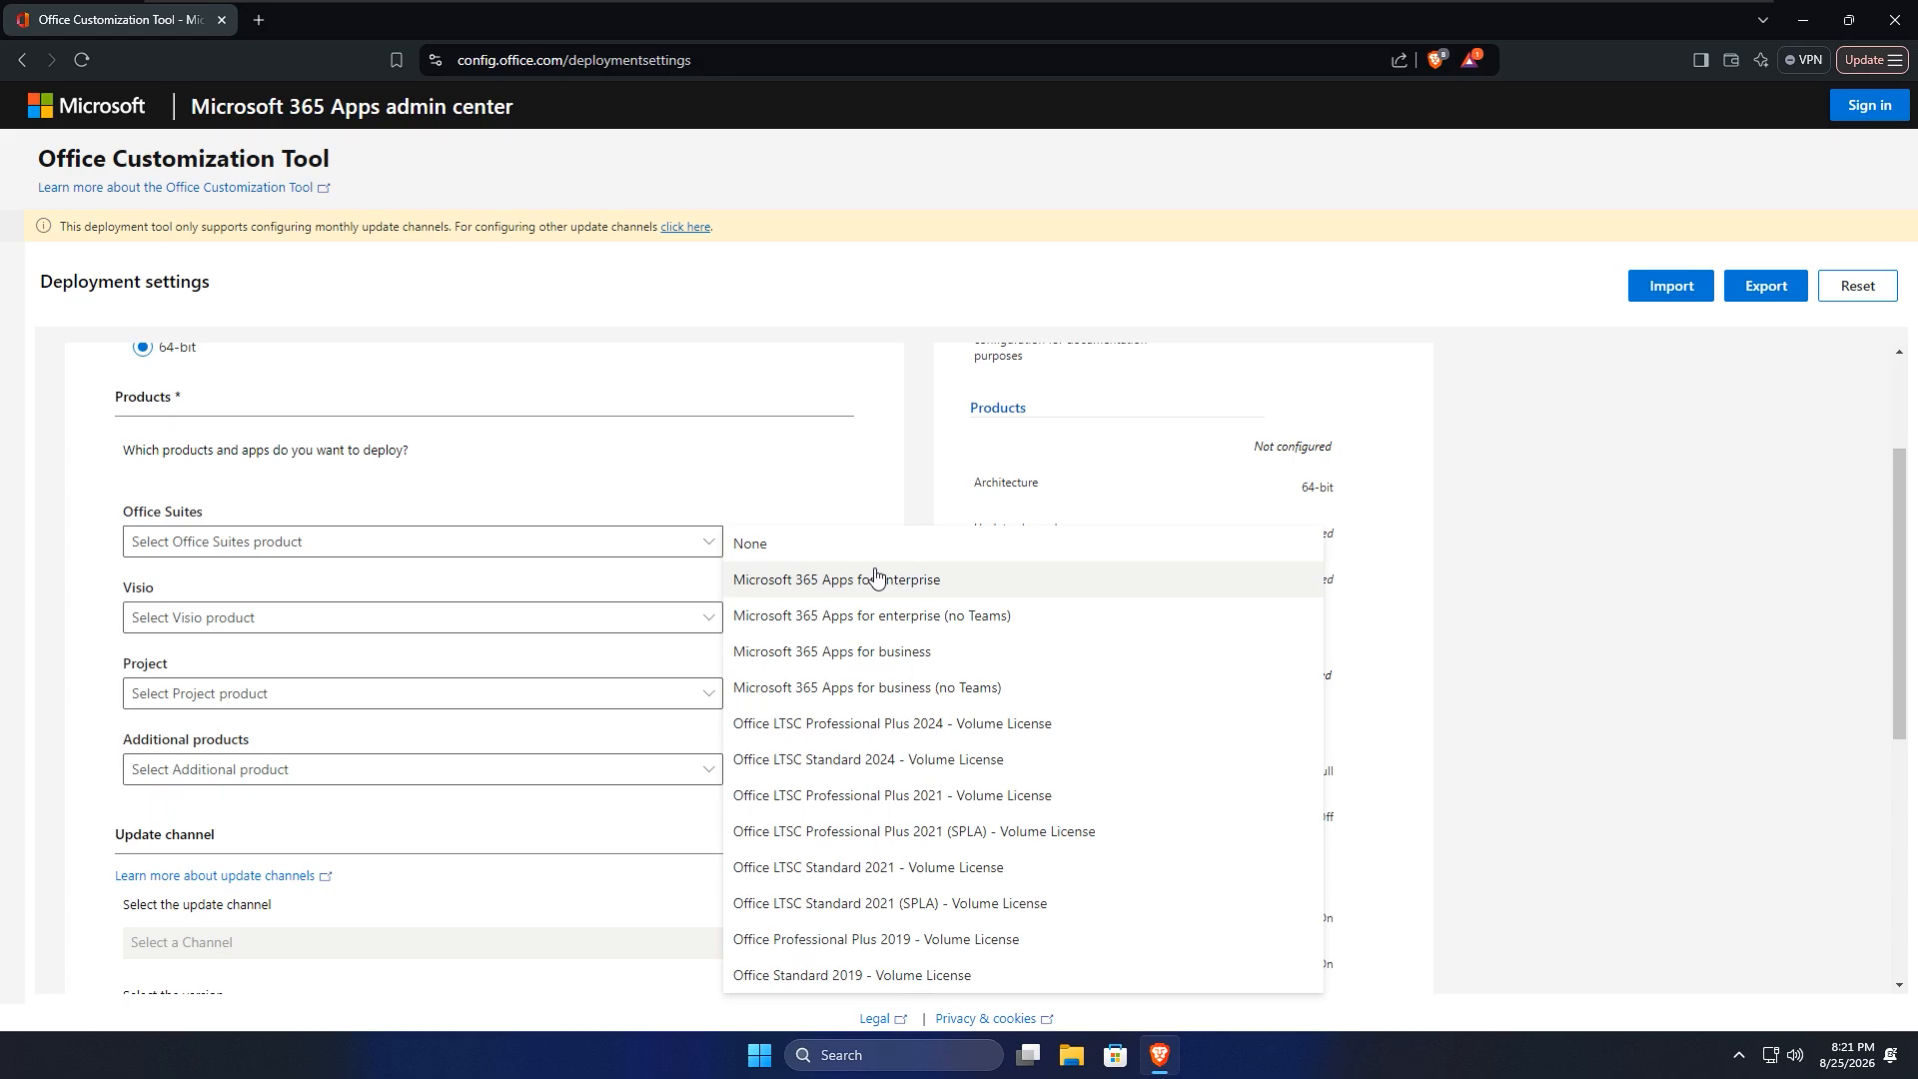
click(876, 577)
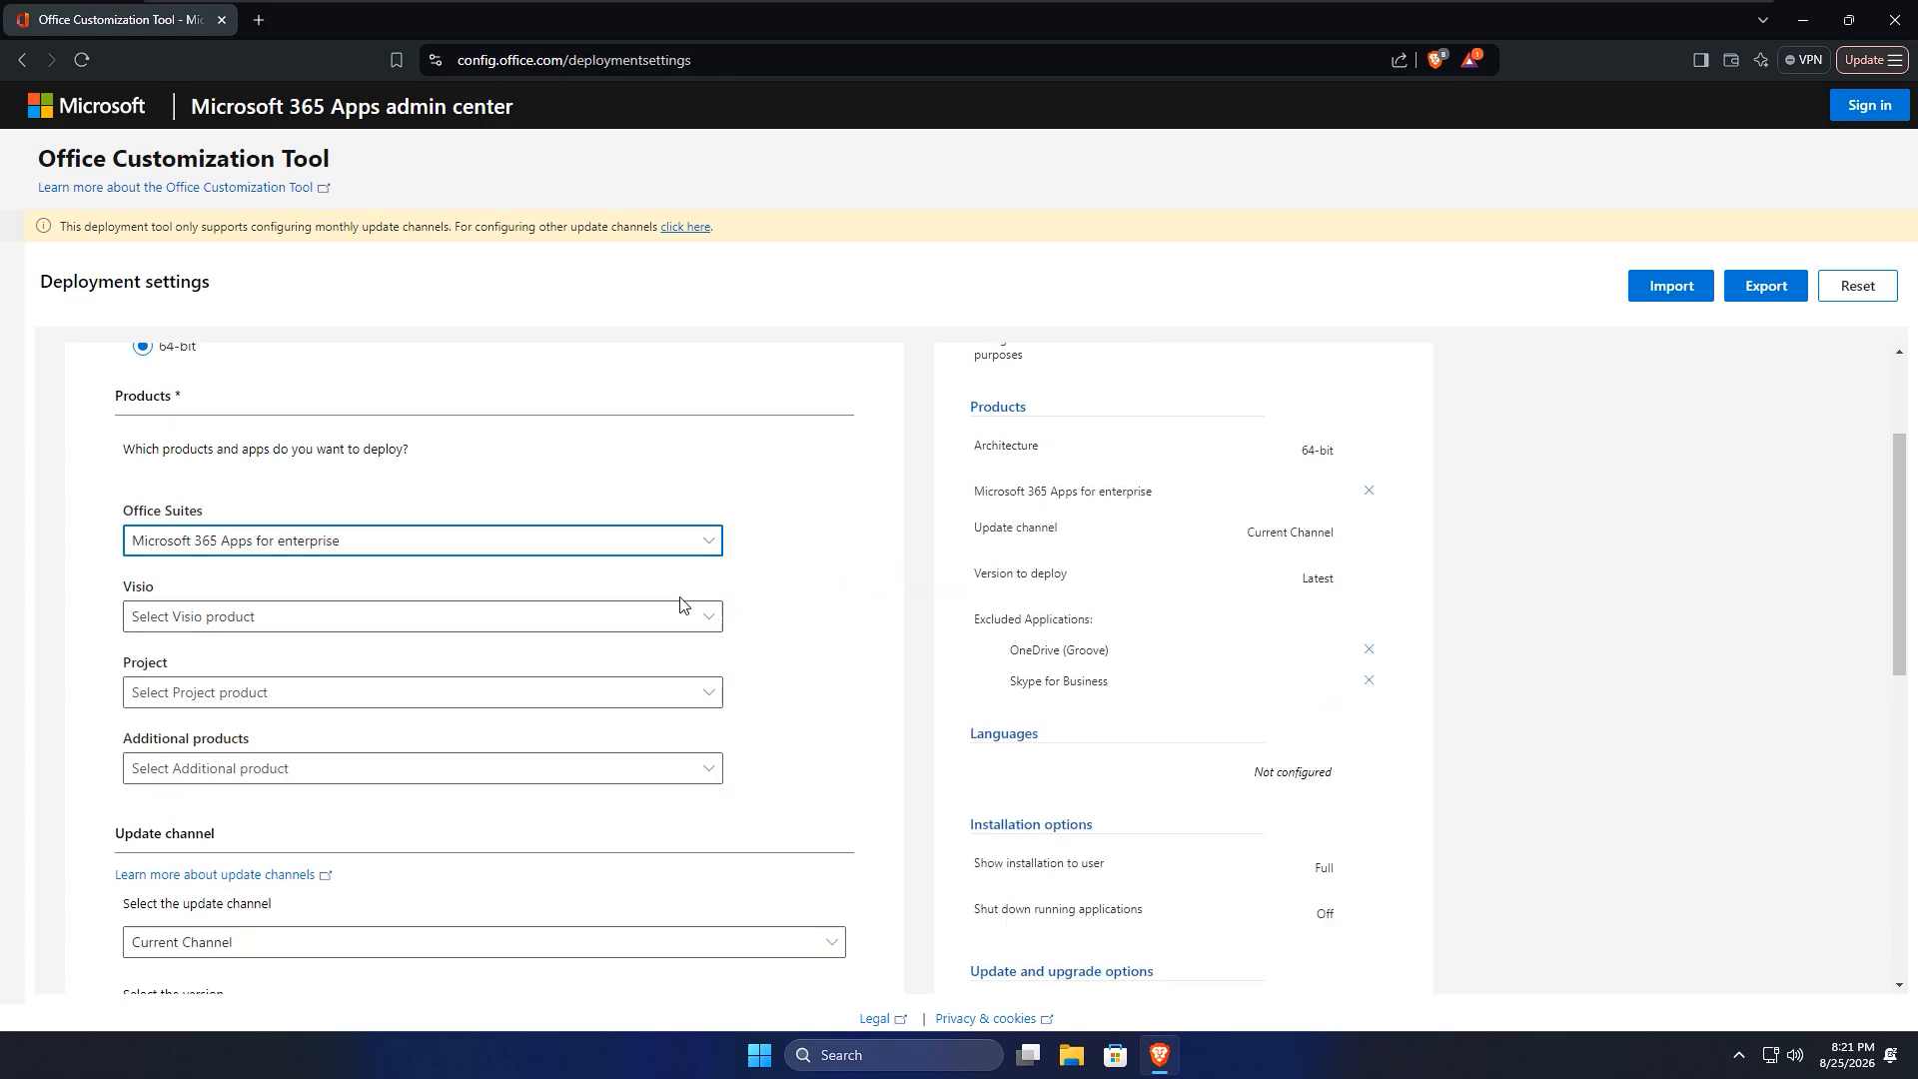
scroll(683, 604, down, 1)
scroll(680, 603, down, 2)
click(245, 741)
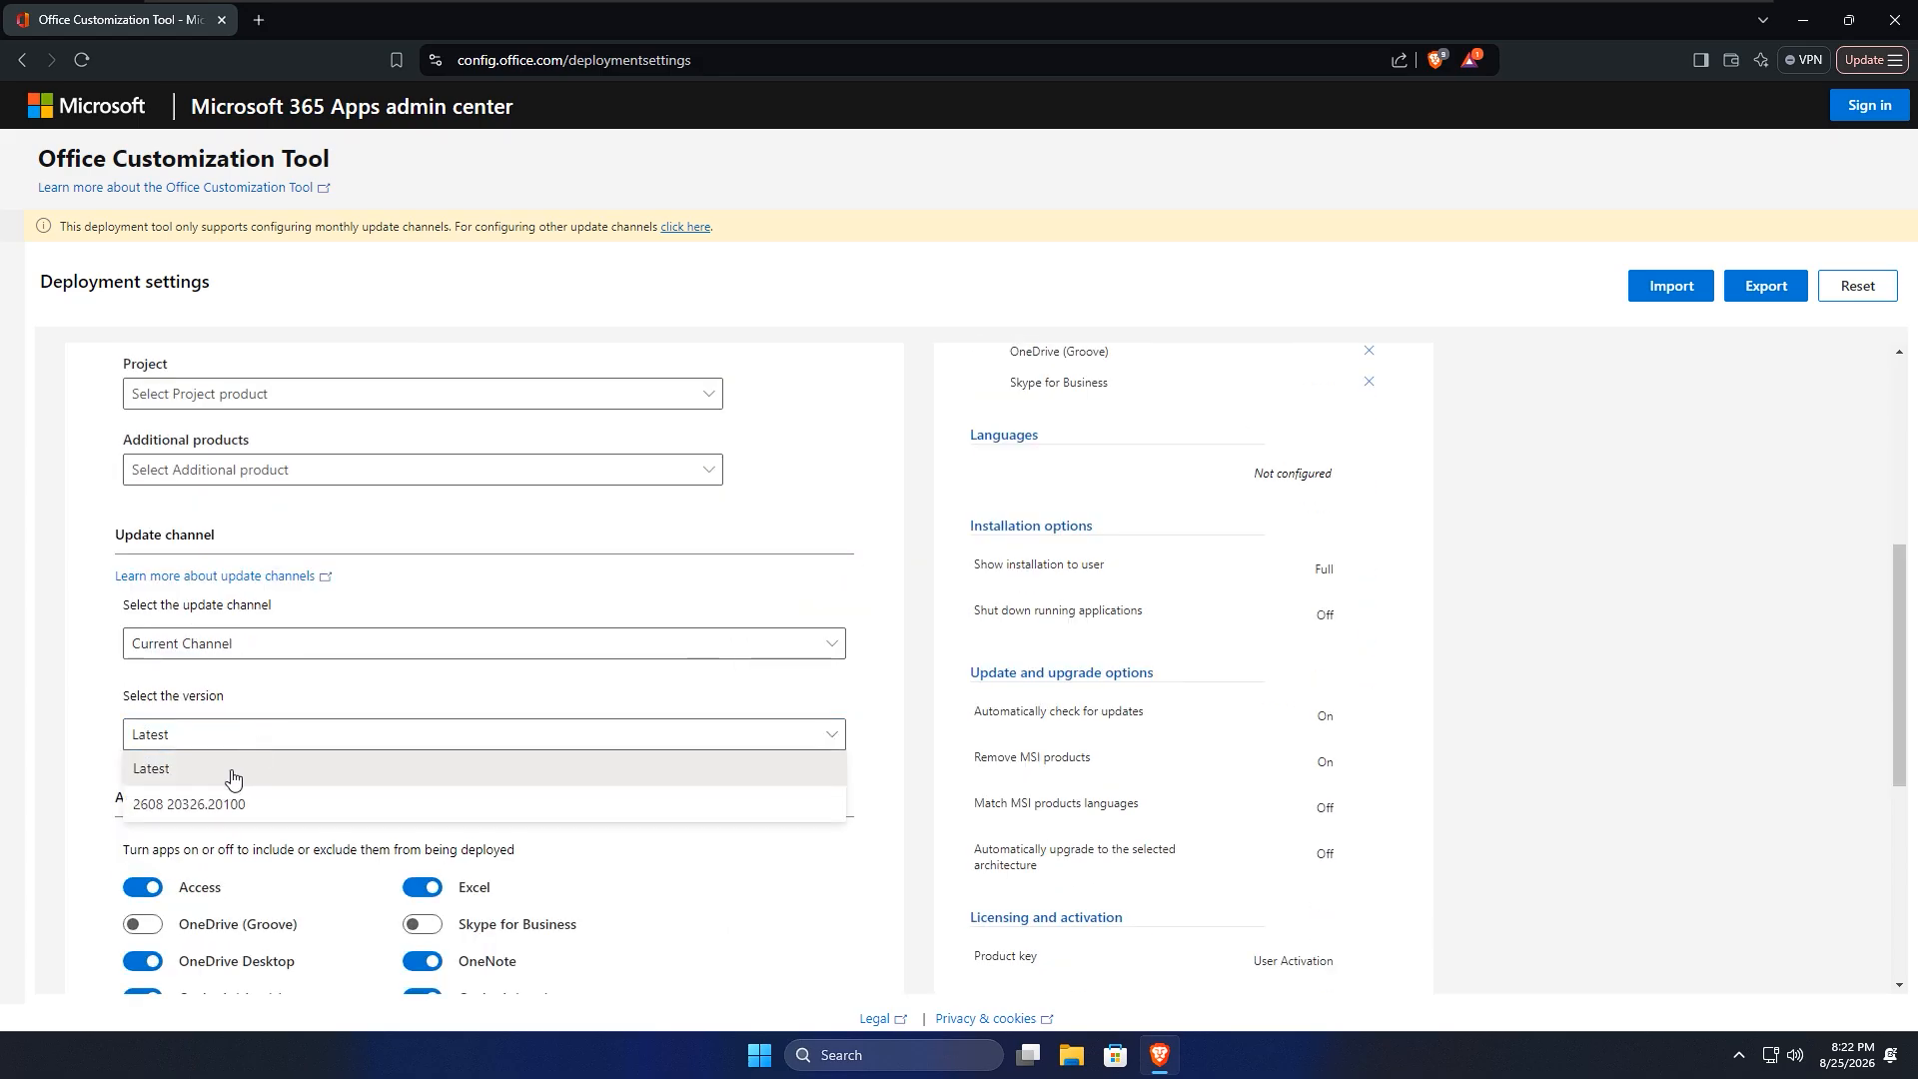
click(230, 768)
Step: Exclude Access, OneDrive Desktop, Outlook (classic), Teams, OneNote, Outlook (new) and Publisher from the deployment, and continue to the language settings
scroll(386, 634, down, 3)
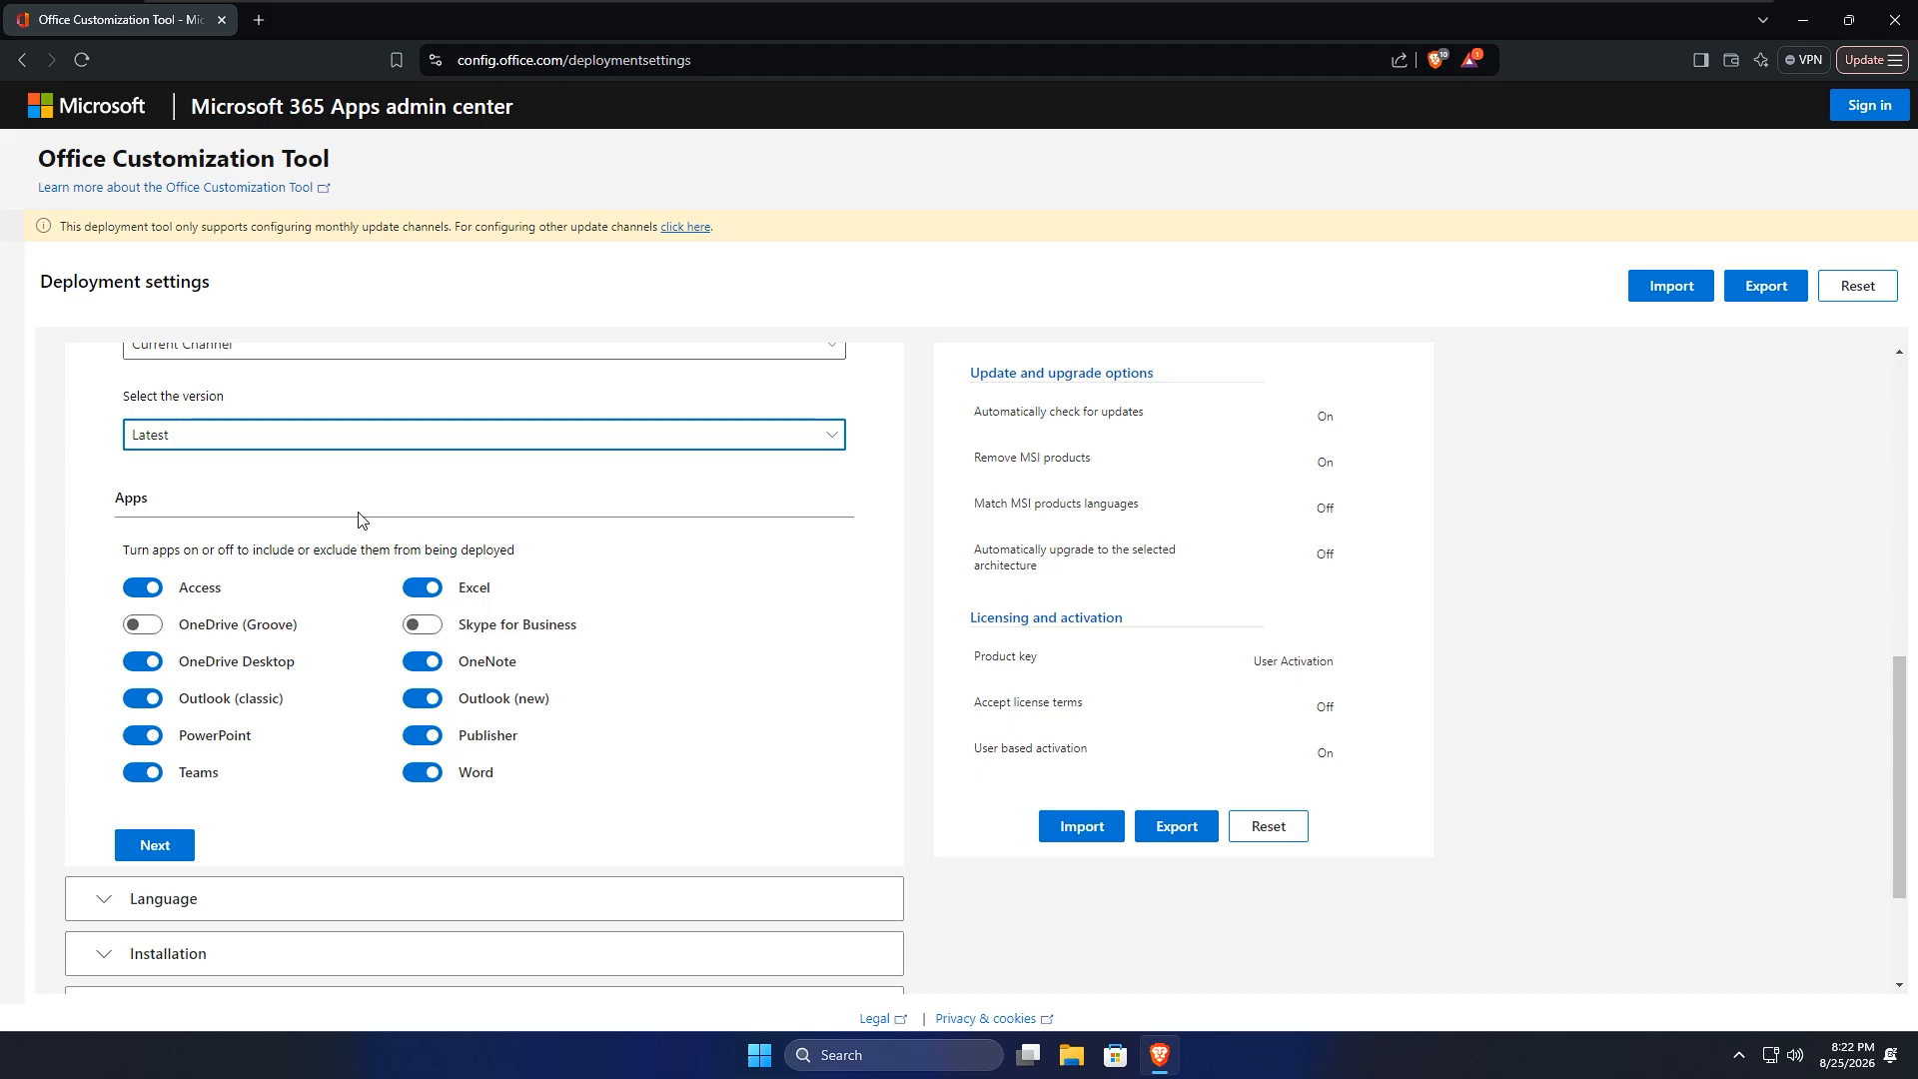
click(143, 587)
click(140, 661)
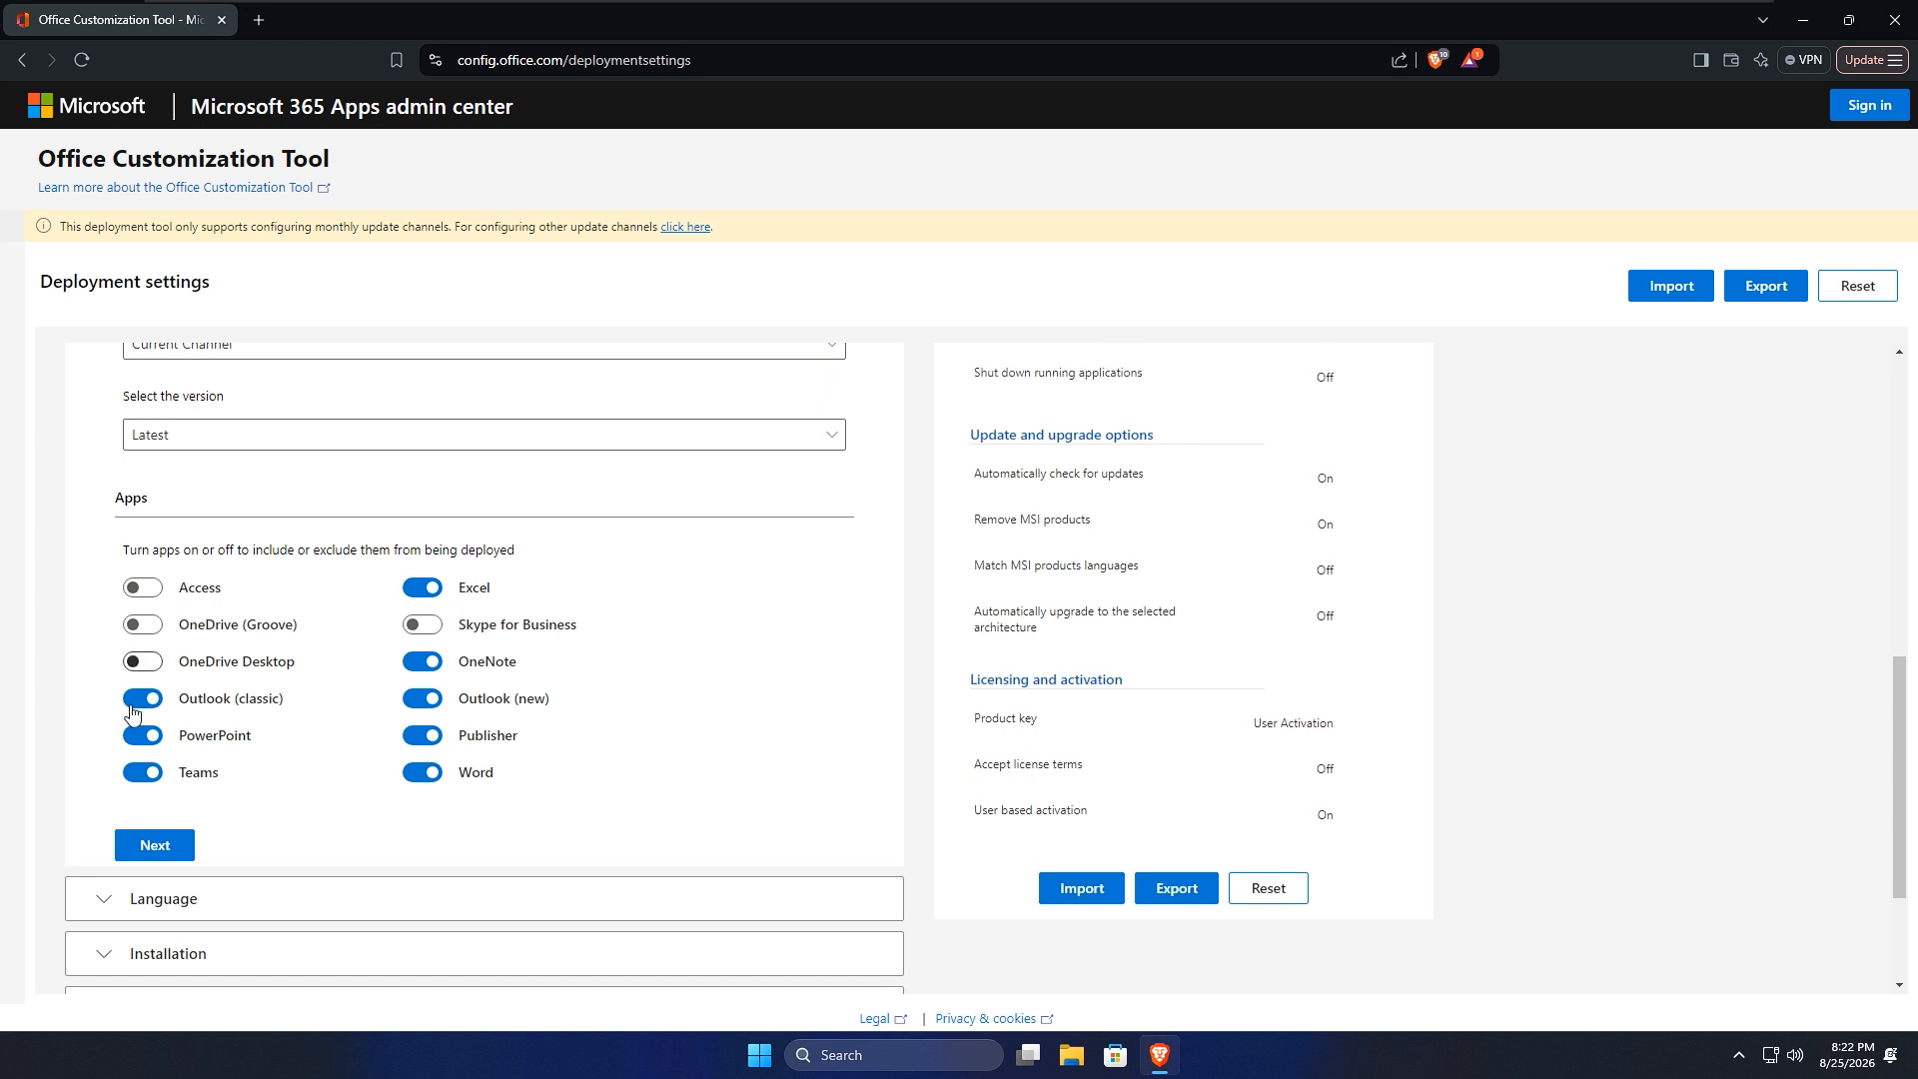
click(140, 698)
click(129, 766)
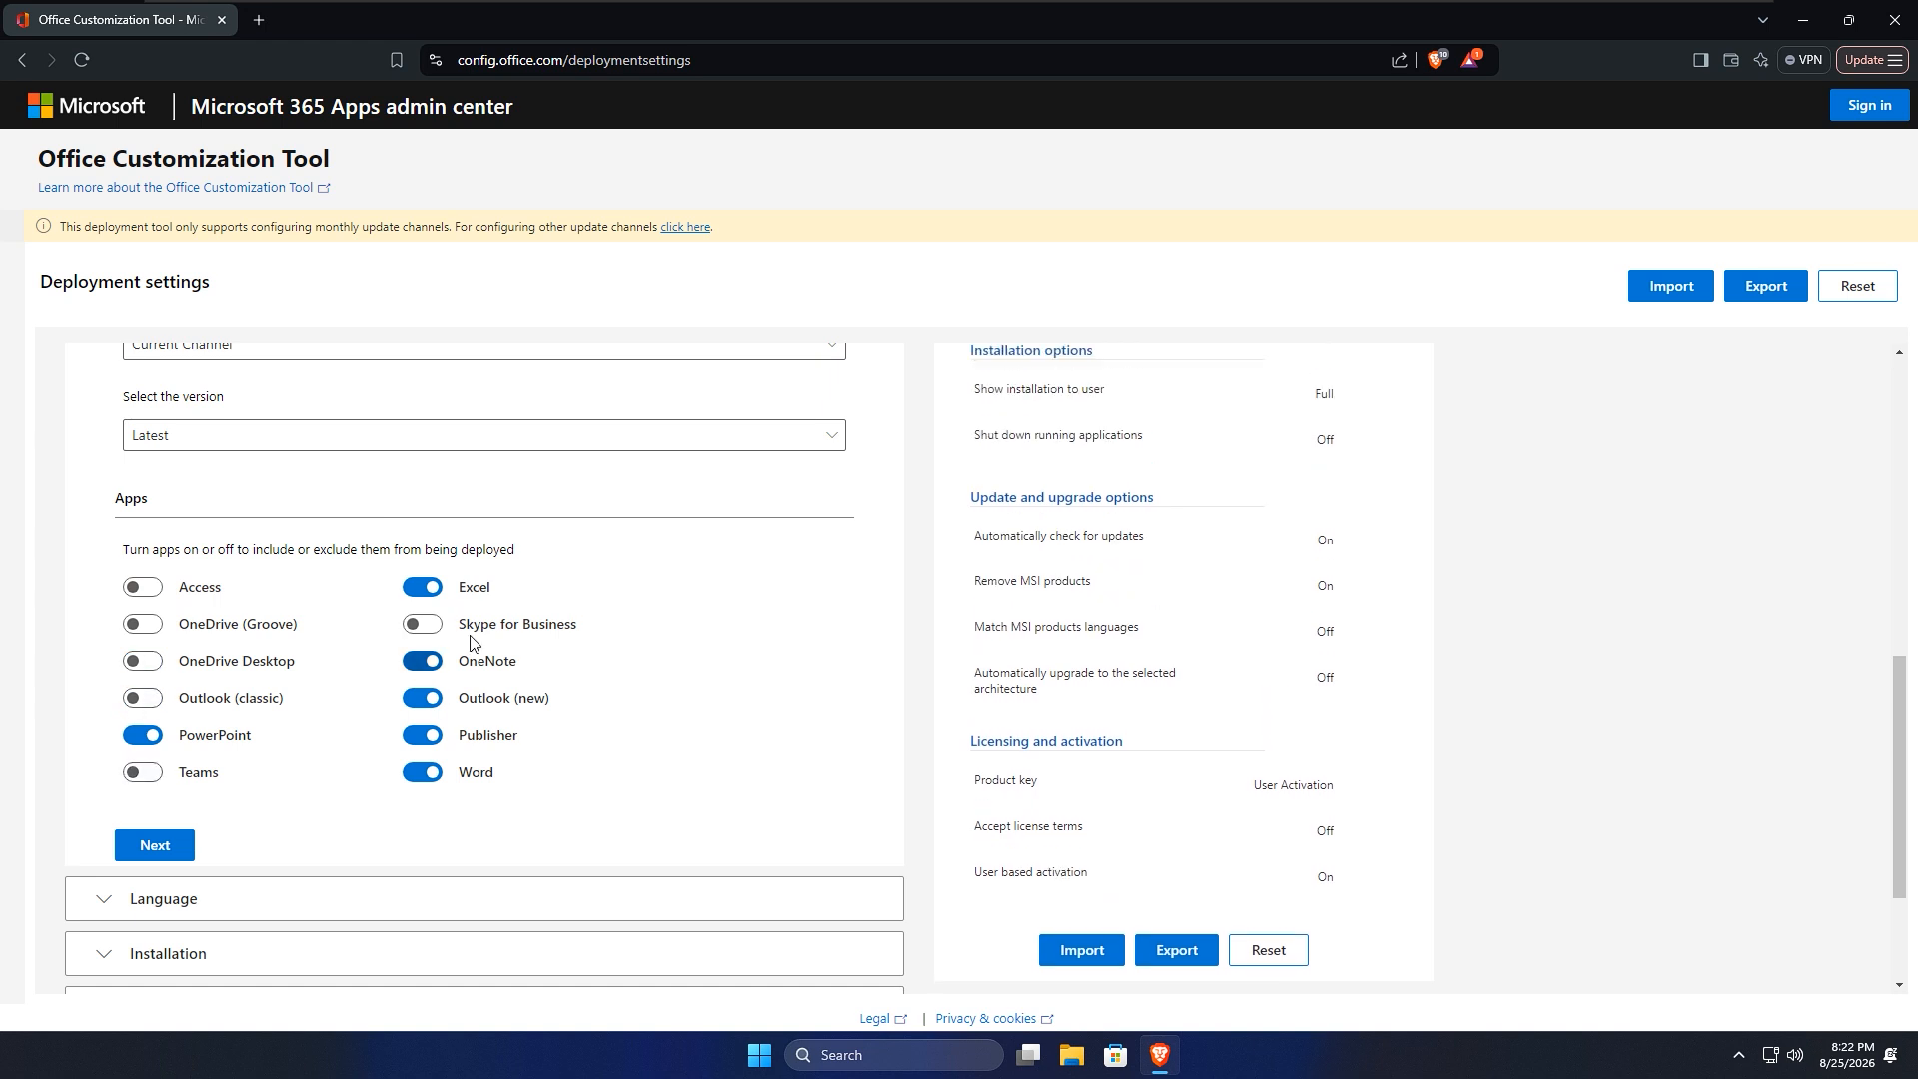
click(420, 661)
click(420, 698)
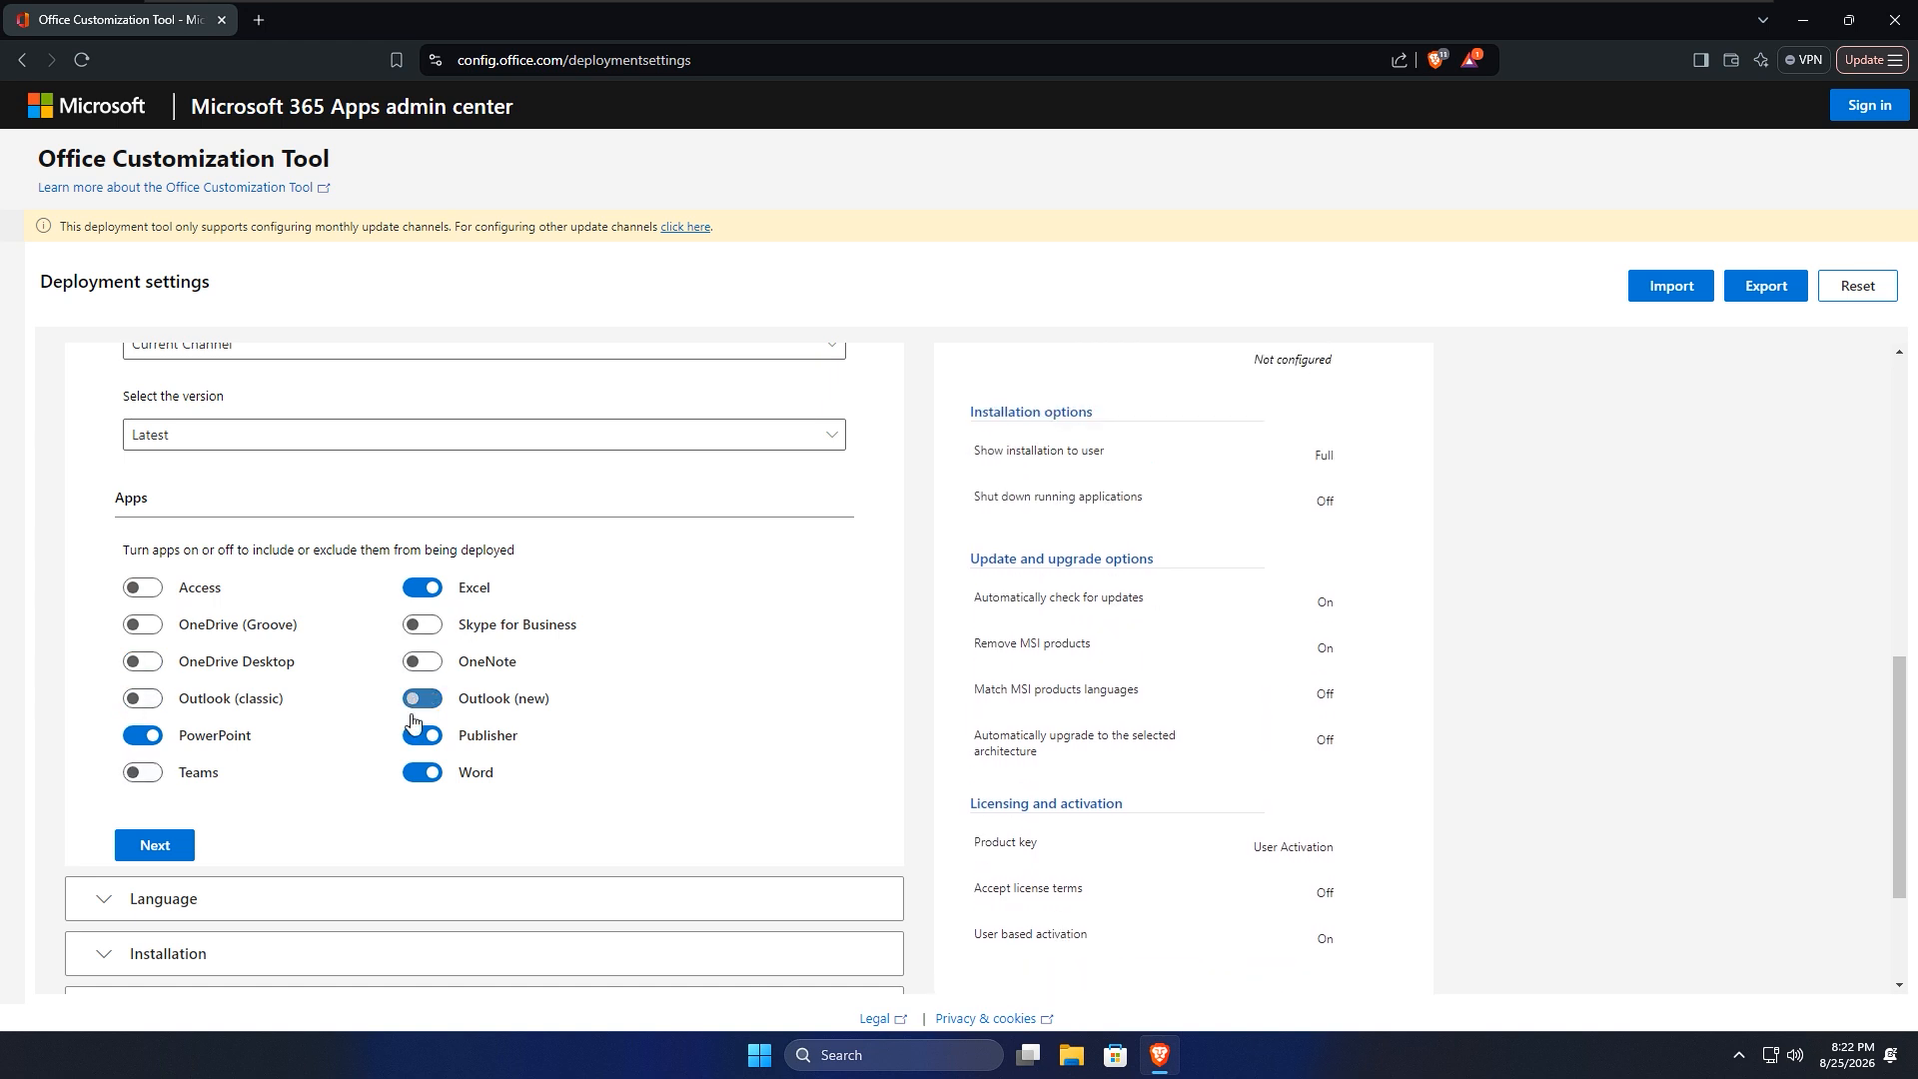
click(415, 739)
scroll(620, 693, down, 2)
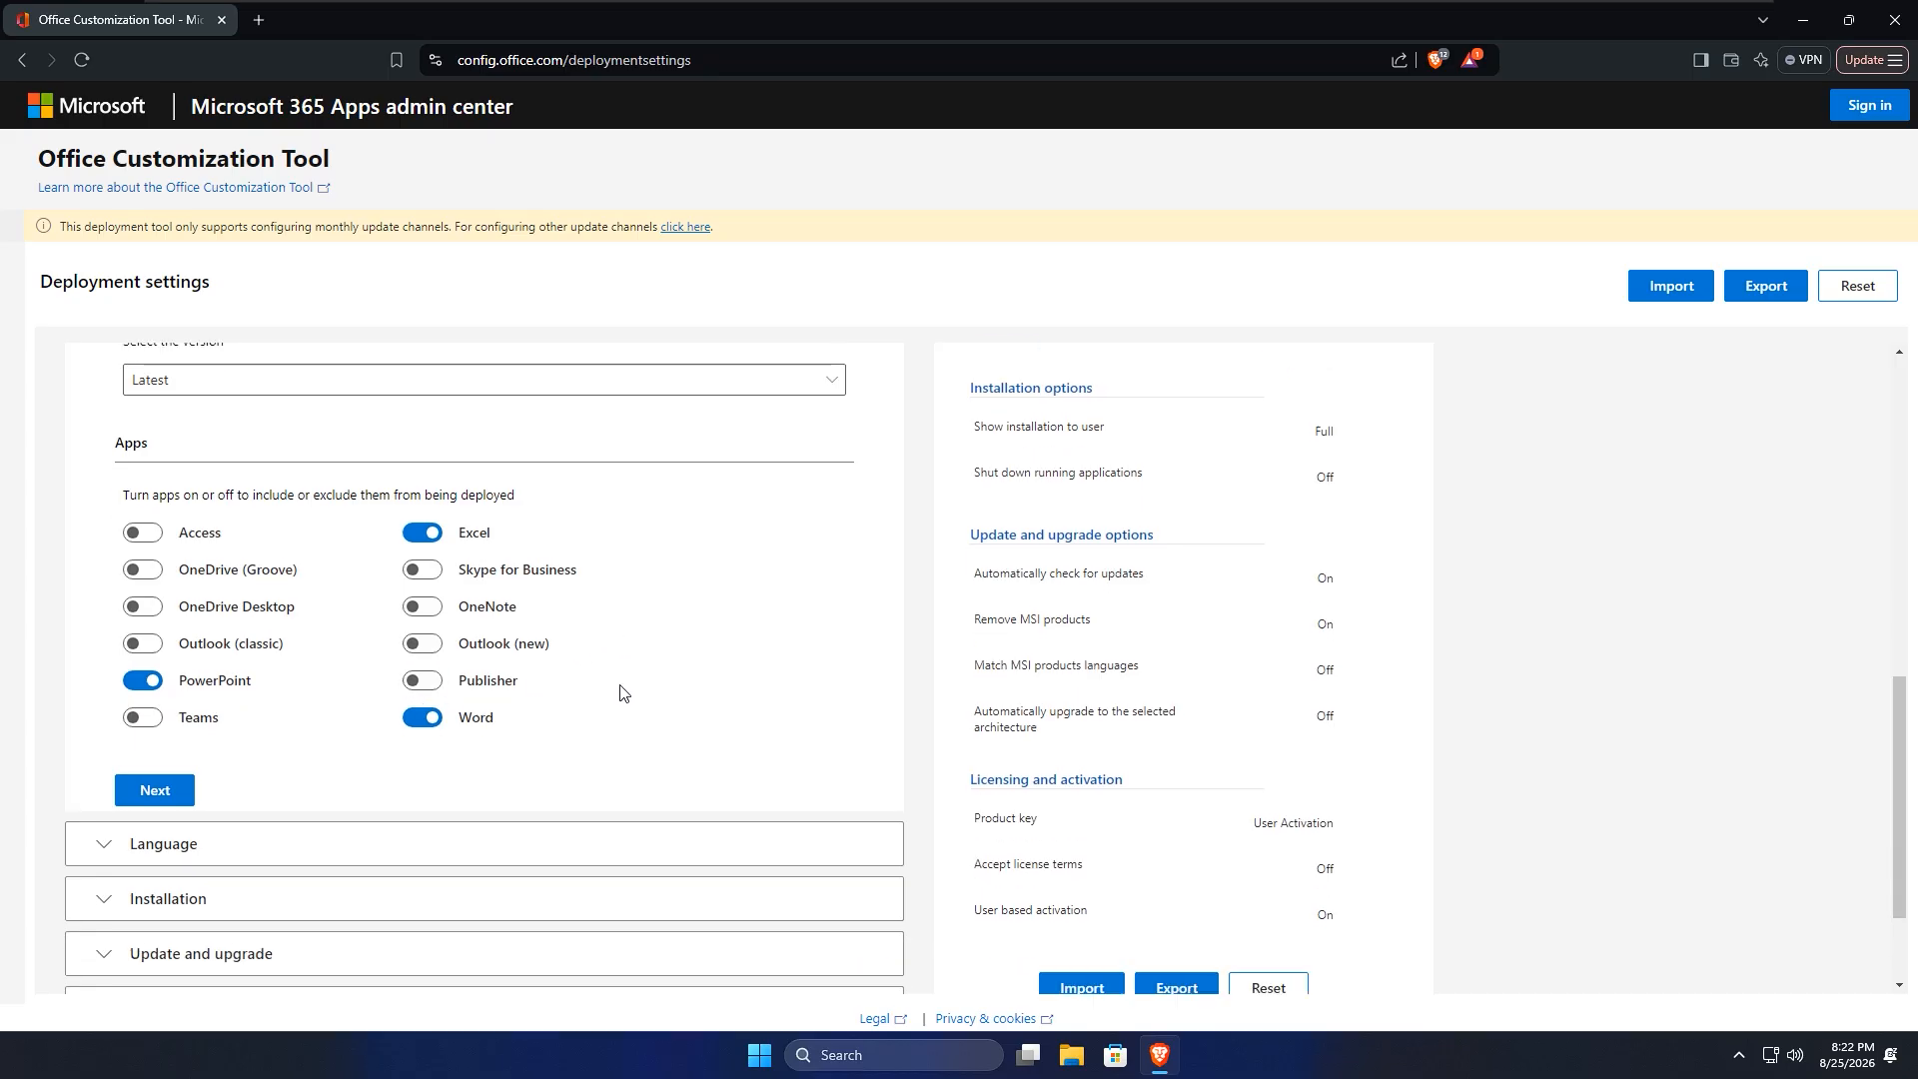
click(156, 645)
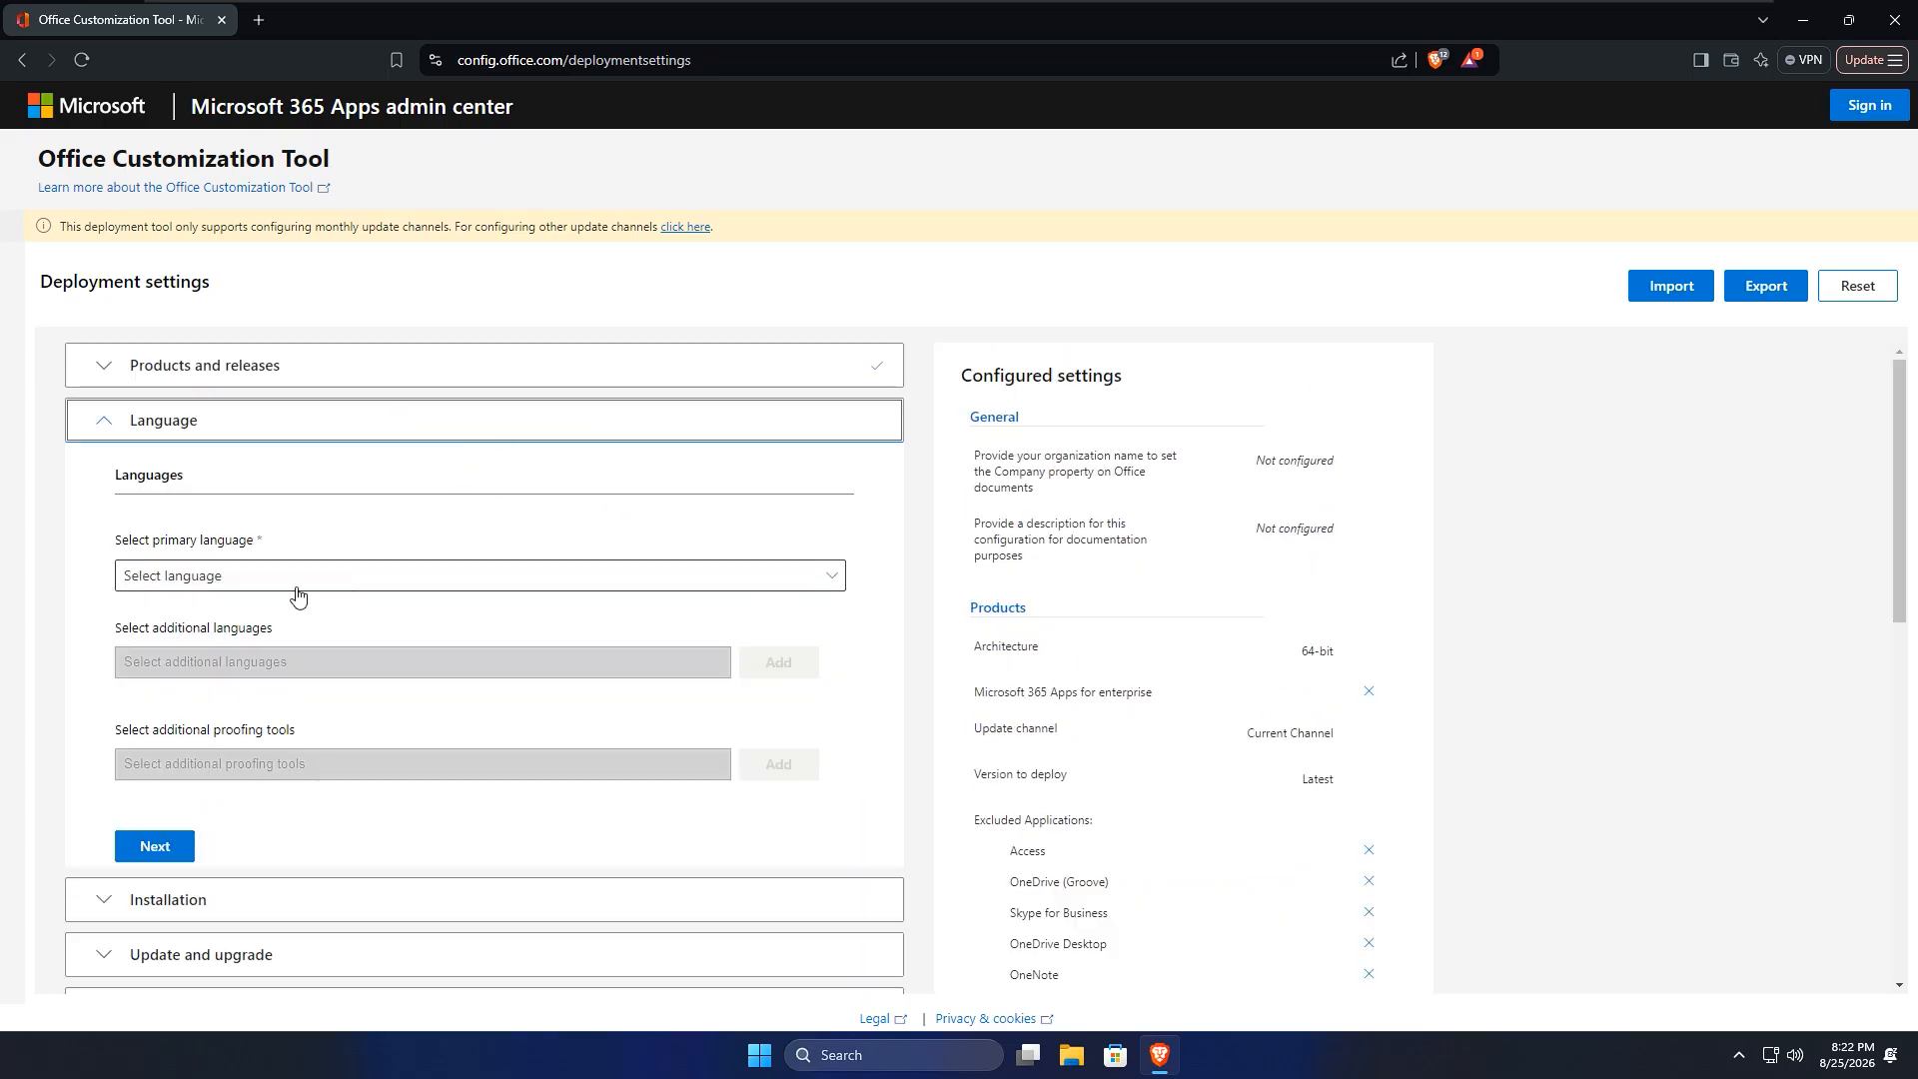
Step: Set the primary language to English (United States) and continue to the installation options
click(240, 576)
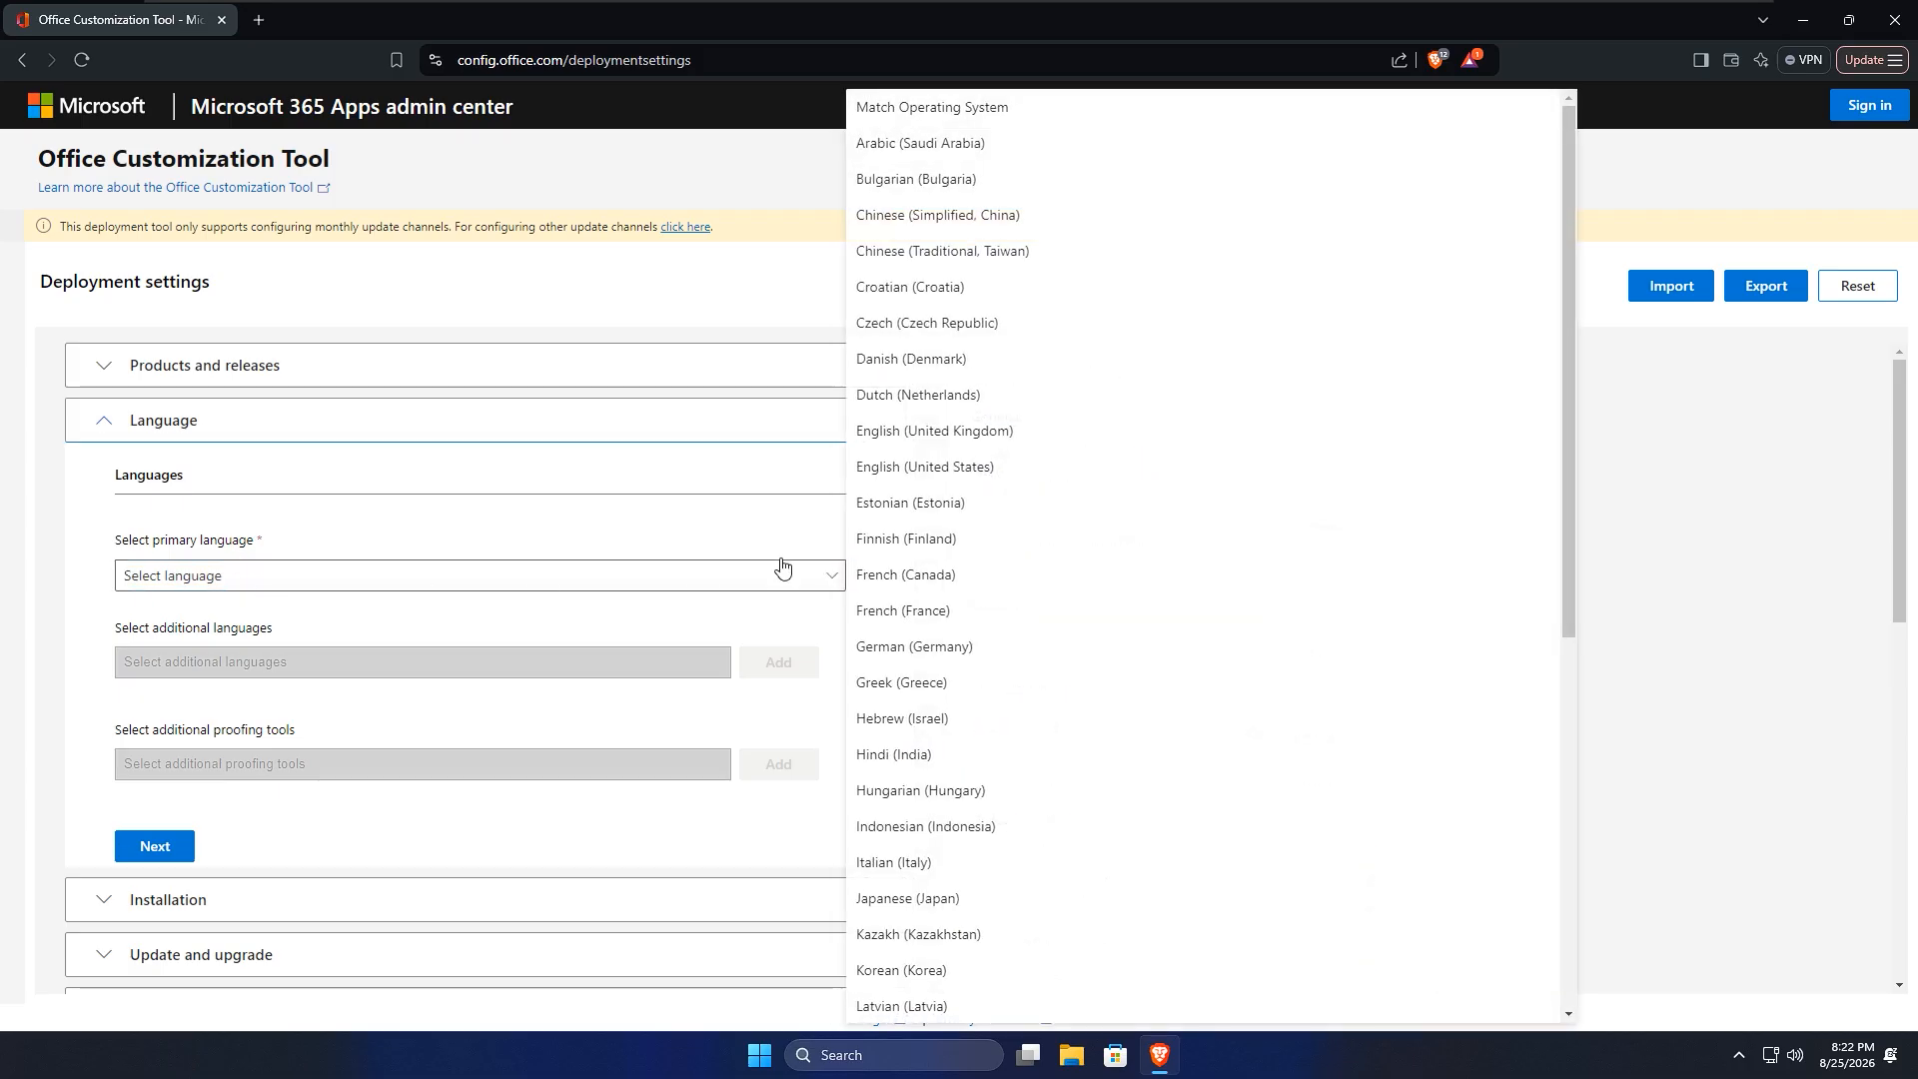
click(929, 477)
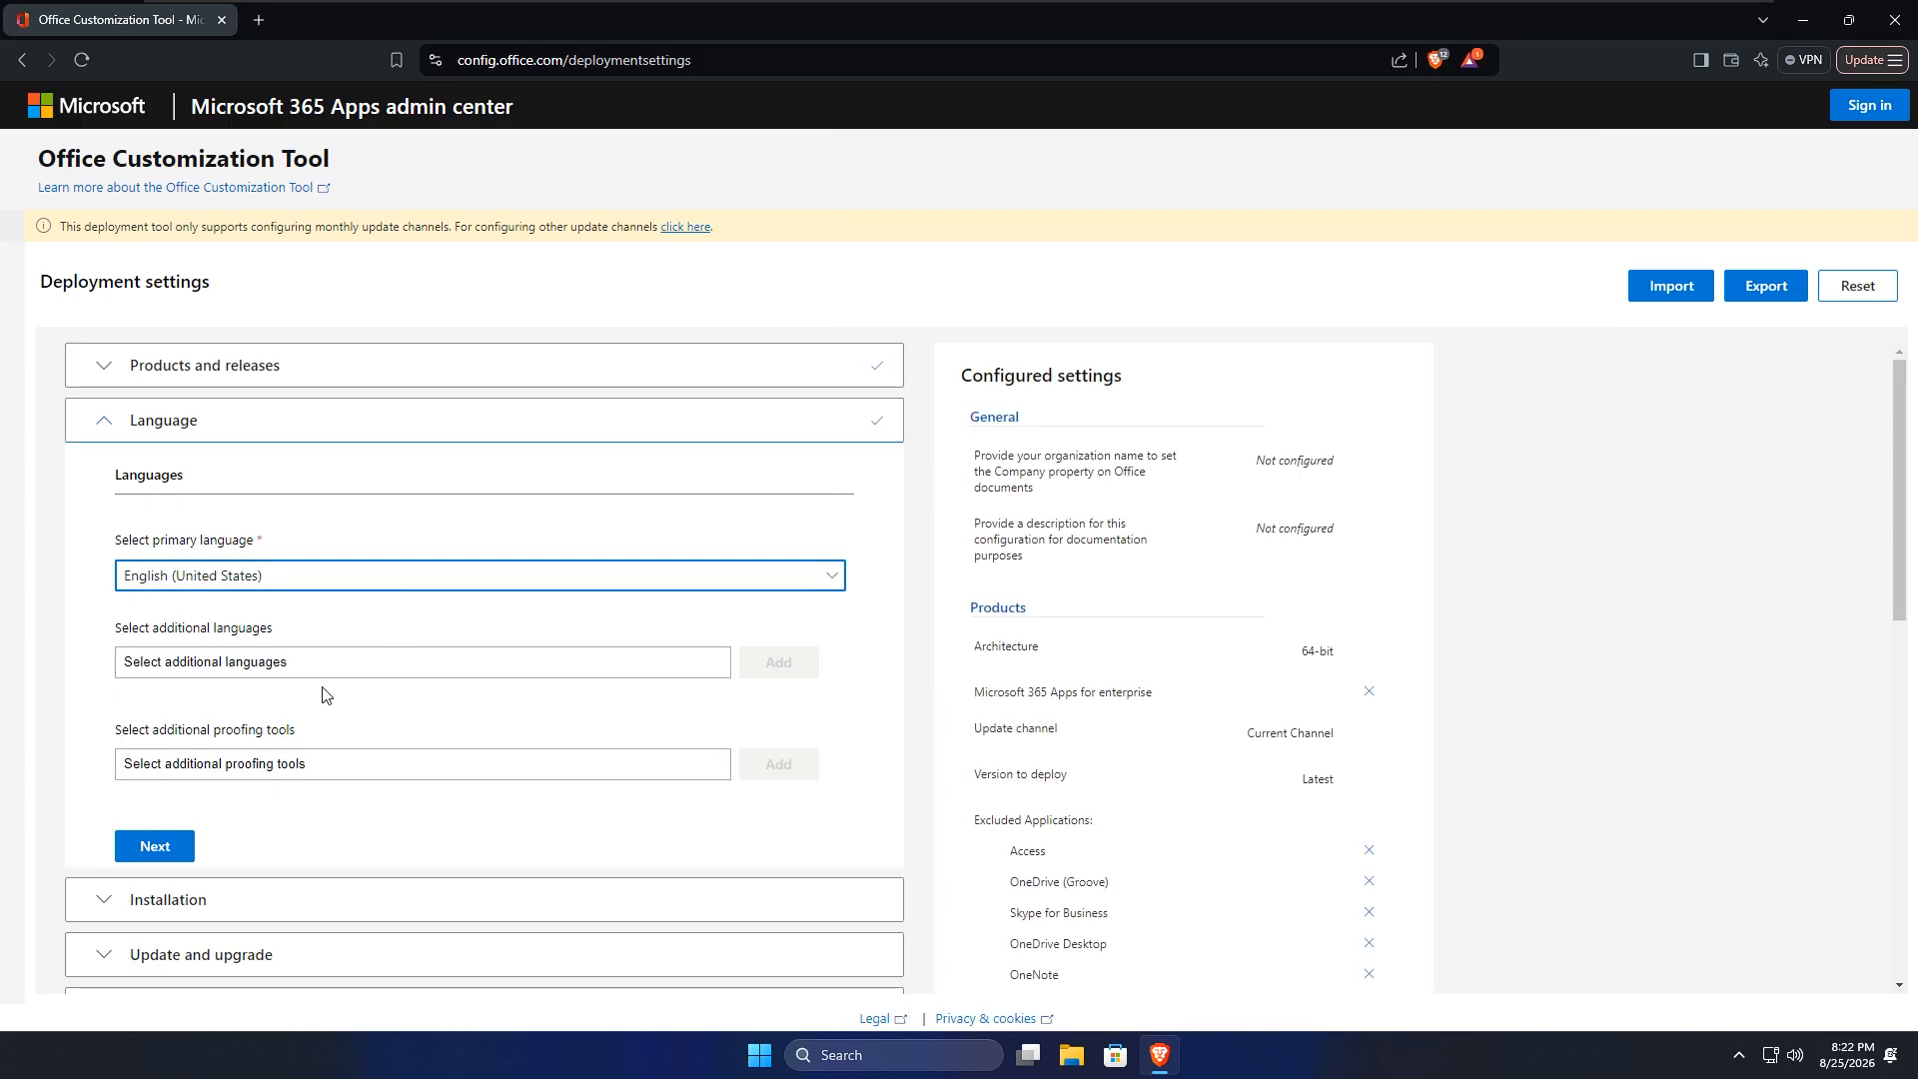
scroll(326, 685, down, 2)
click(147, 650)
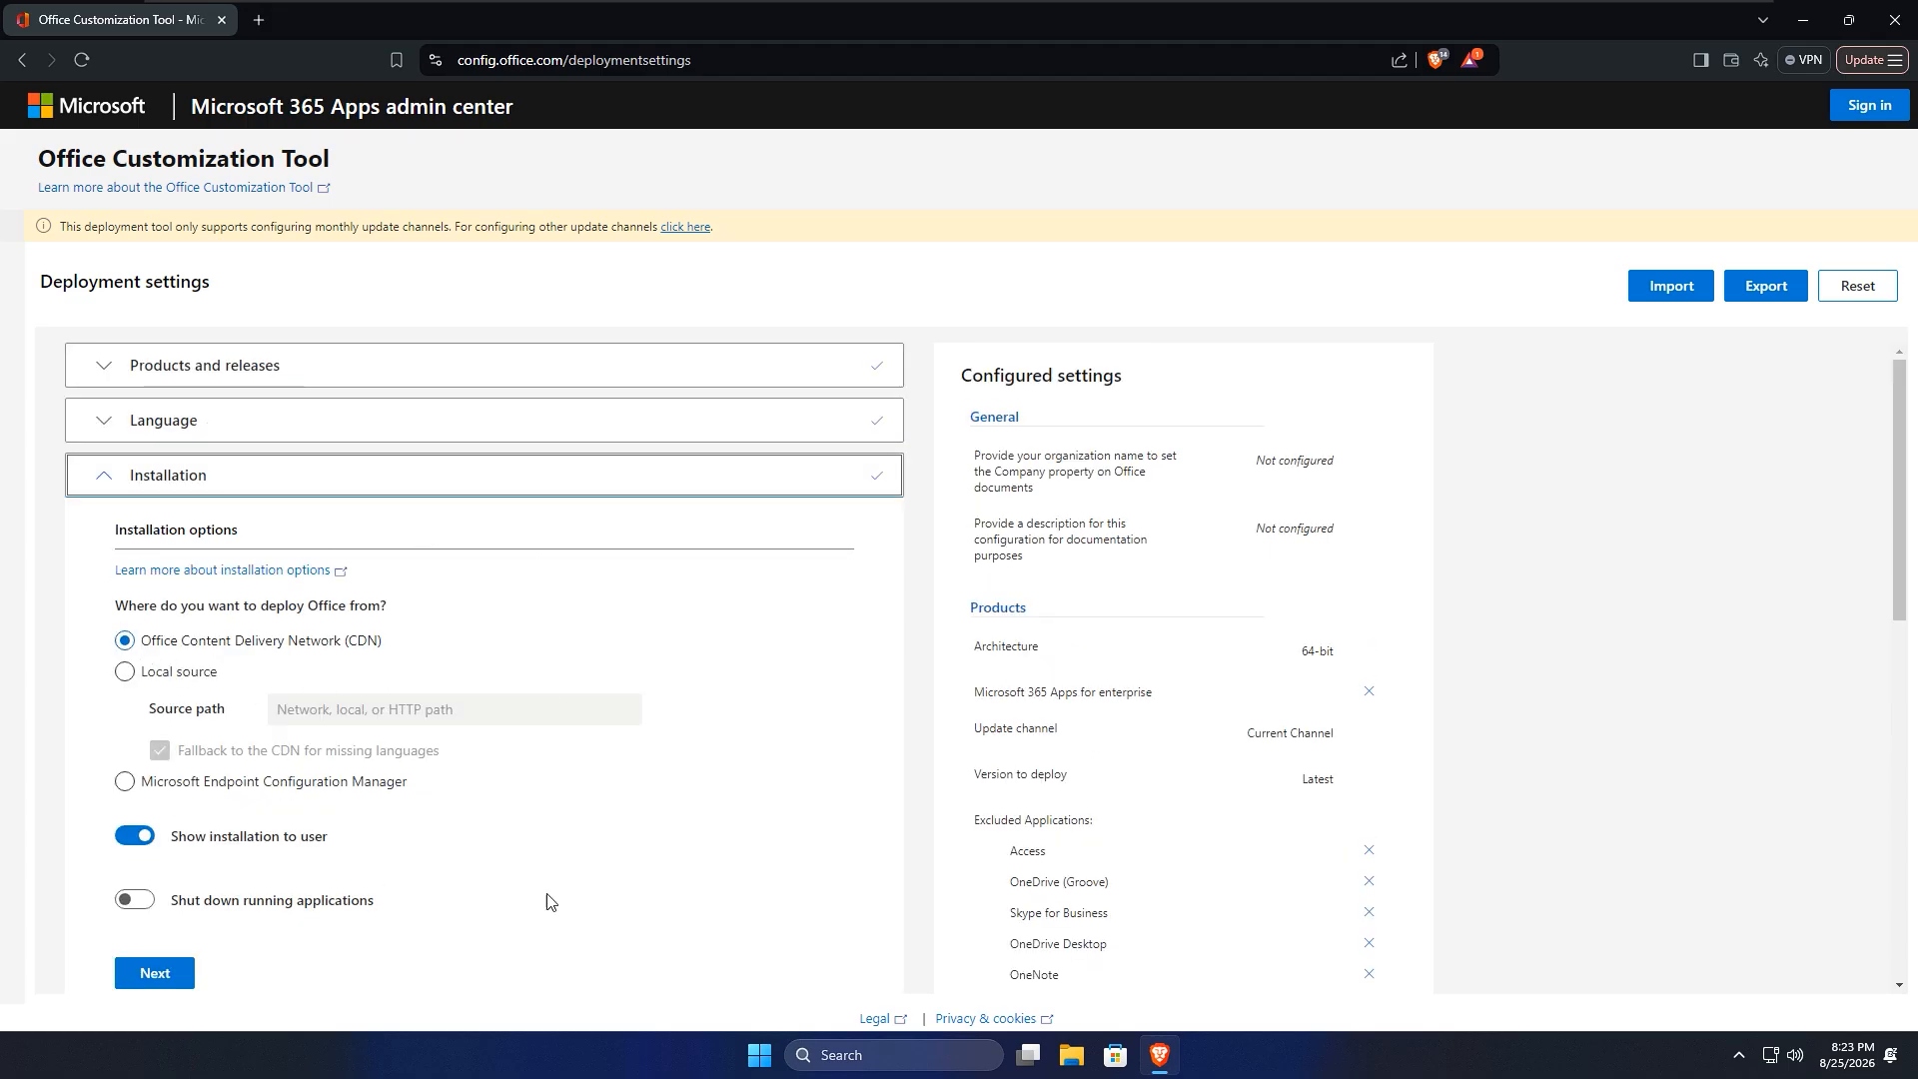
Step: Accept the default installation options and the default update and upgrade options
scroll(421, 640, down, 2)
click(155, 770)
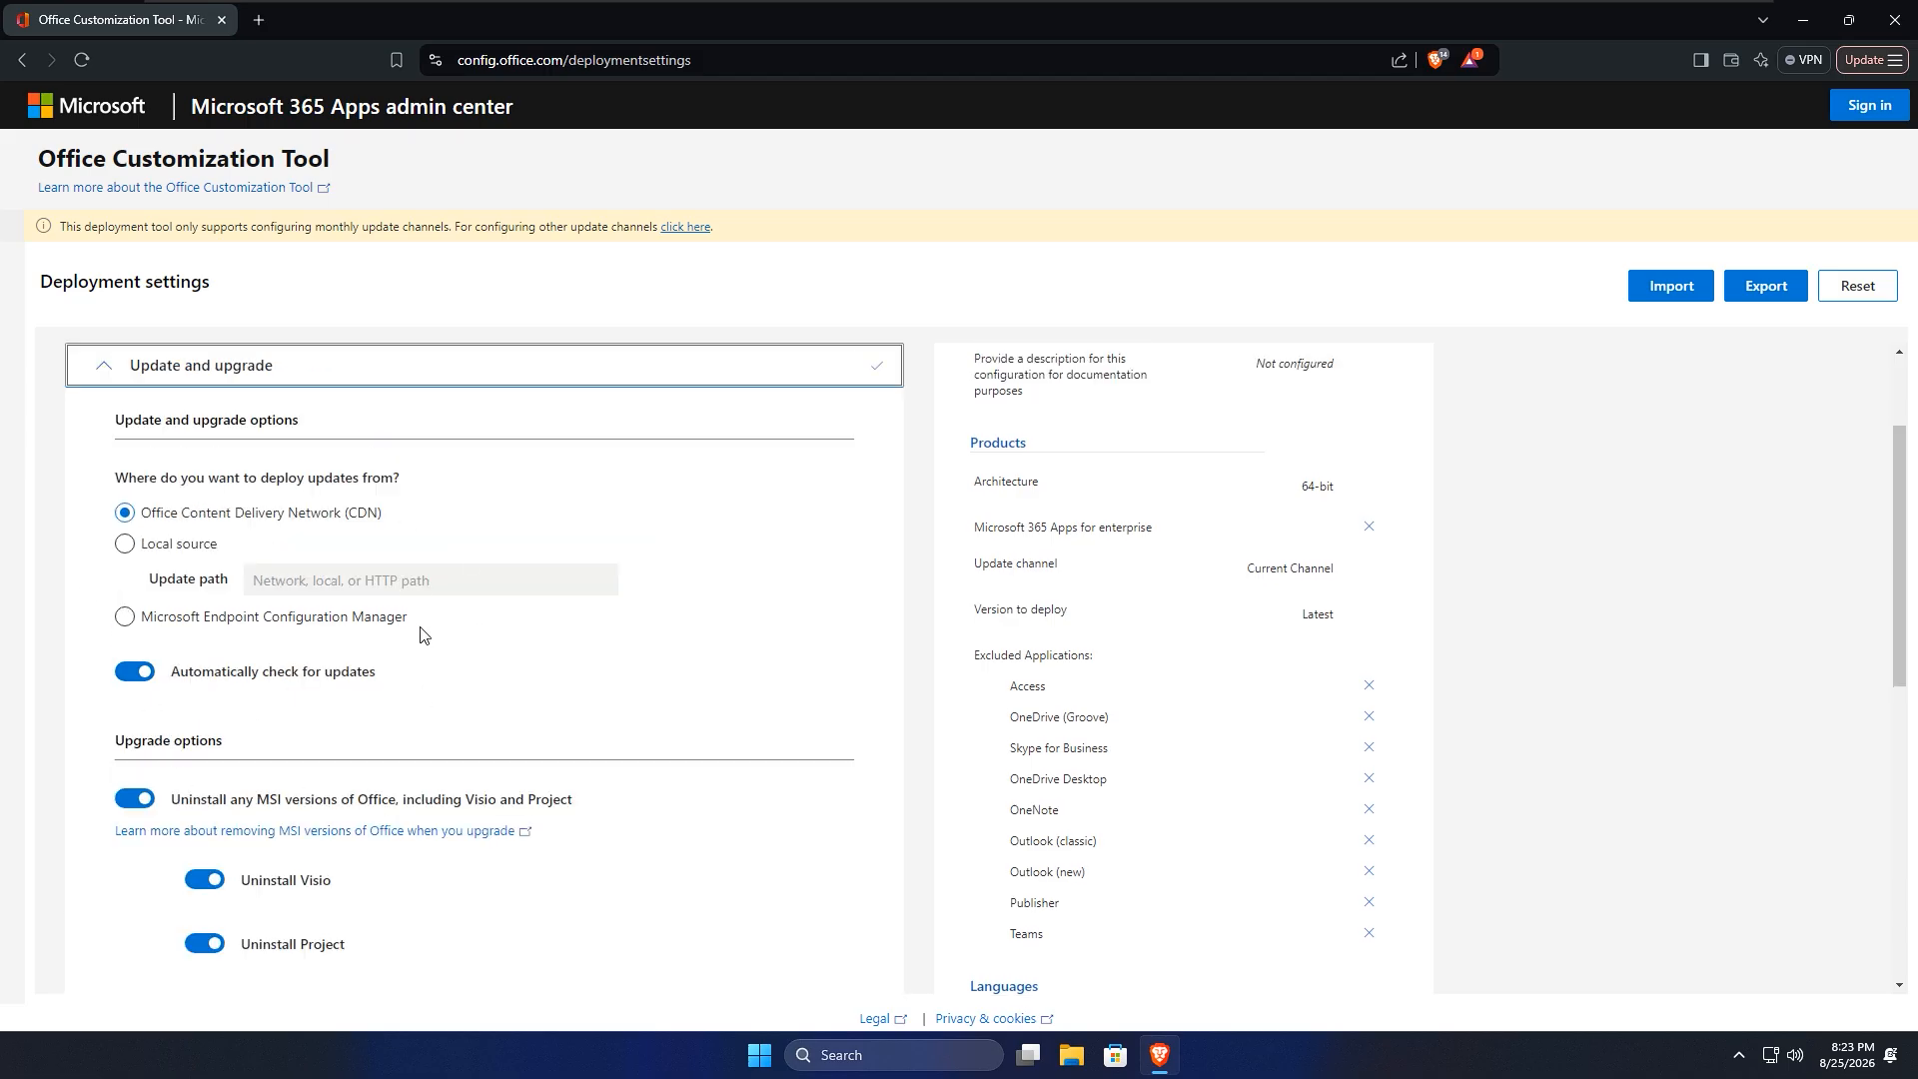
scroll(407, 685, down, 1)
scroll(407, 685, down, 3)
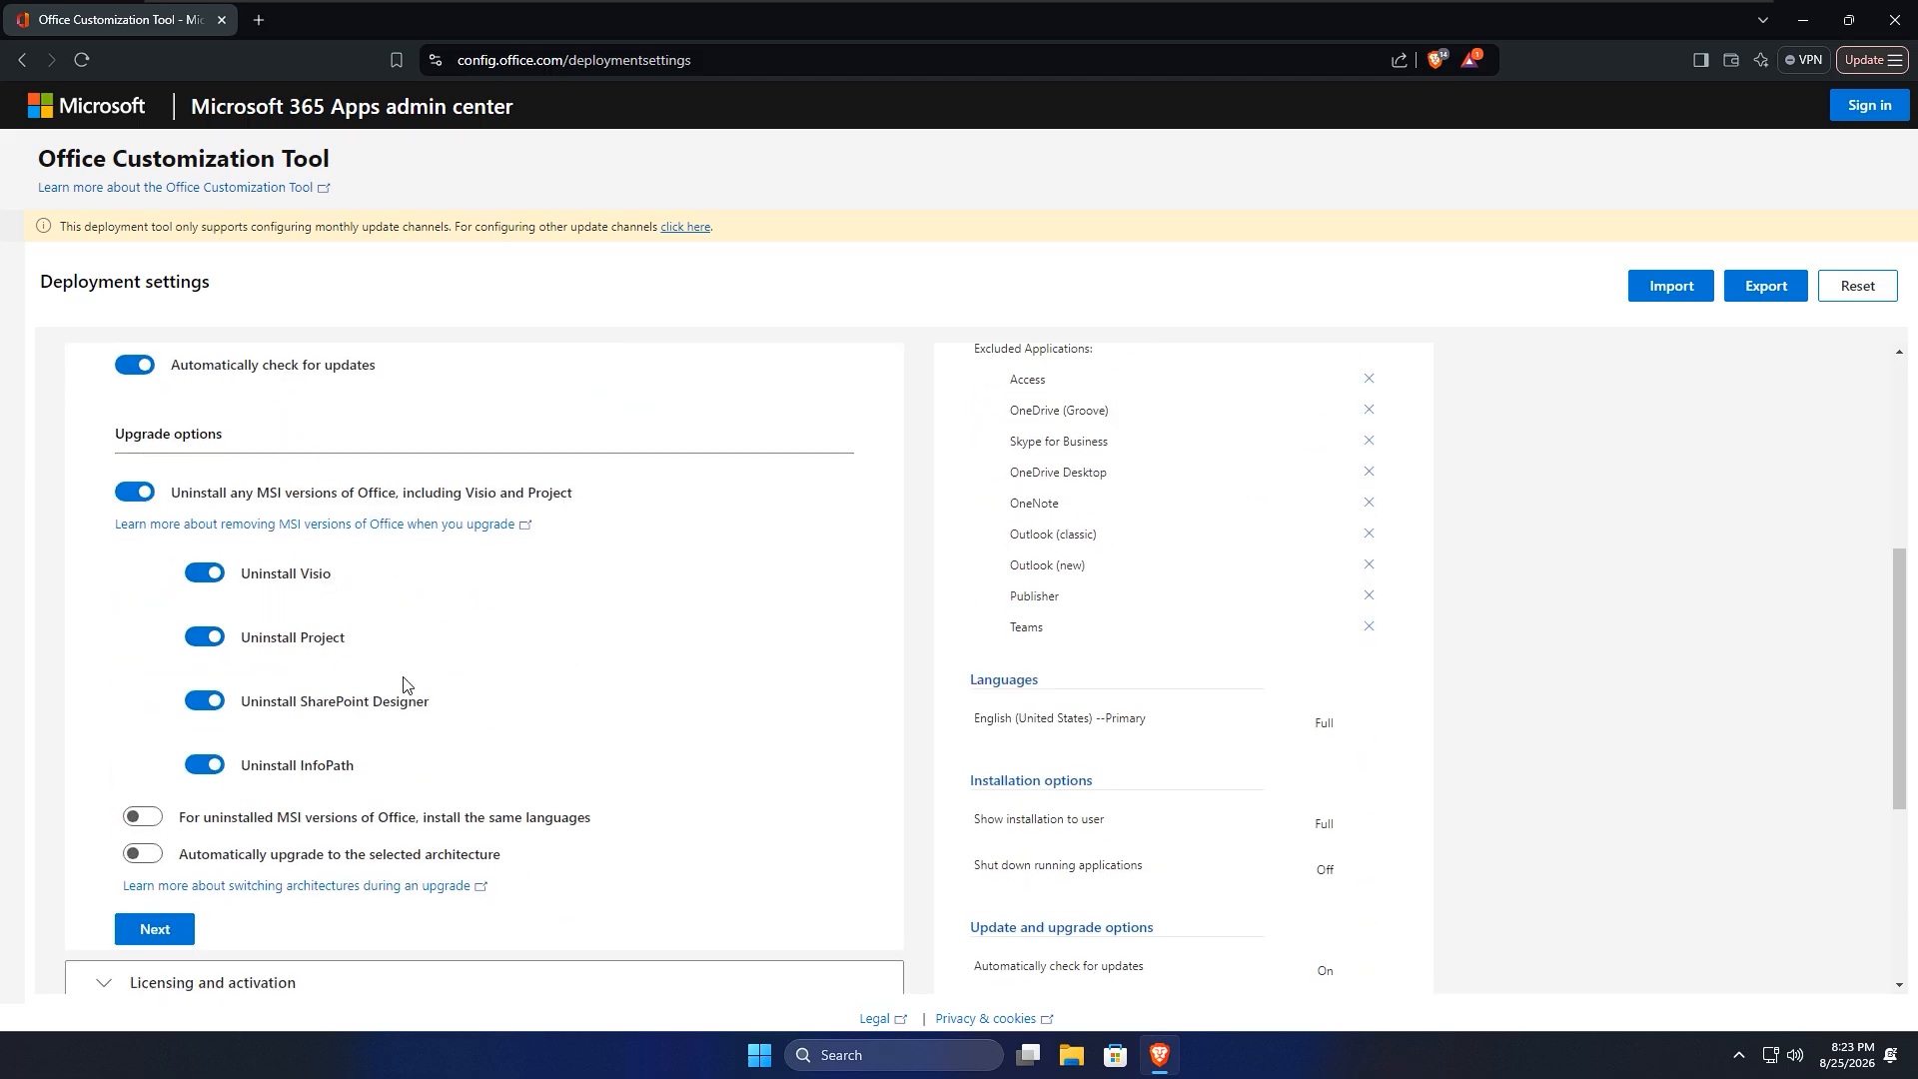
scroll(407, 685, down, 1)
click(153, 839)
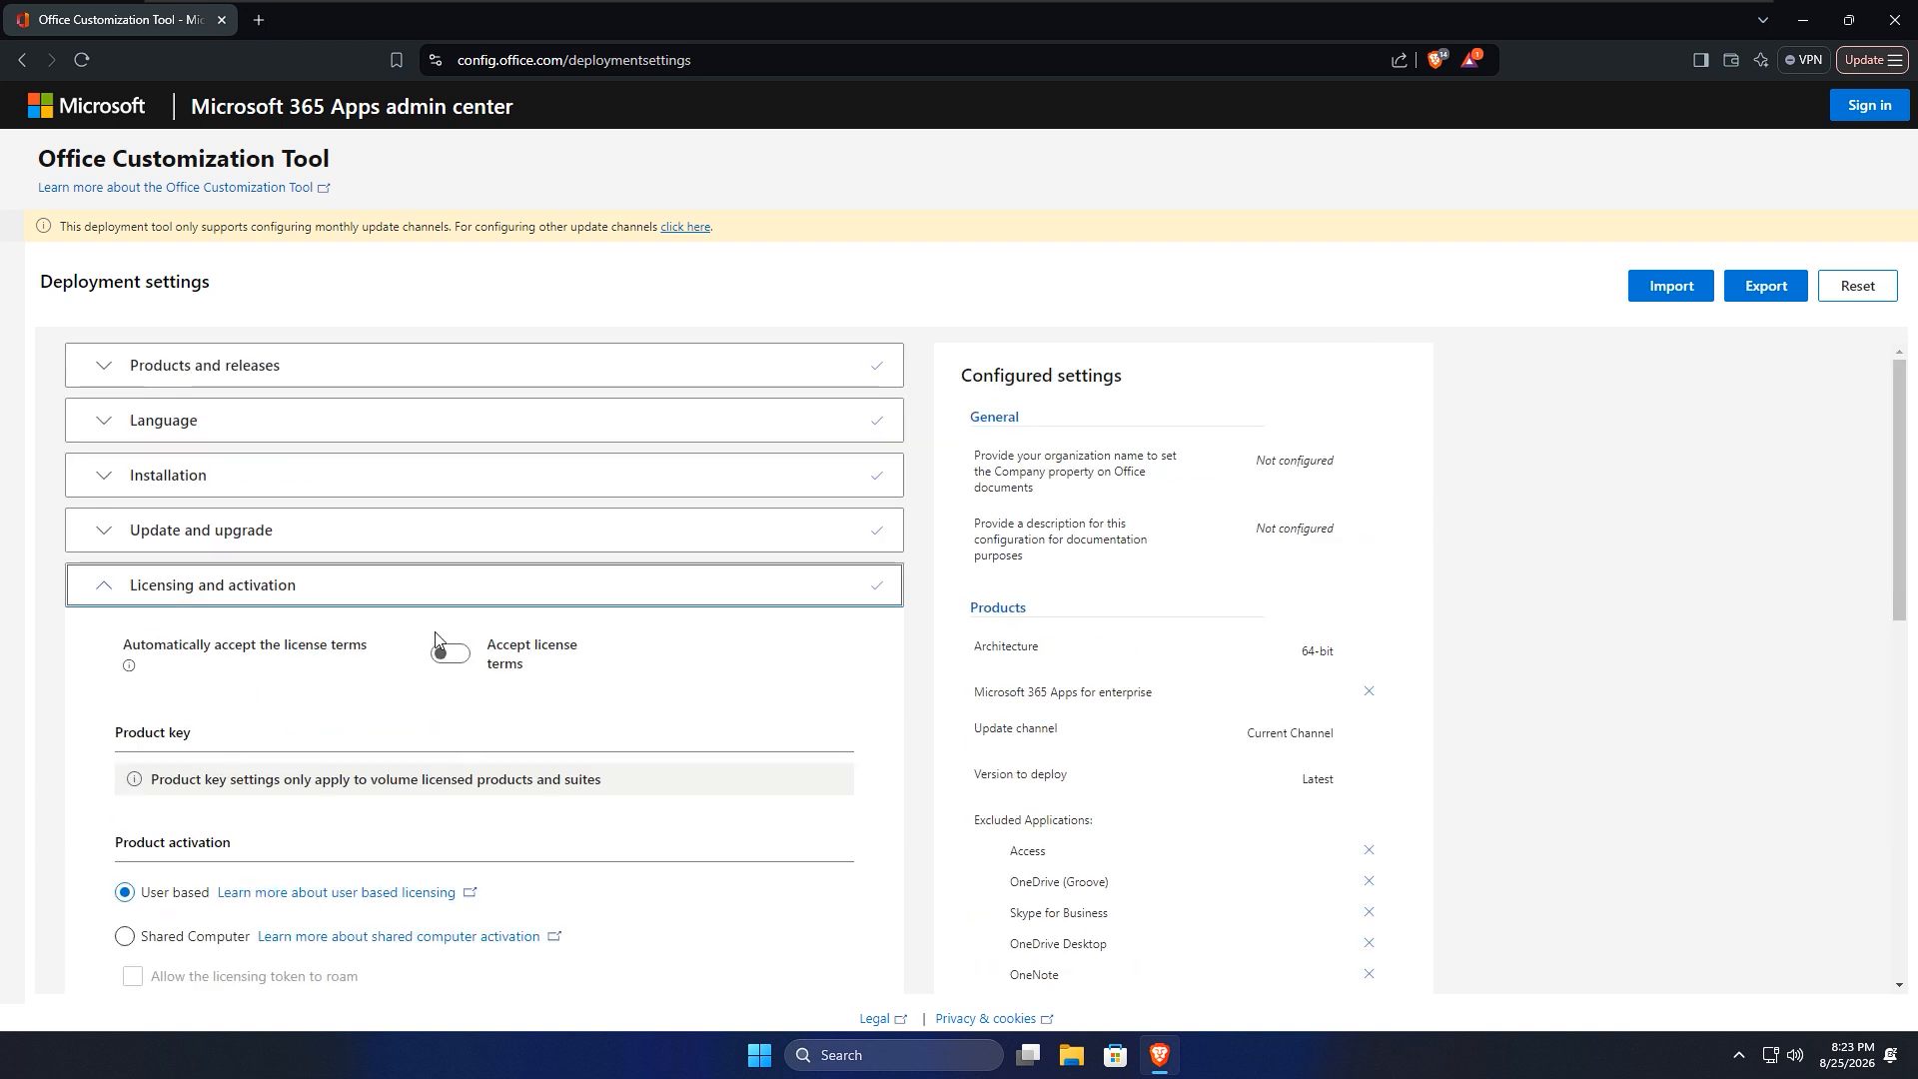
Step: Accept the default licensing, general and application preference settings, and finish the deployment configuration
scroll(435, 639, down, 2)
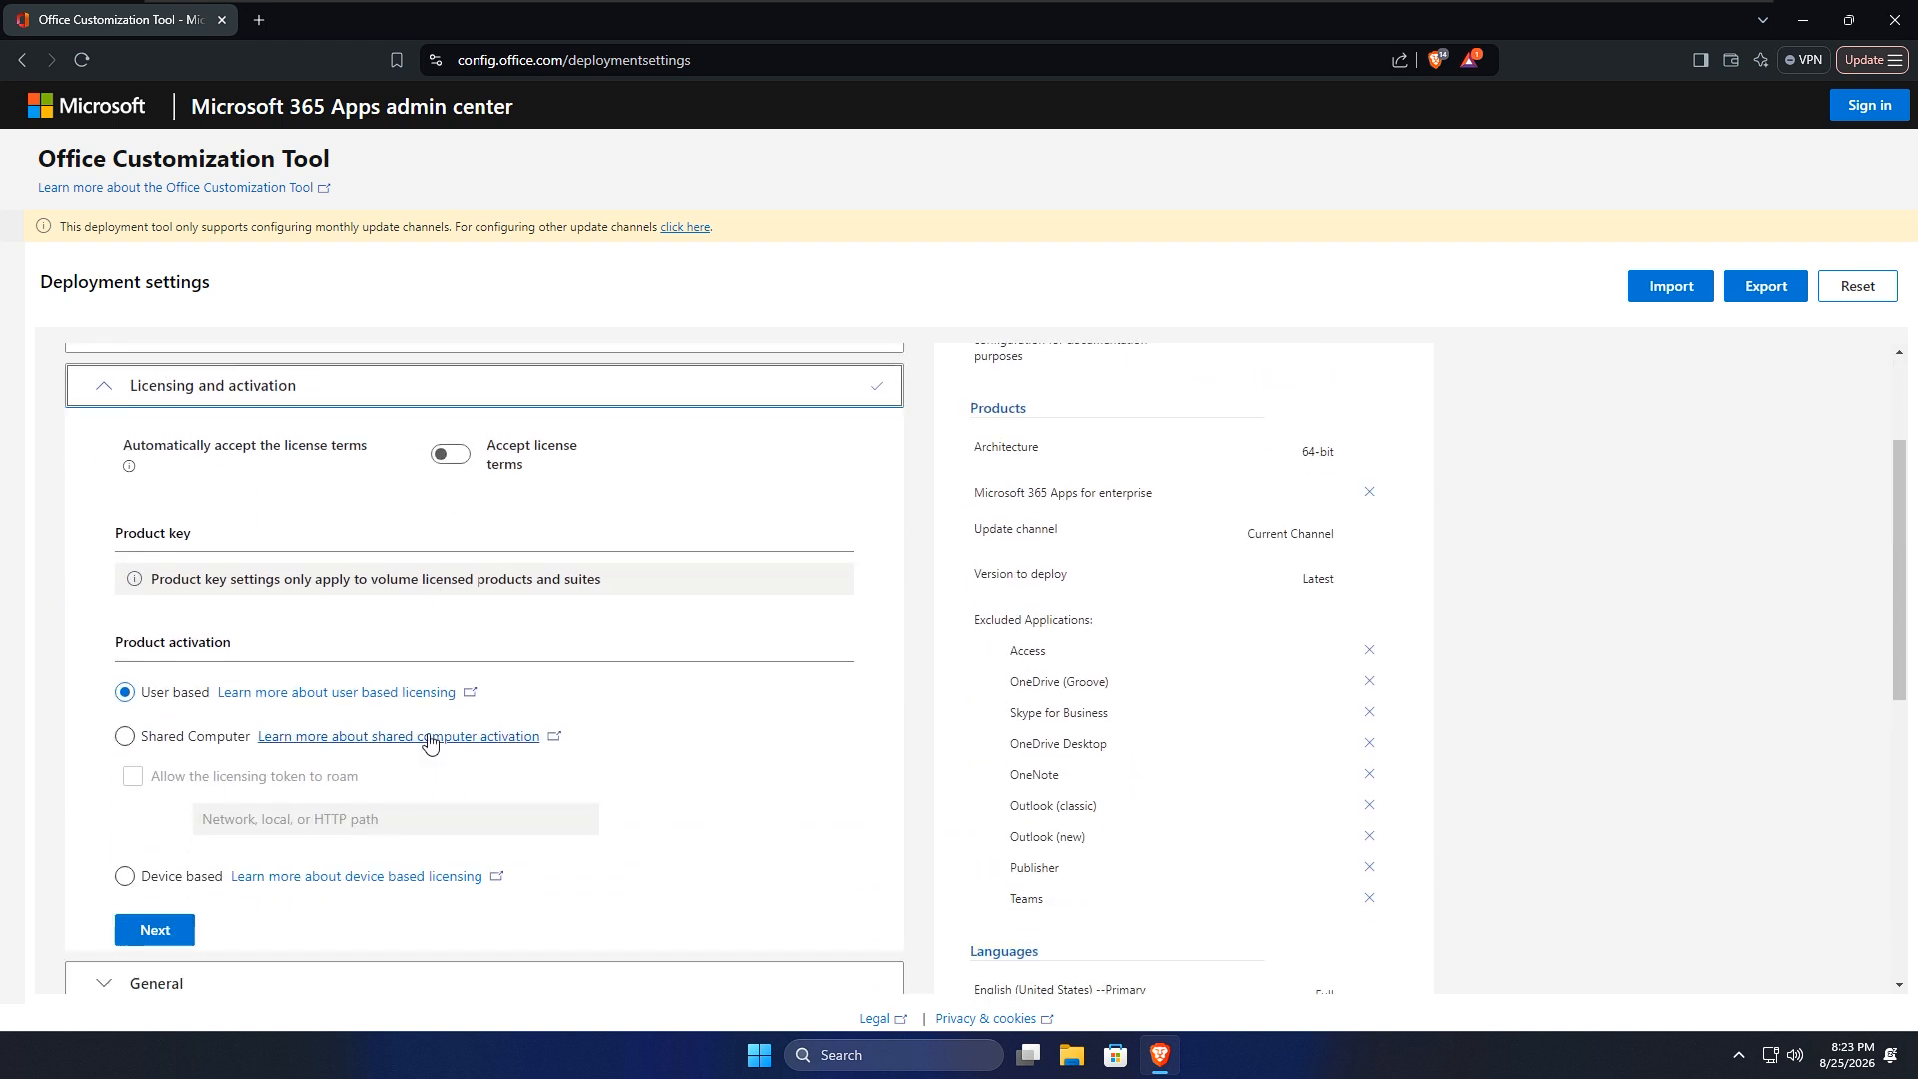
scroll(428, 737, down, 2)
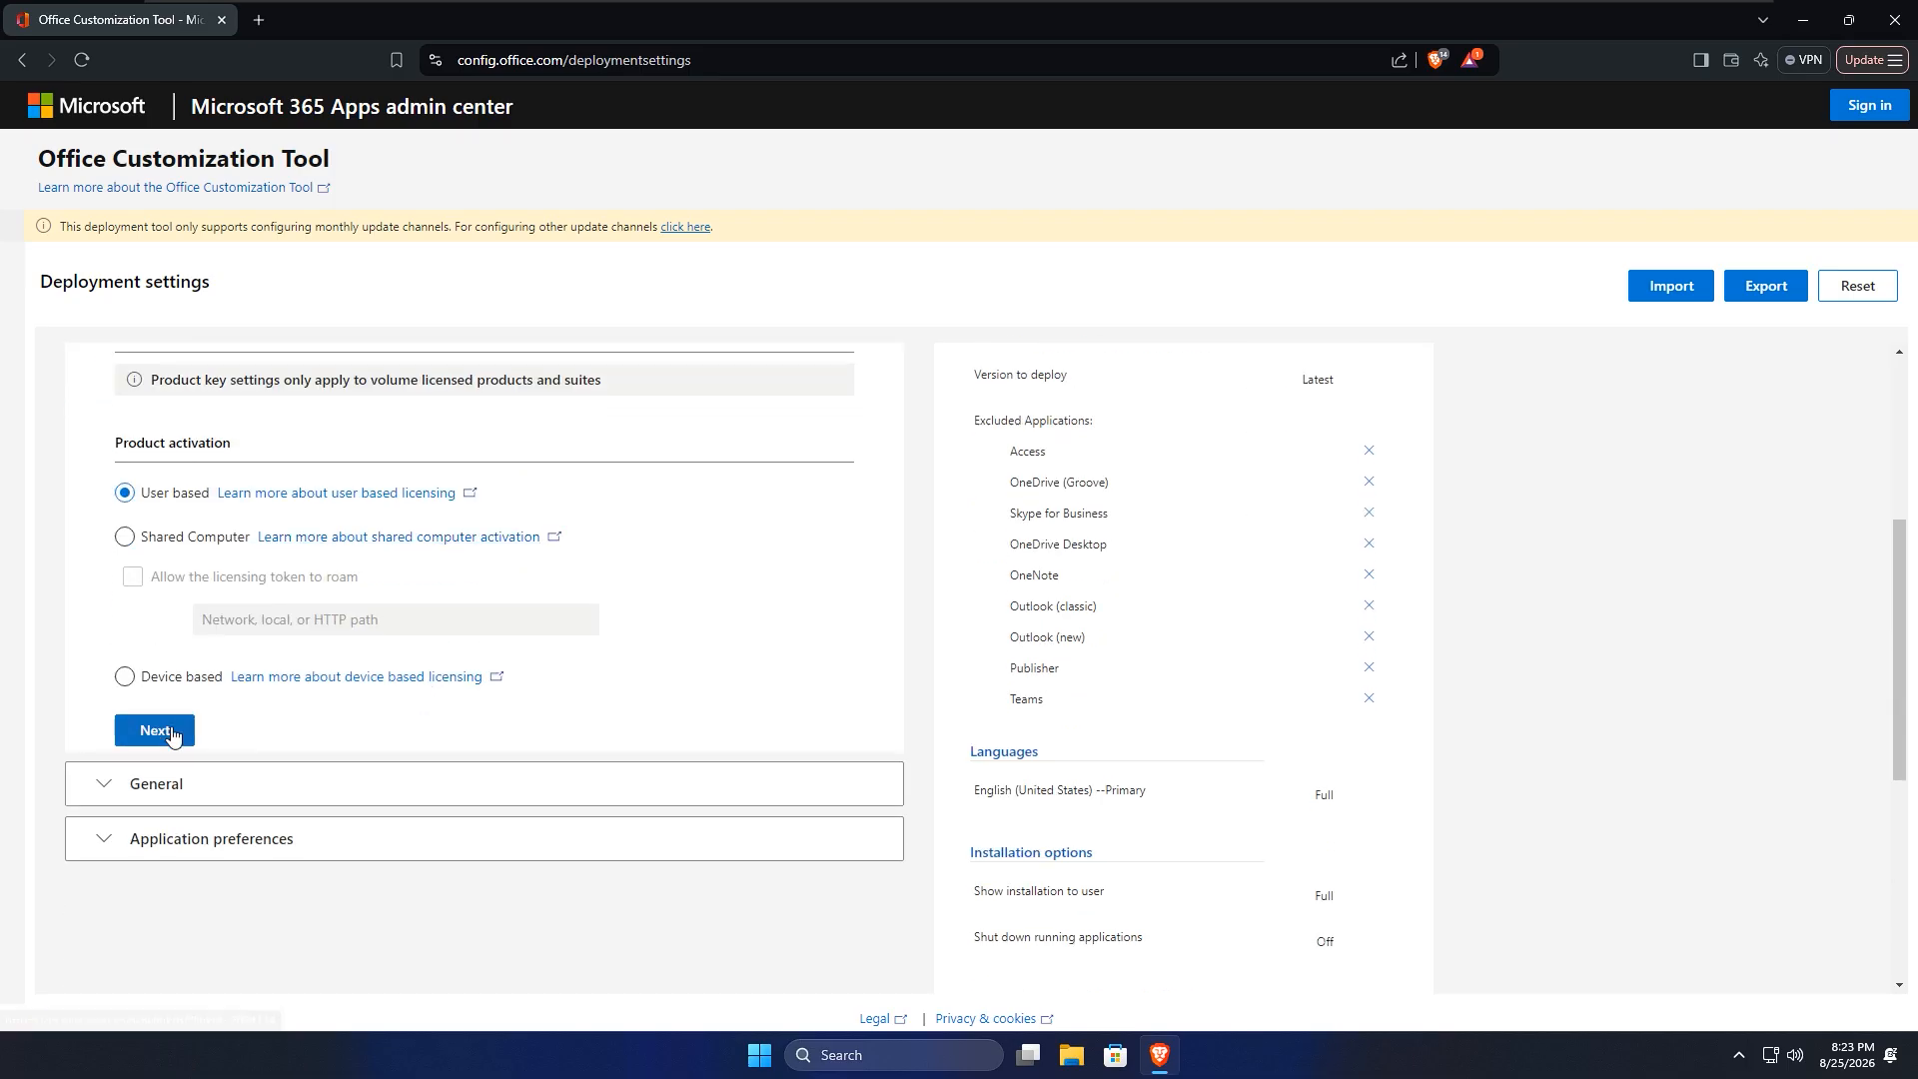
click(165, 730)
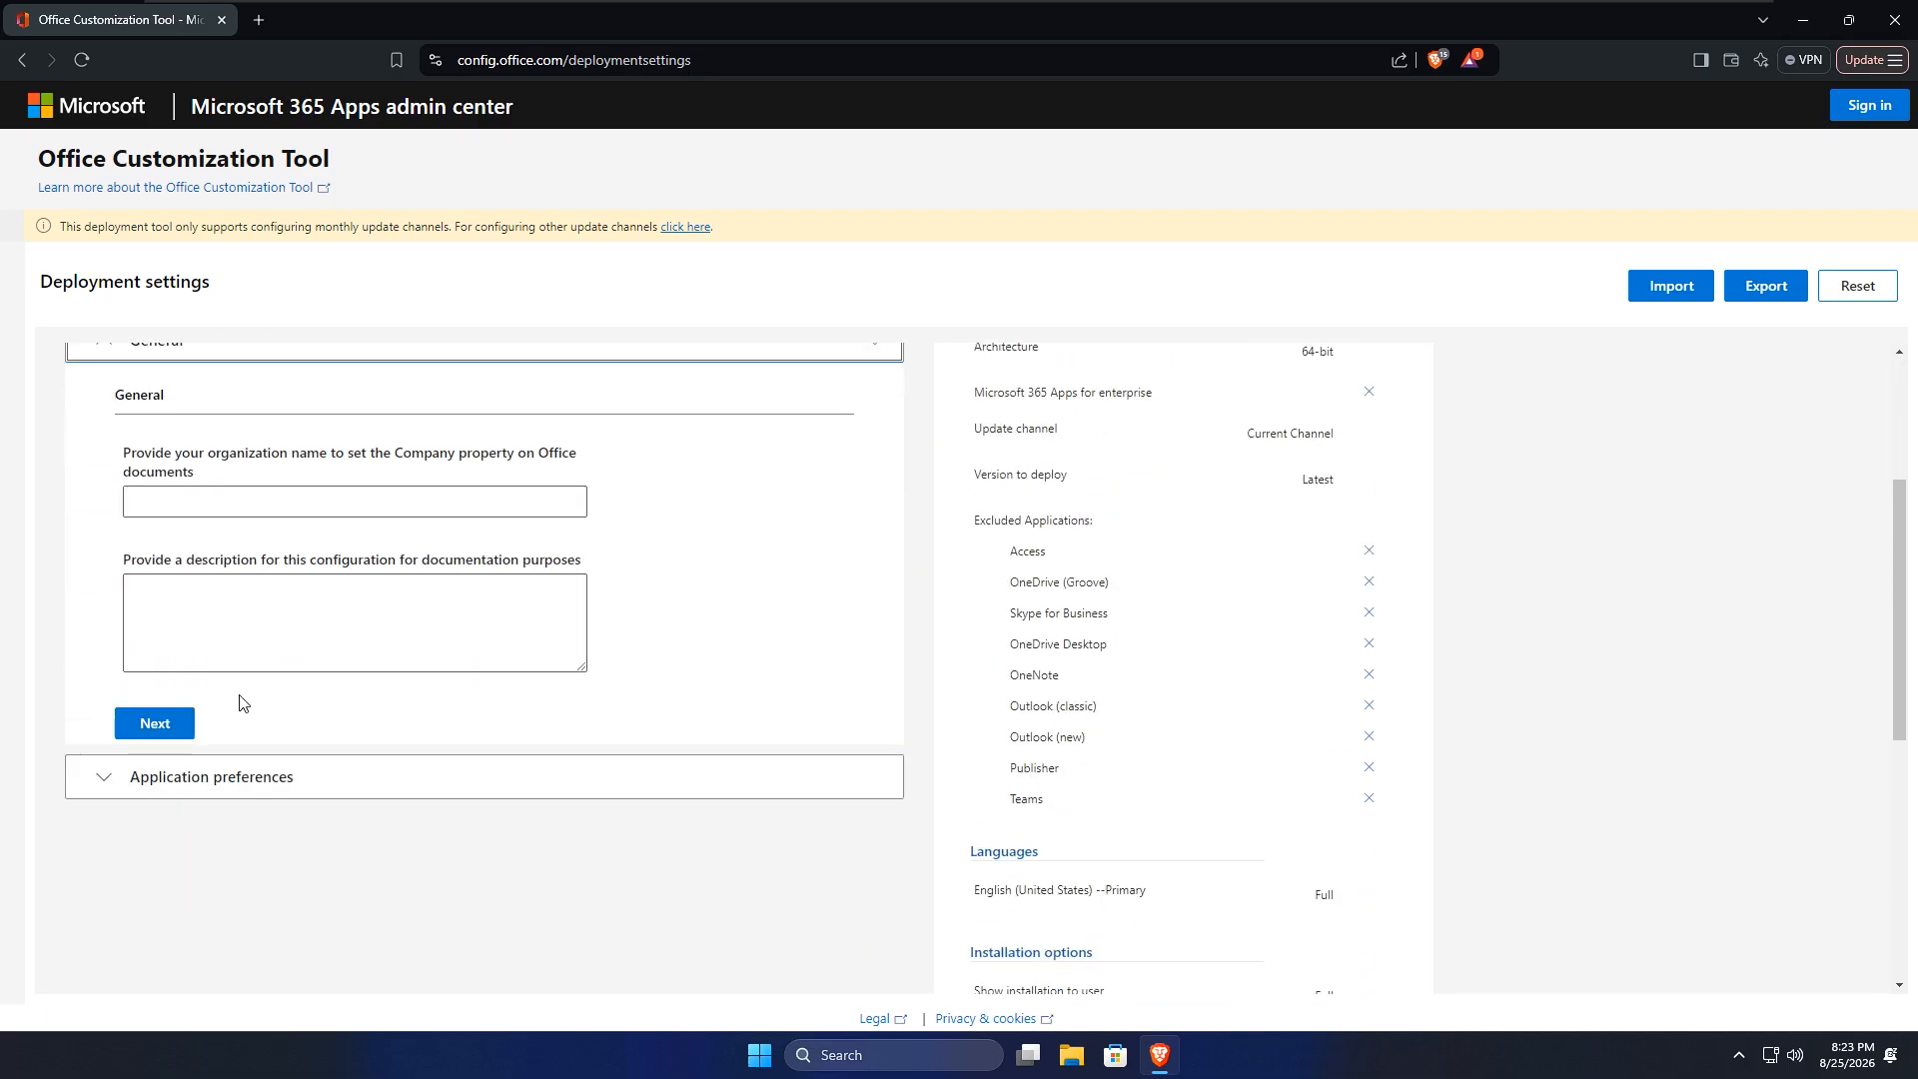
click(172, 726)
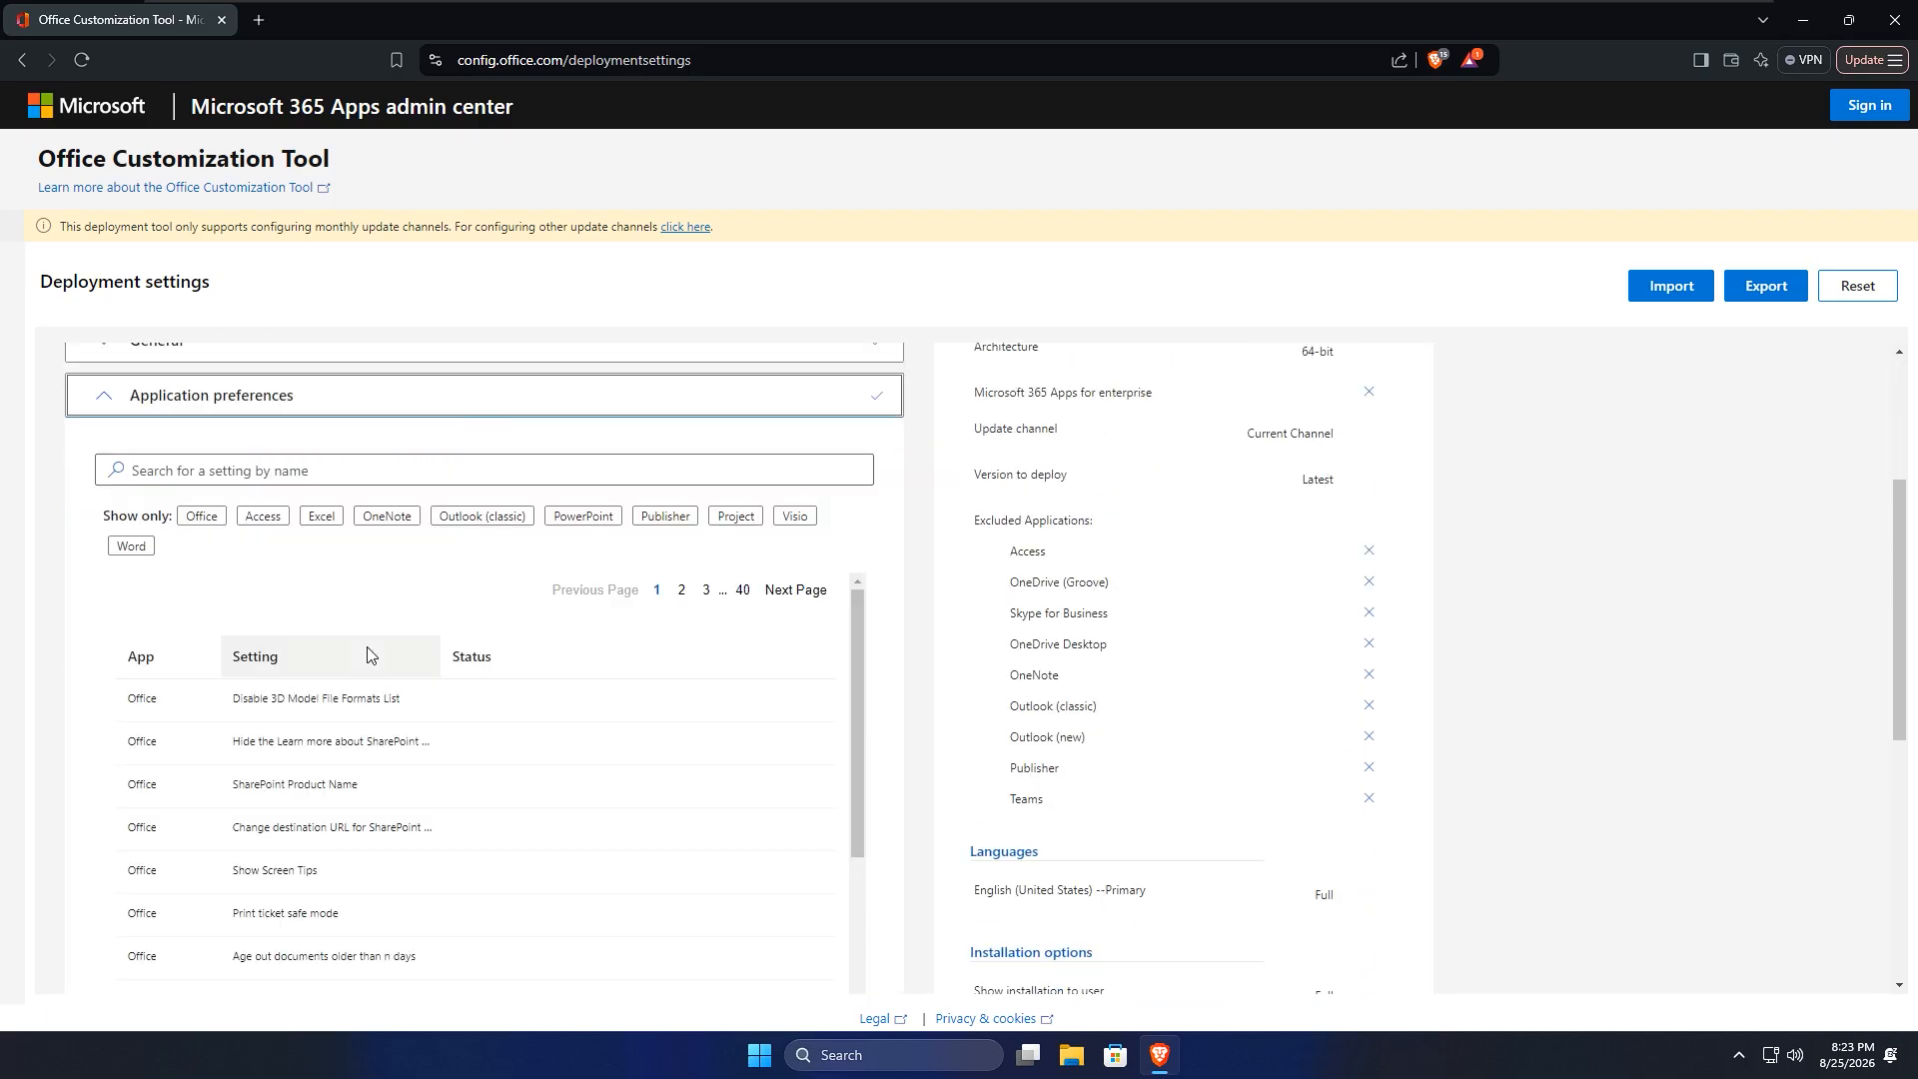
scroll(366, 655, down, 10)
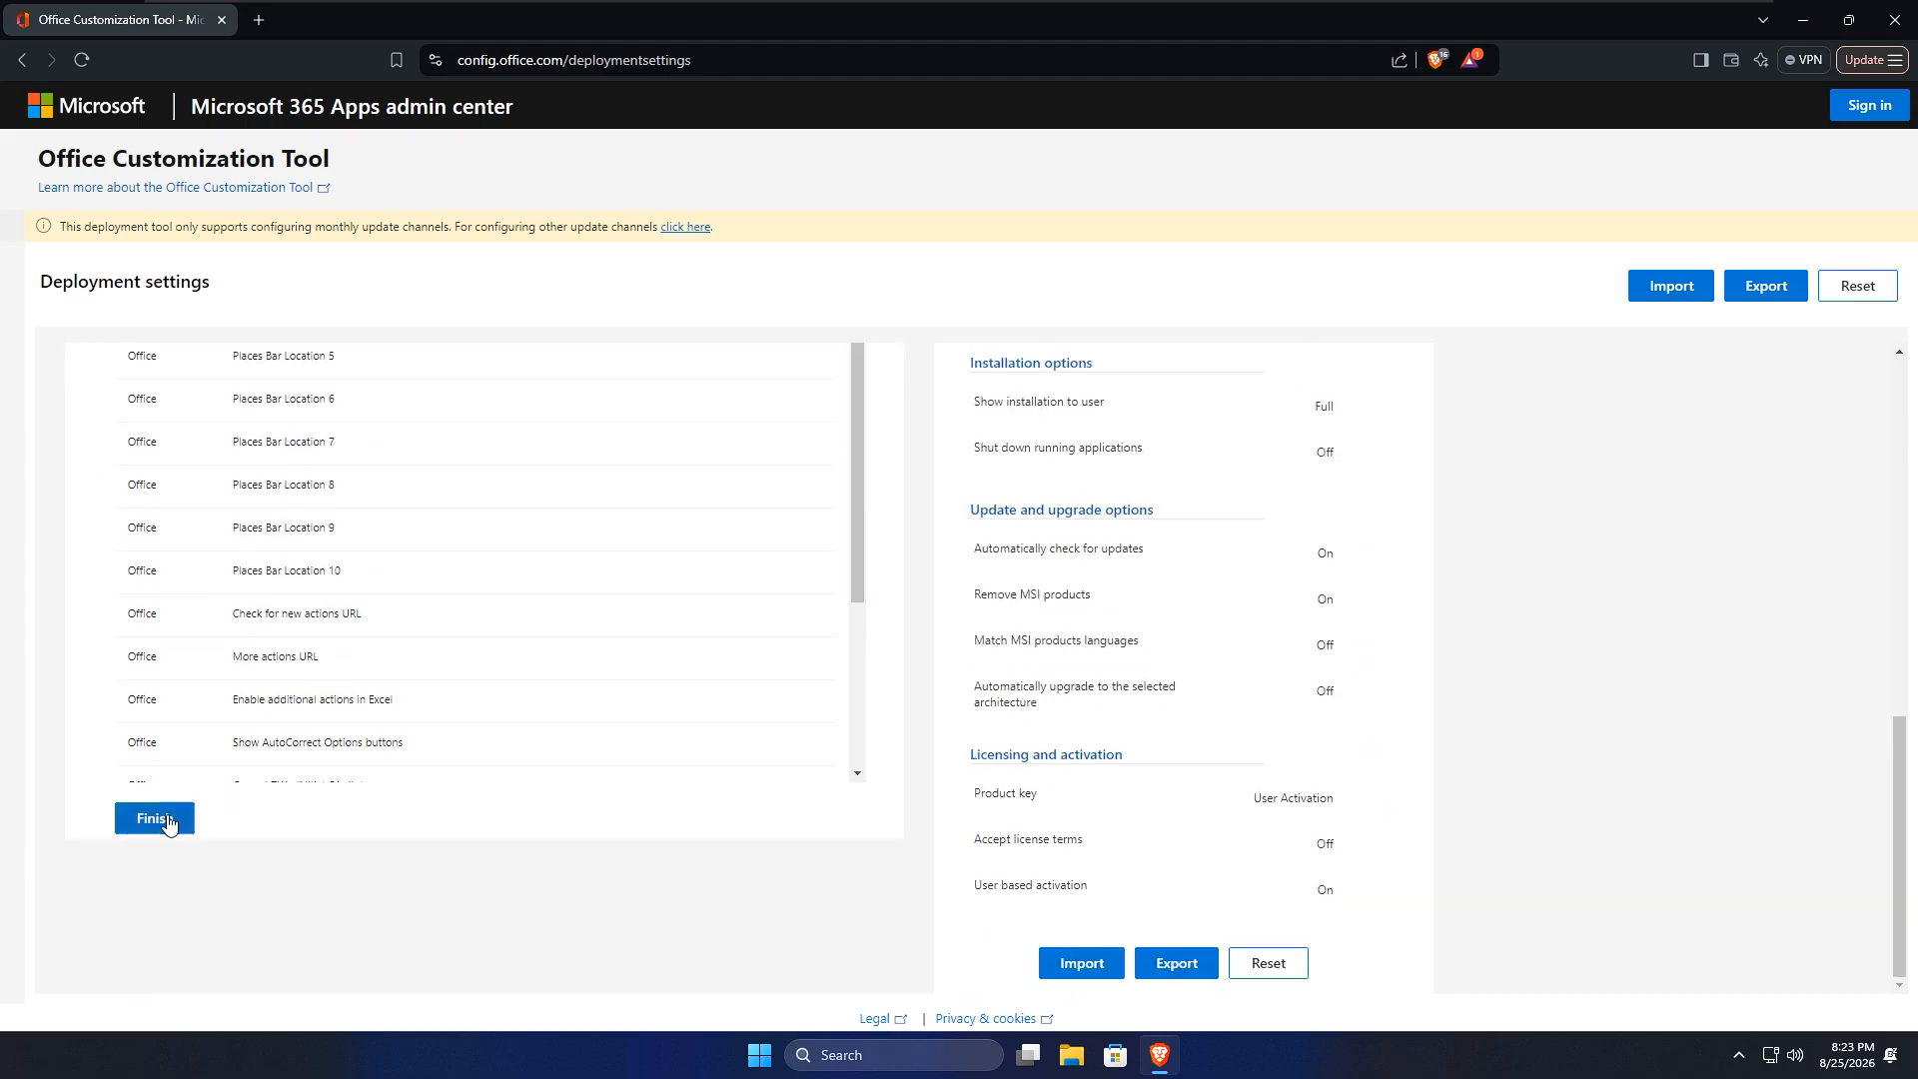
click(162, 818)
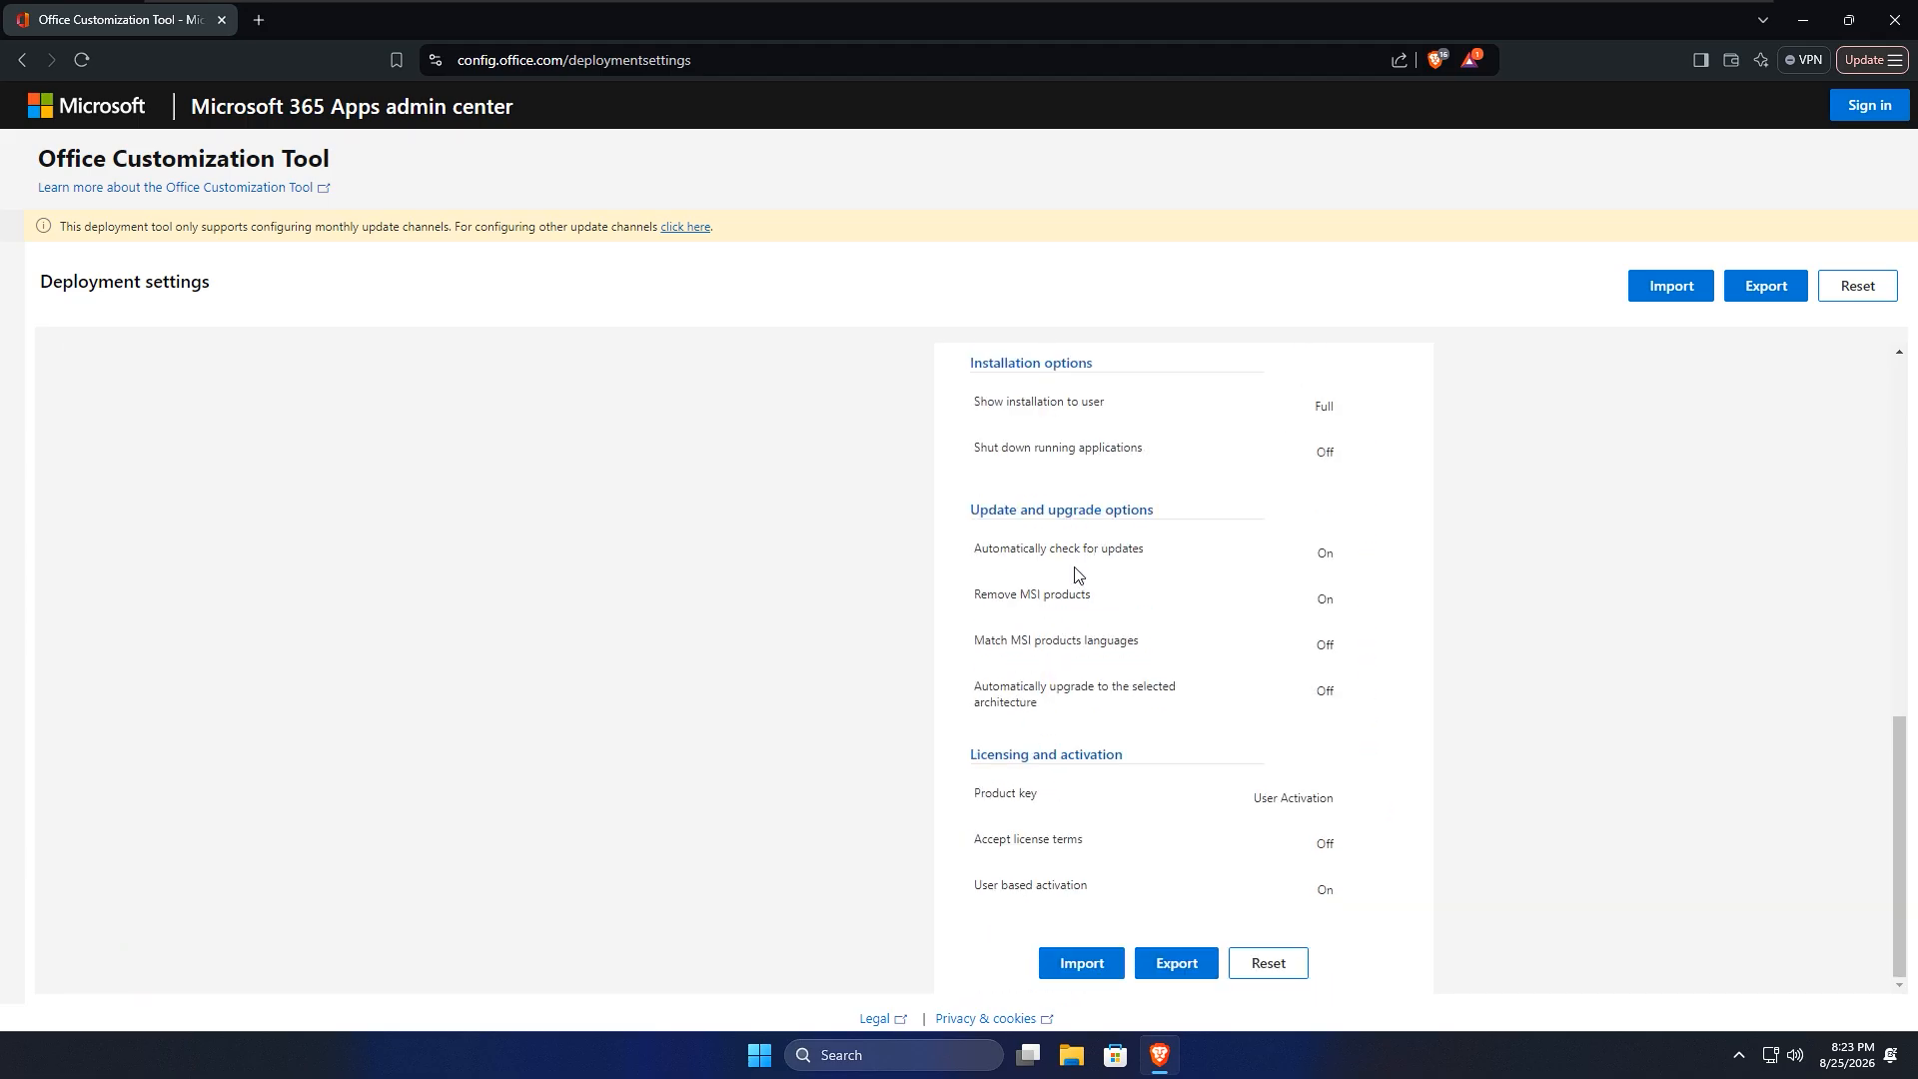
Step: Start exporting the deployment configuration, with Office Open XML formats as the default file format
click(1788, 290)
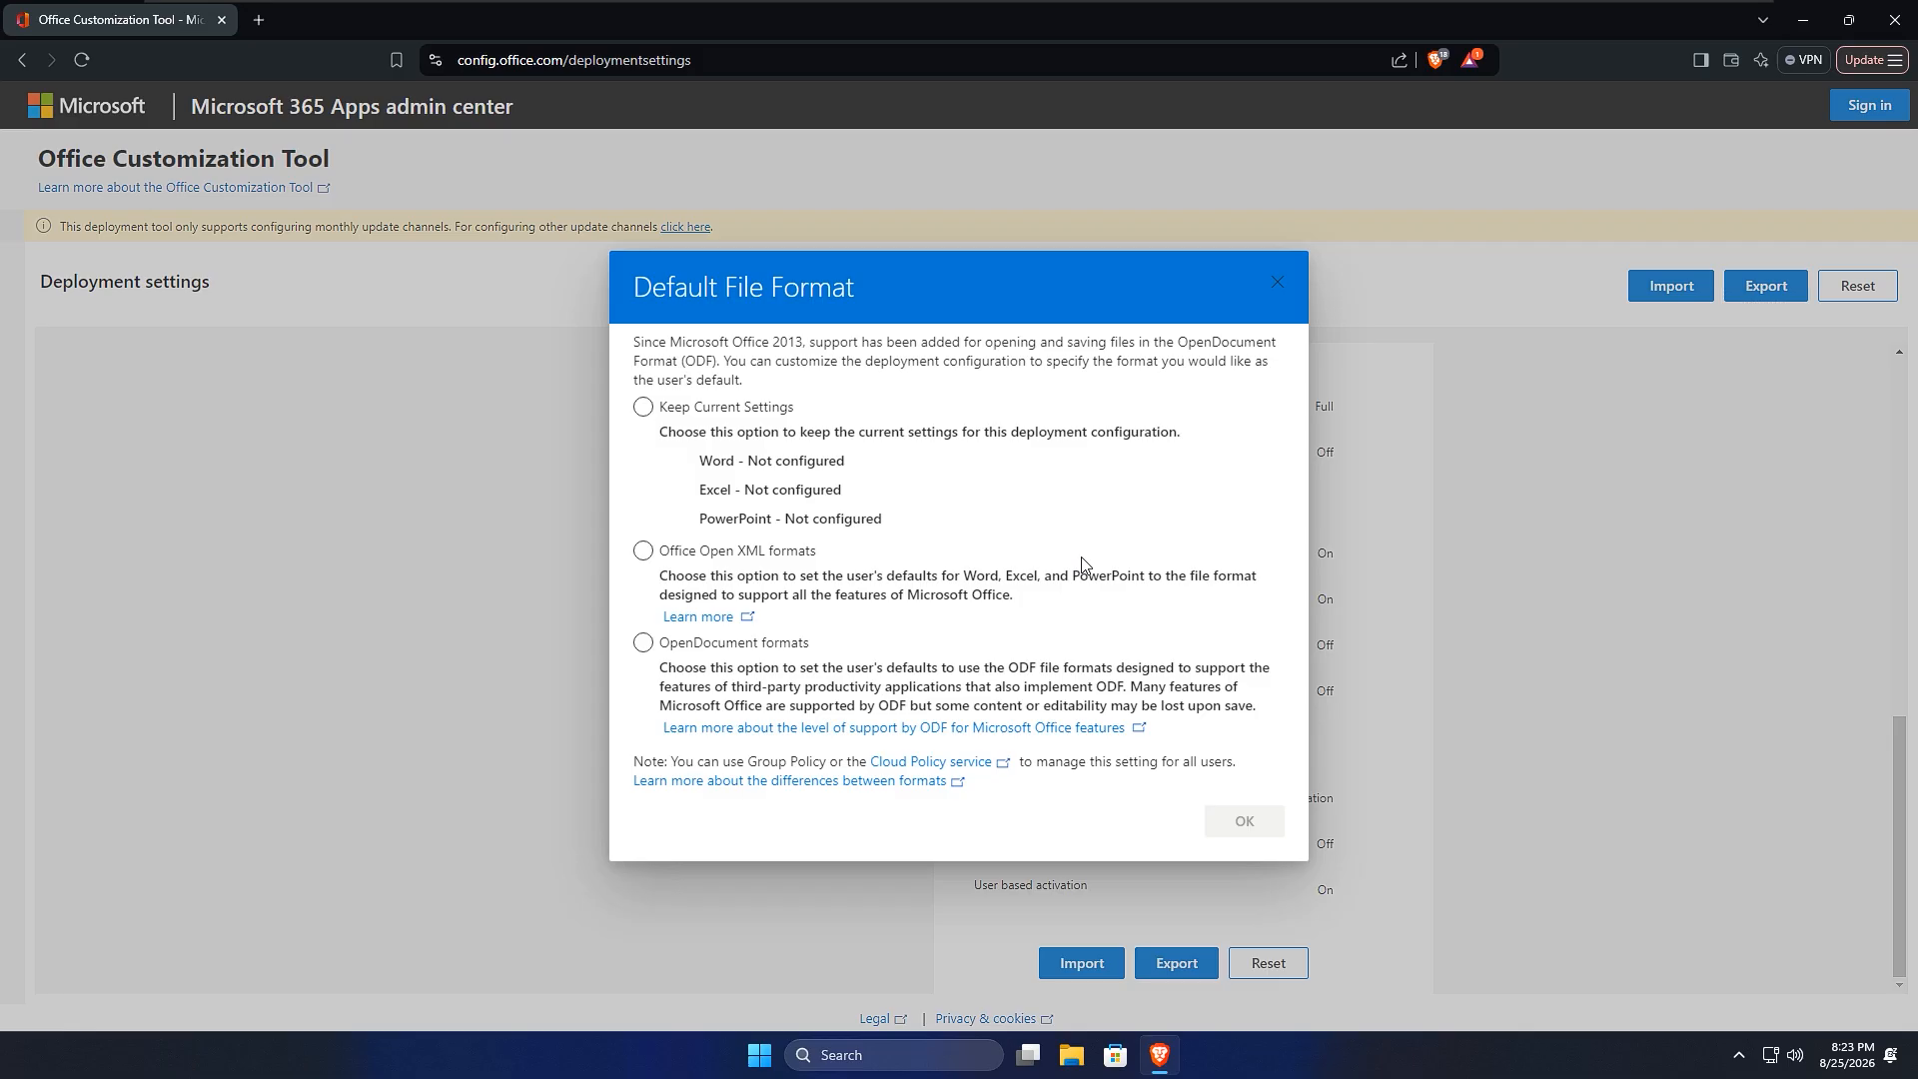
click(642, 551)
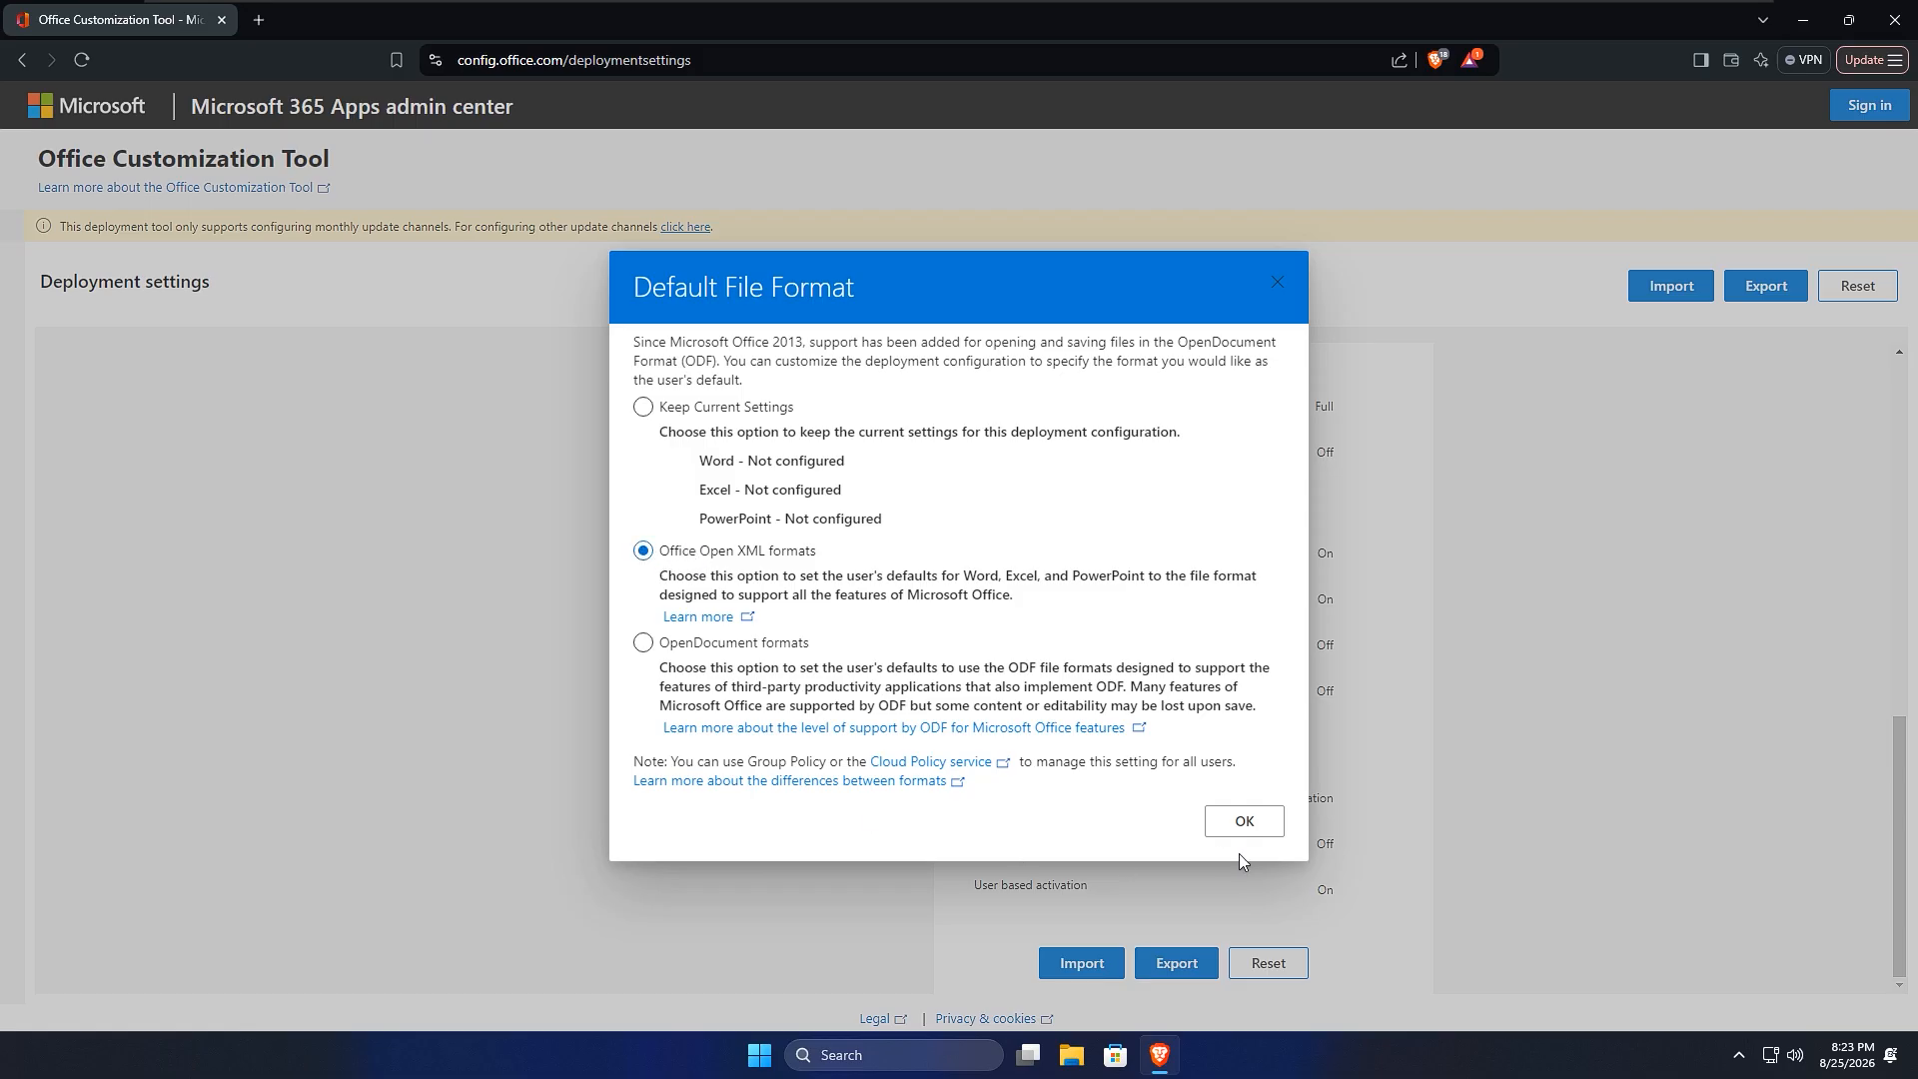
click(1245, 825)
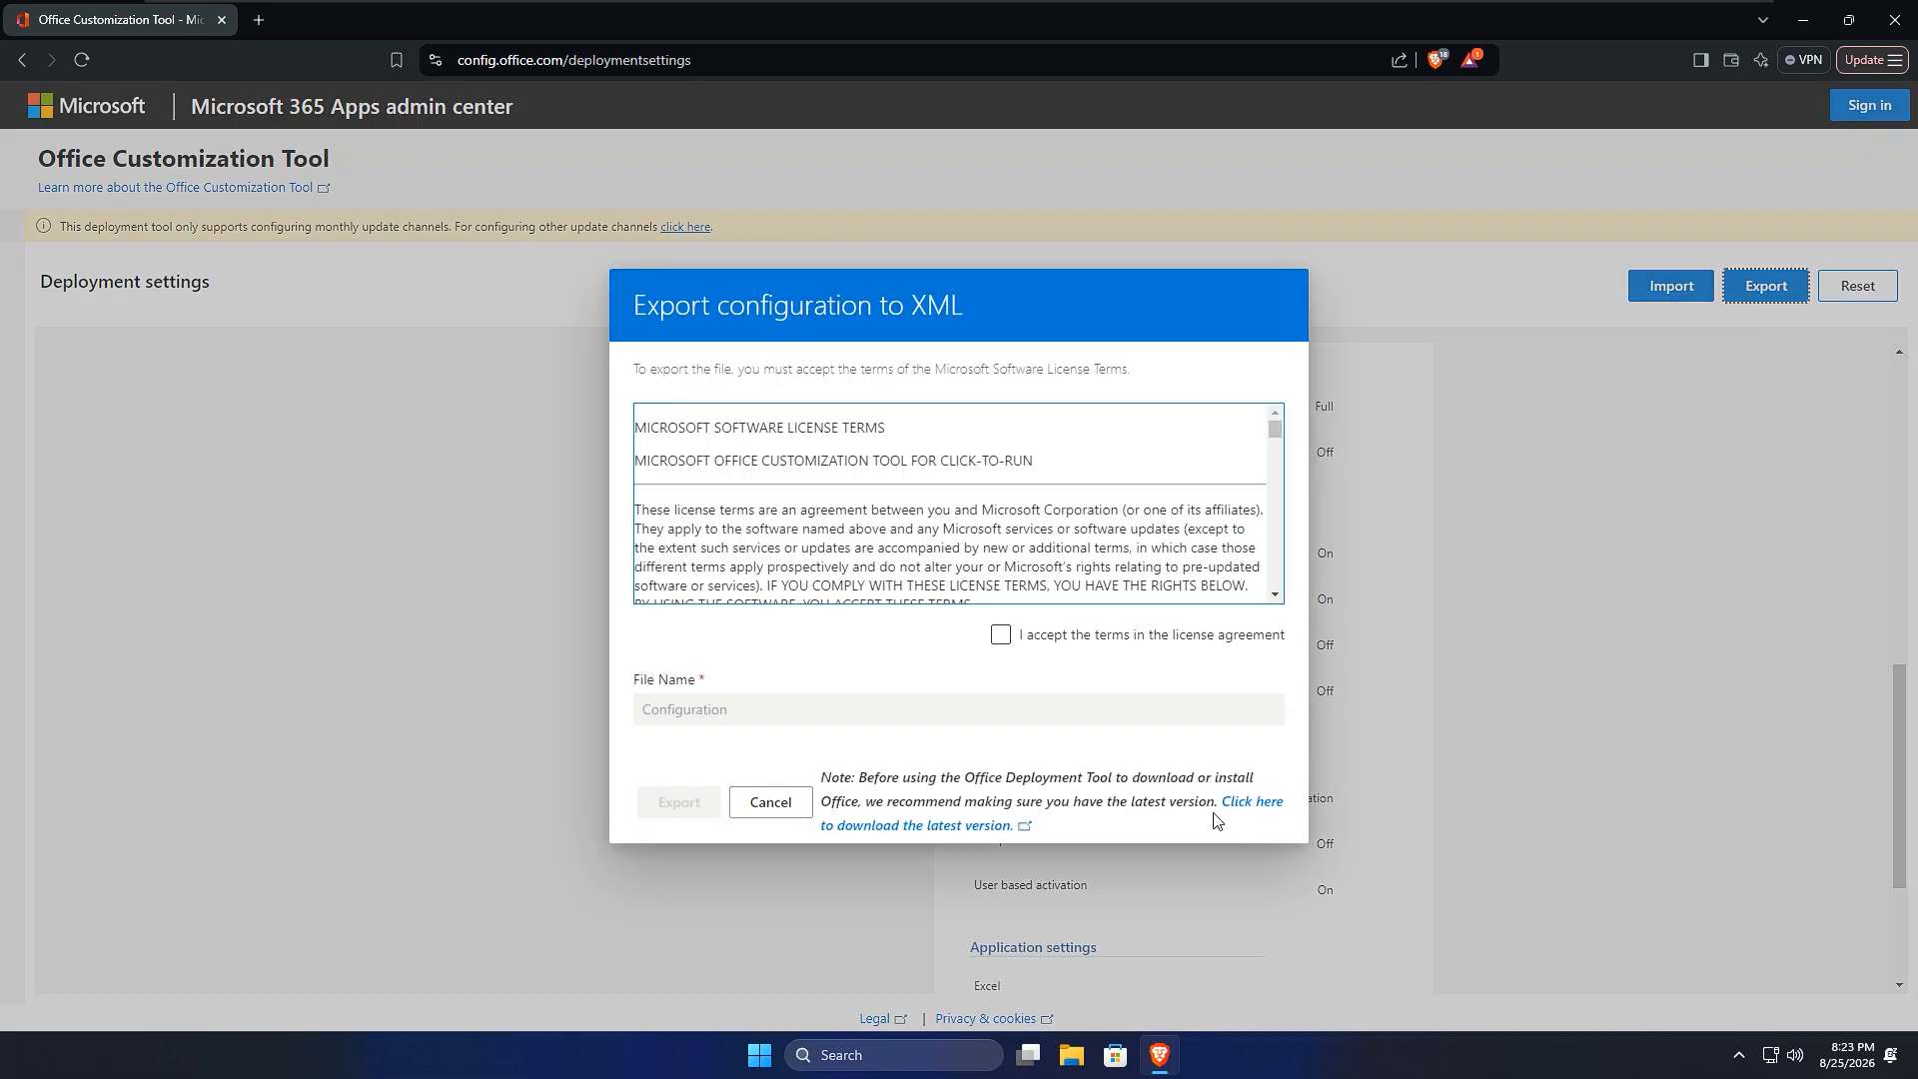
Step: Accept the license agreement terms and export the configuration as an XML file named Configuration to the Downloads folder
click(1002, 636)
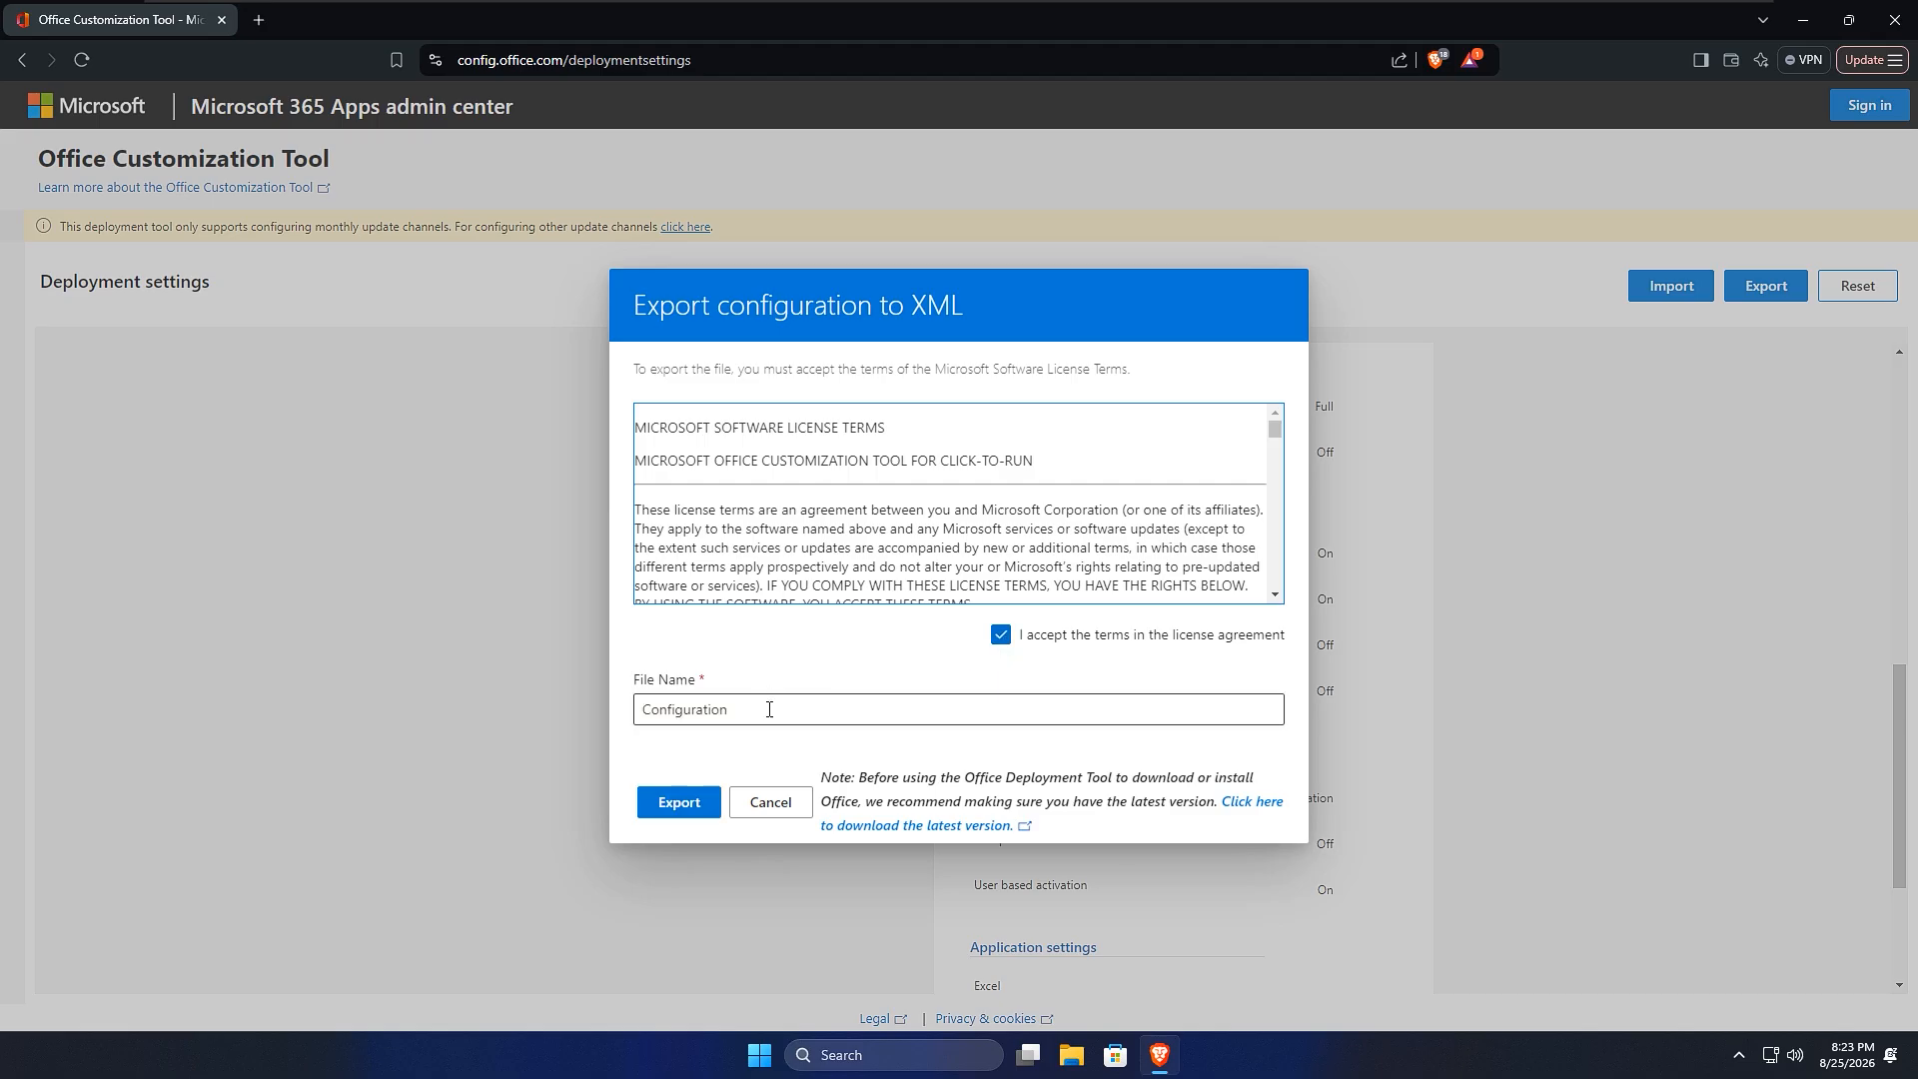
click(678, 813)
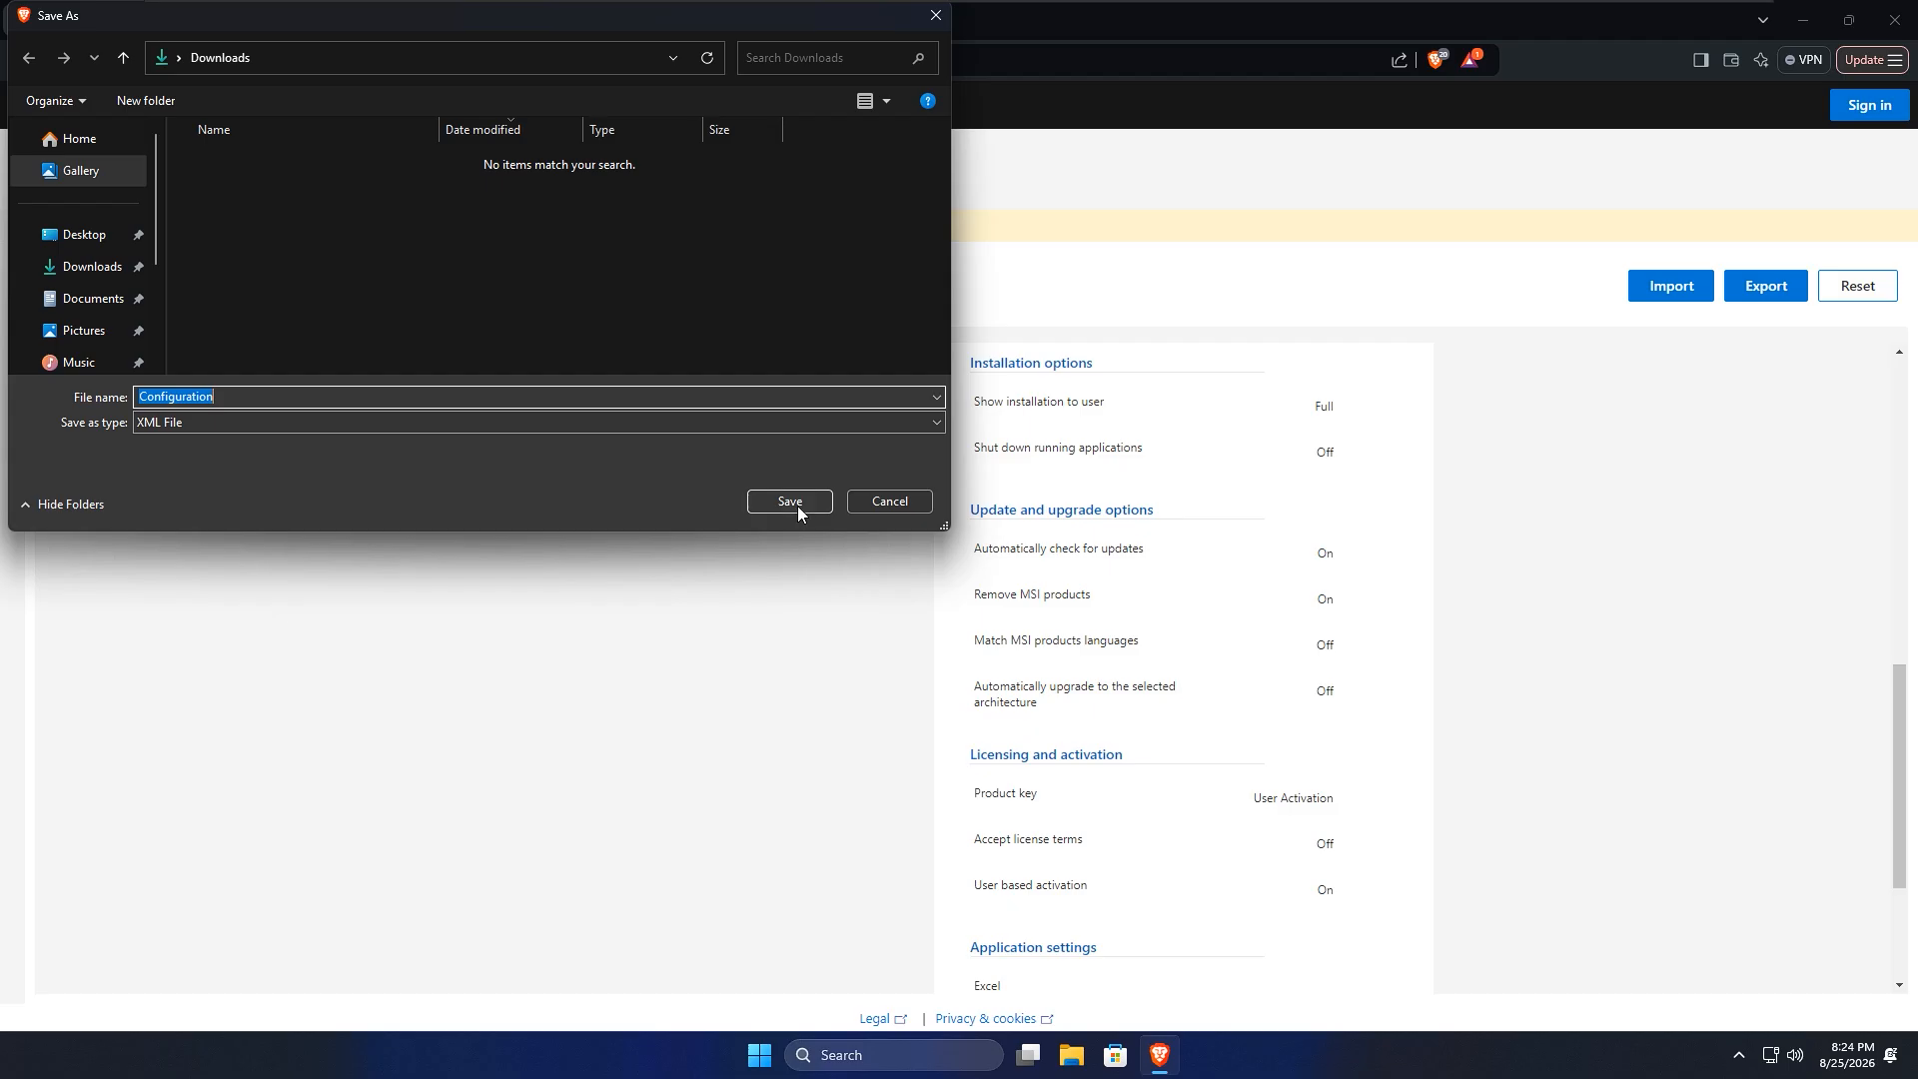
click(797, 507)
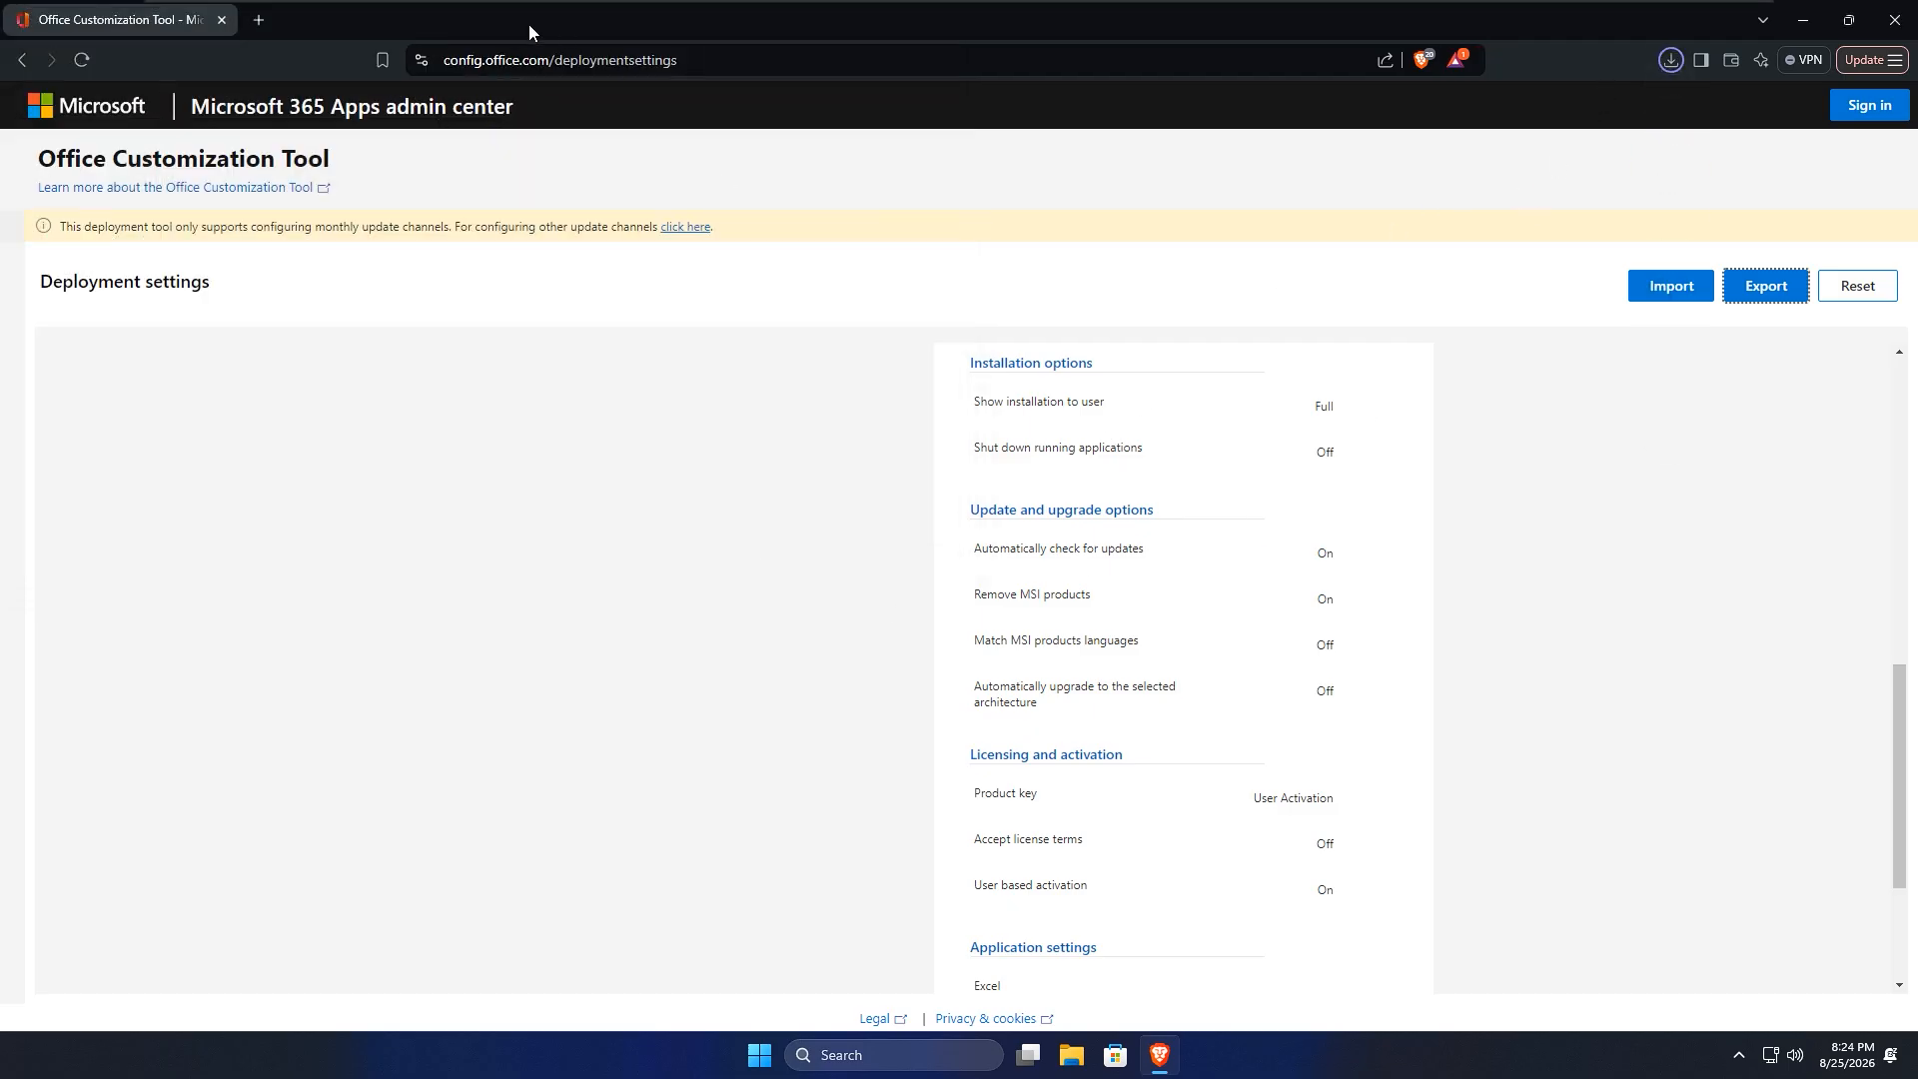
Step: Search the web for "office setup download" in a new browser tab
click(259, 20)
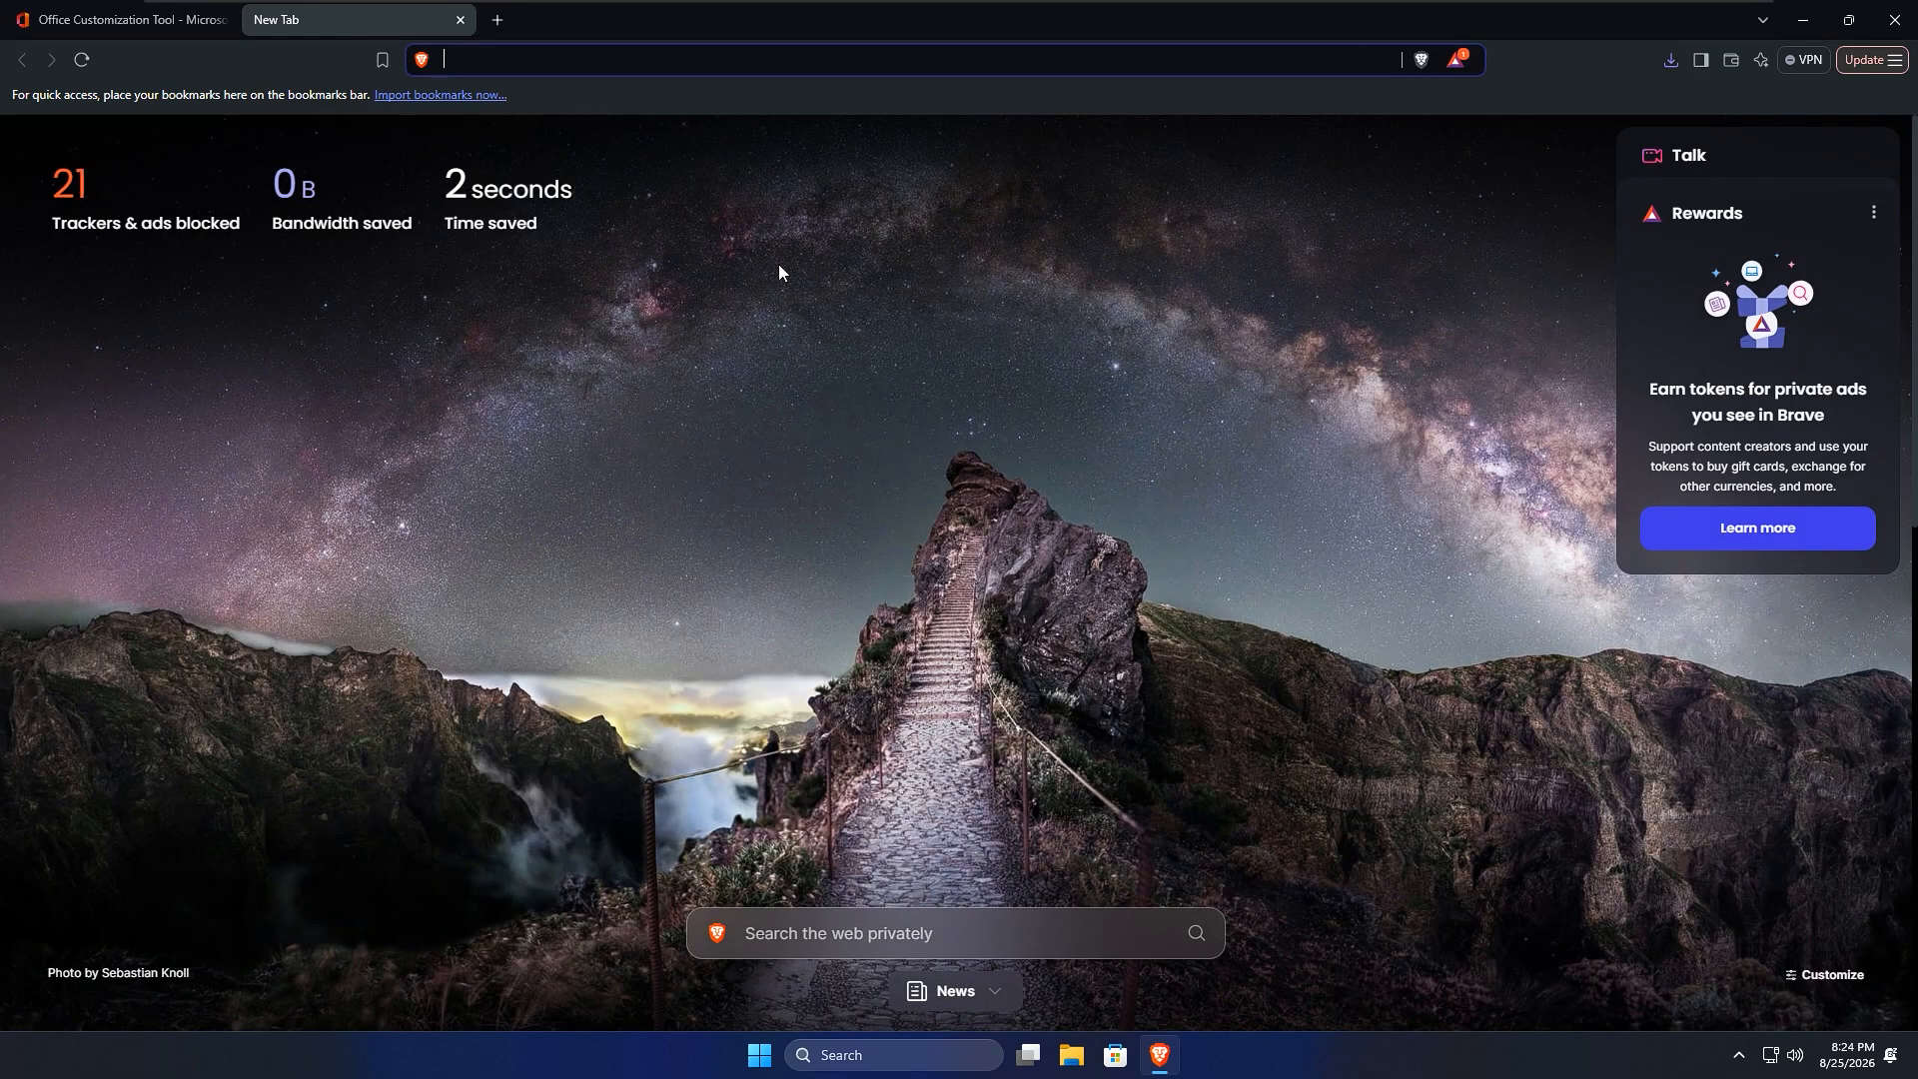
text(office)
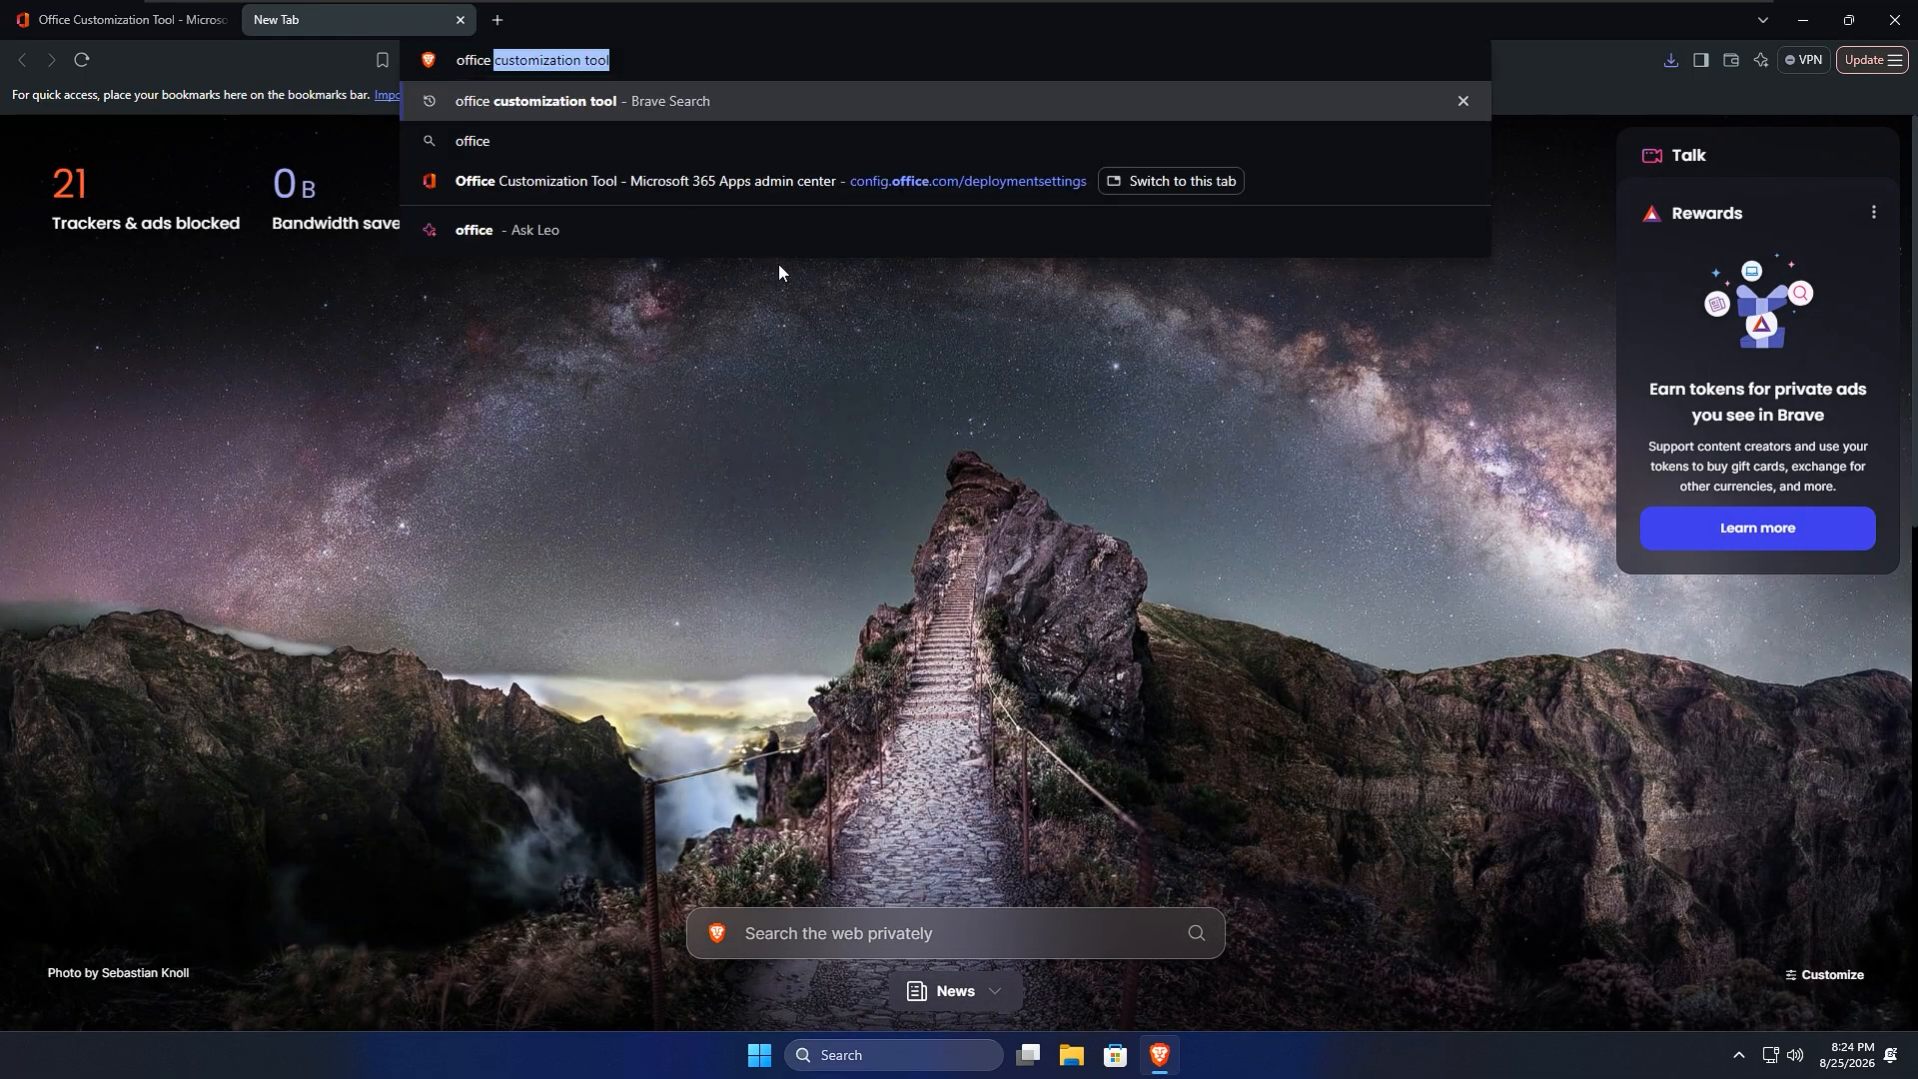
text( setup dow)
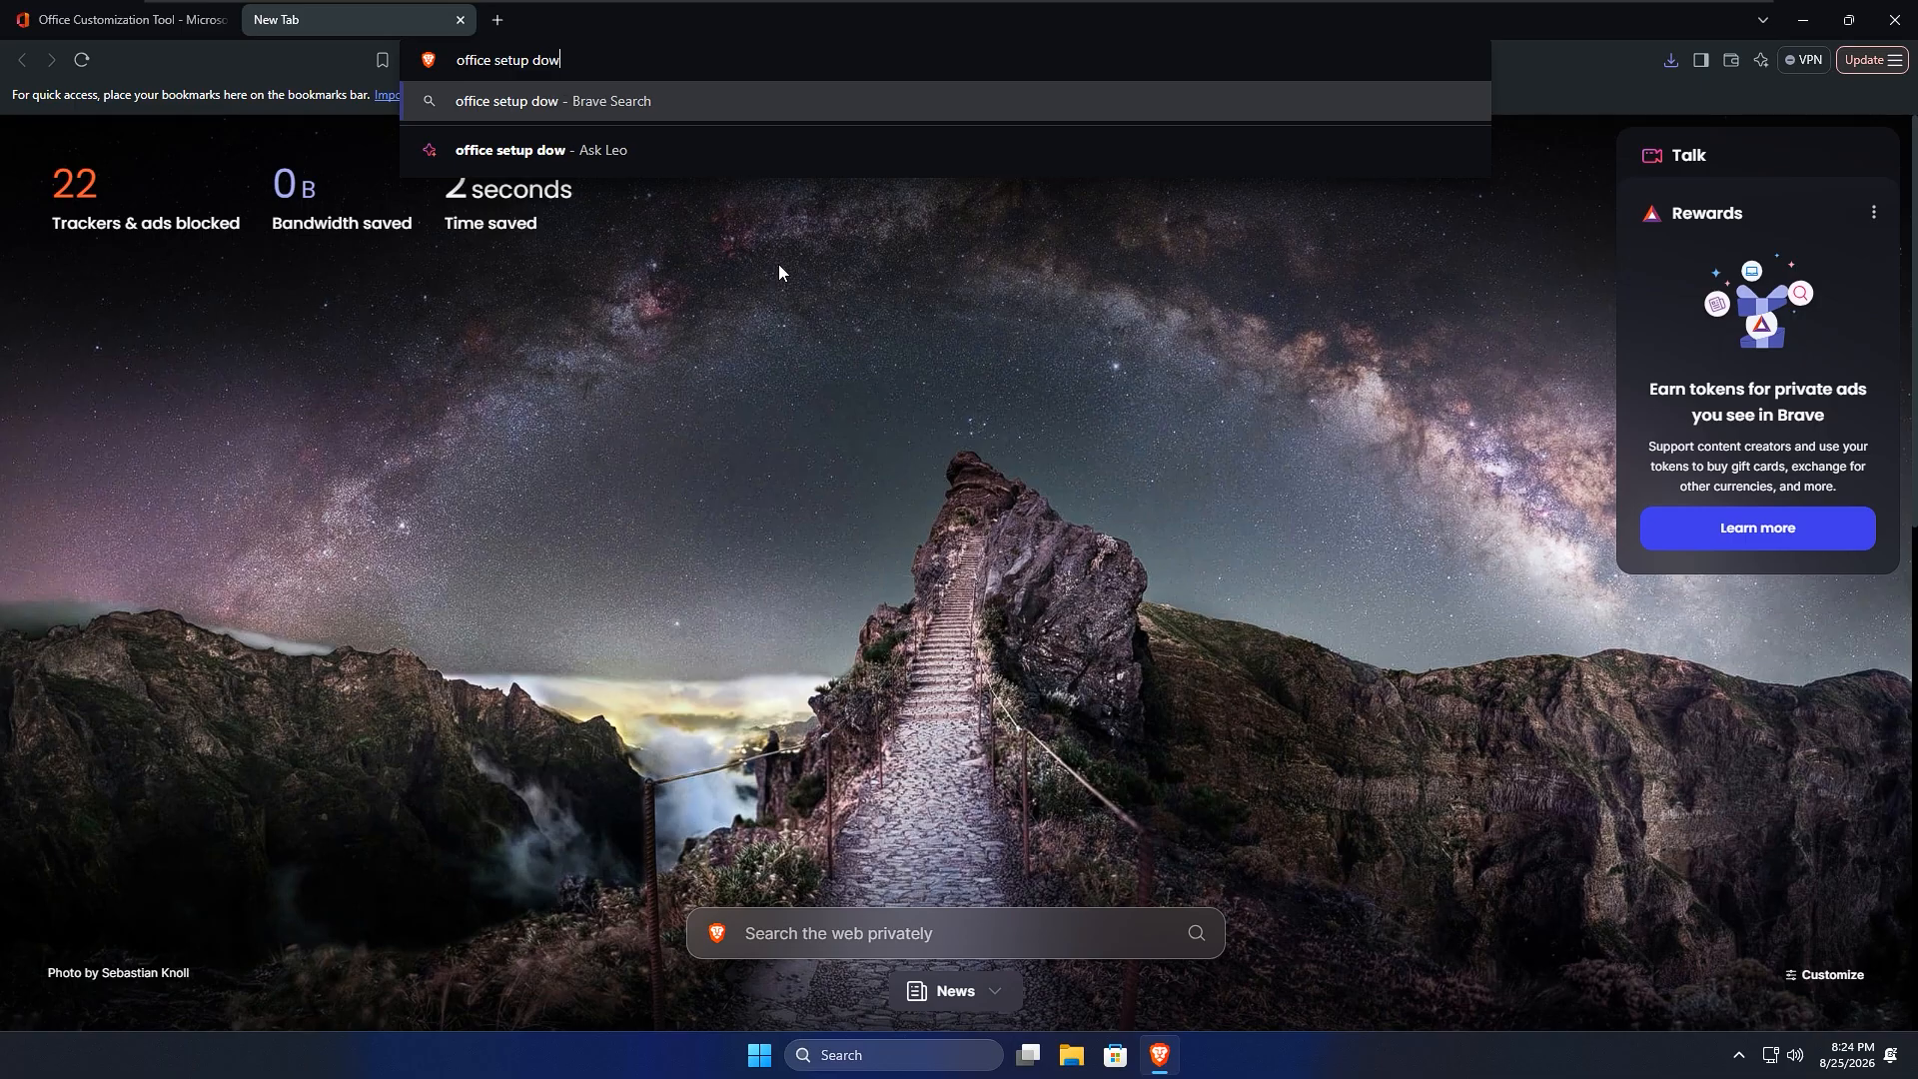
text(nload)
key(Return)
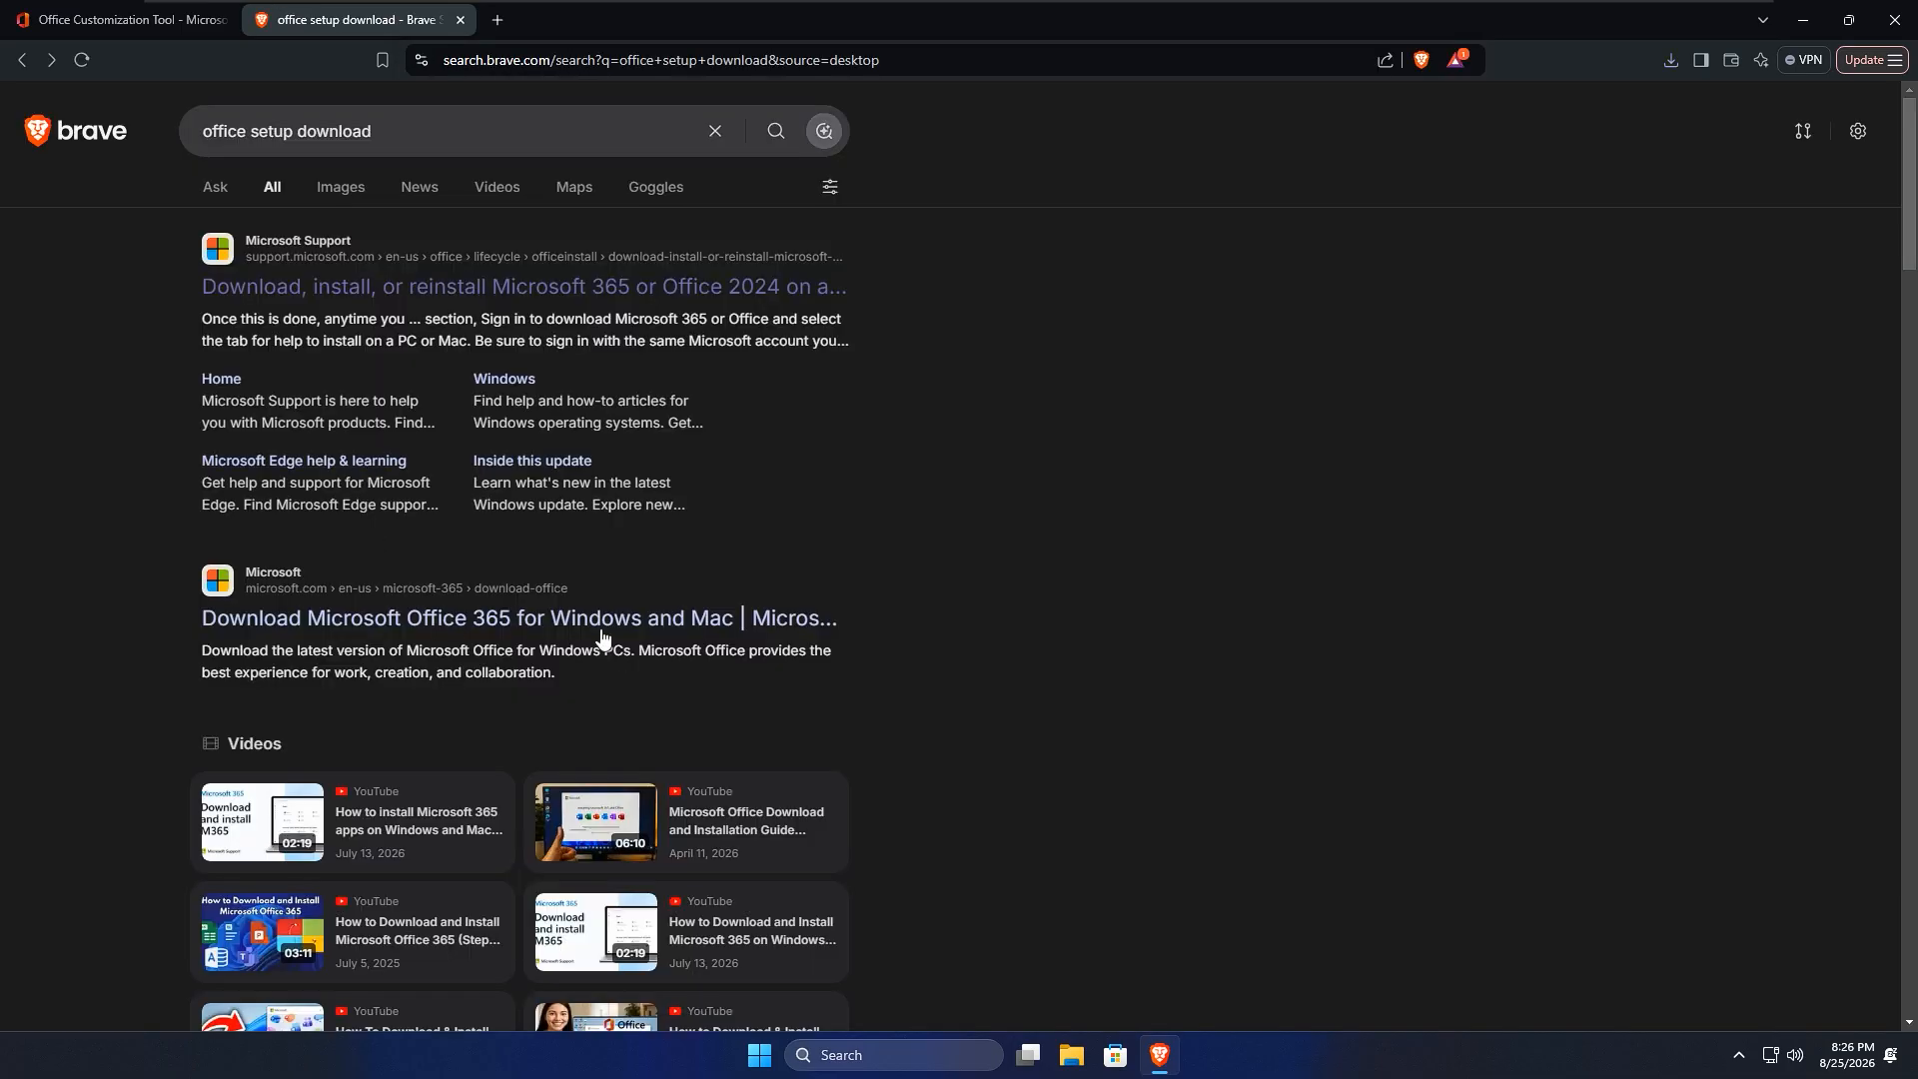
Step: Download the Windows version of the Microsoft 365 installer from Microsoft's download page, saving OfficeSetup to the Downloads folder
click(608, 628)
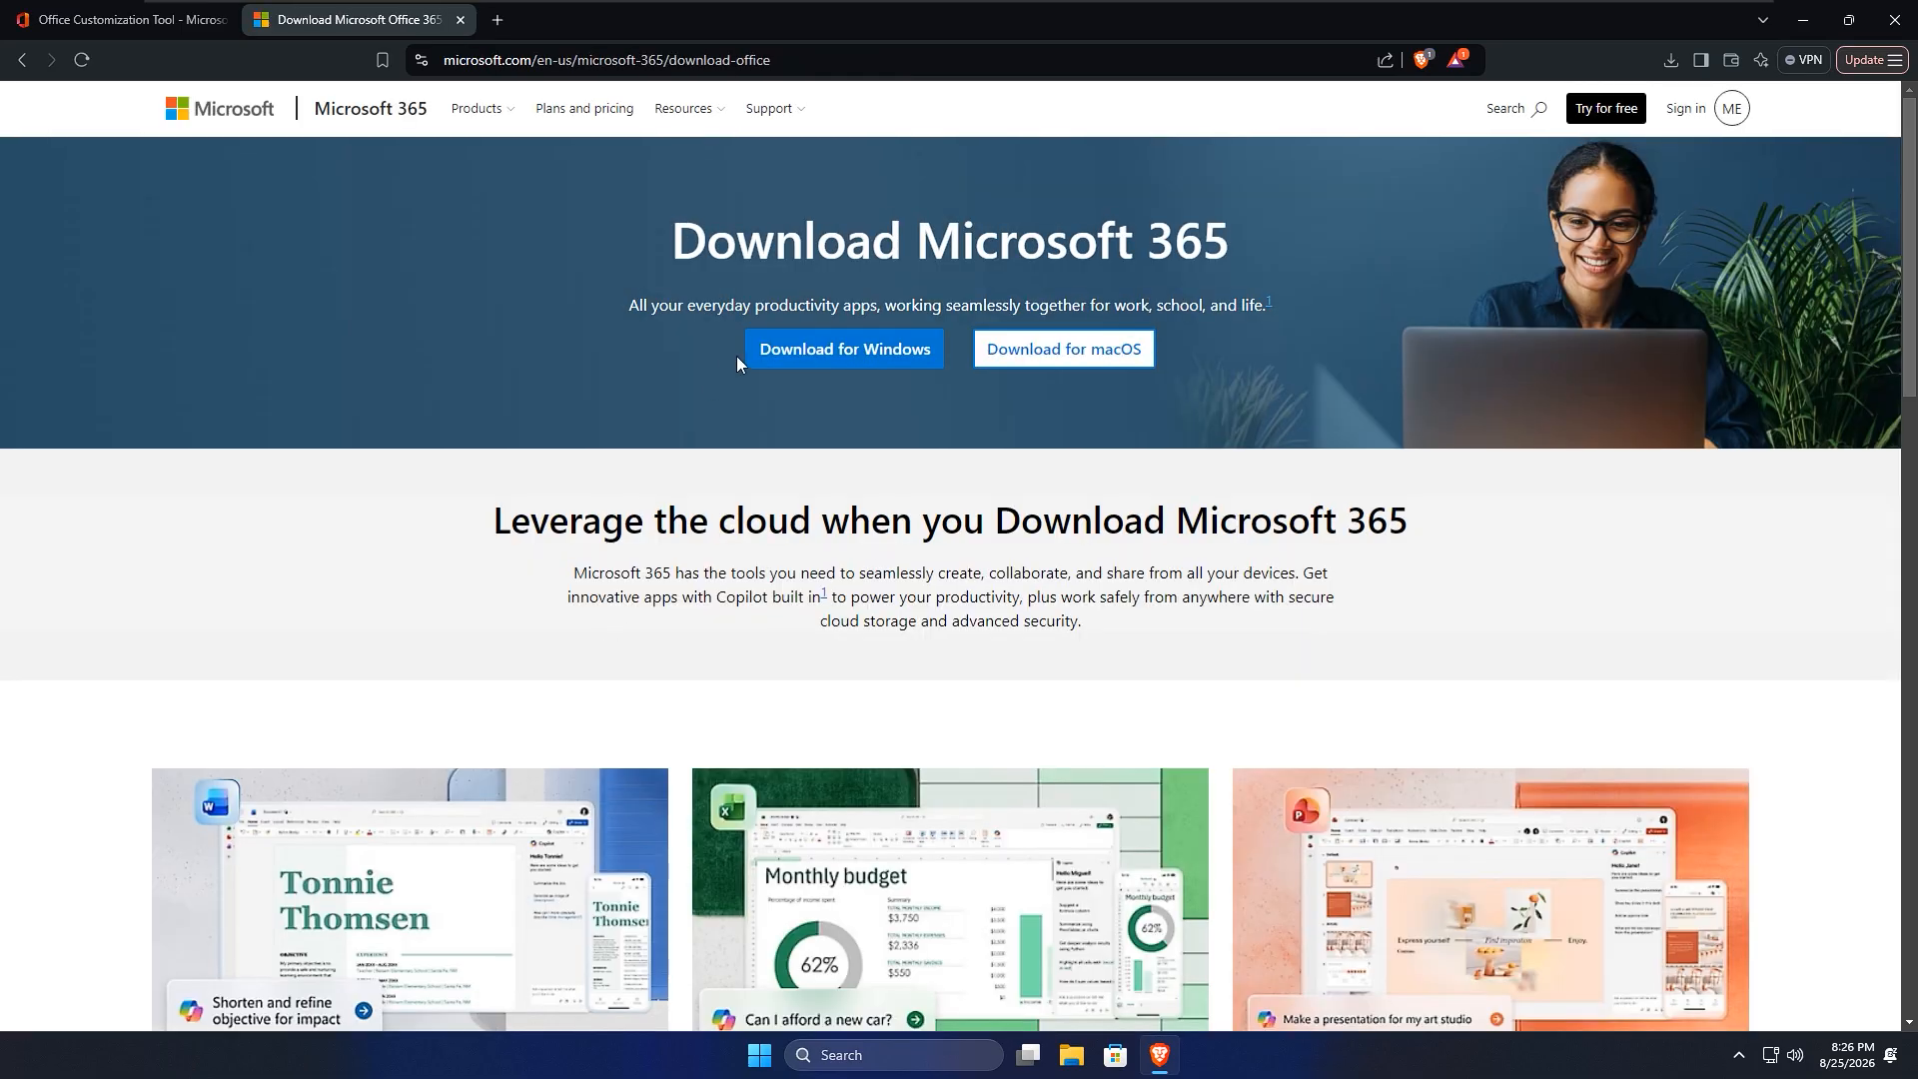
click(872, 355)
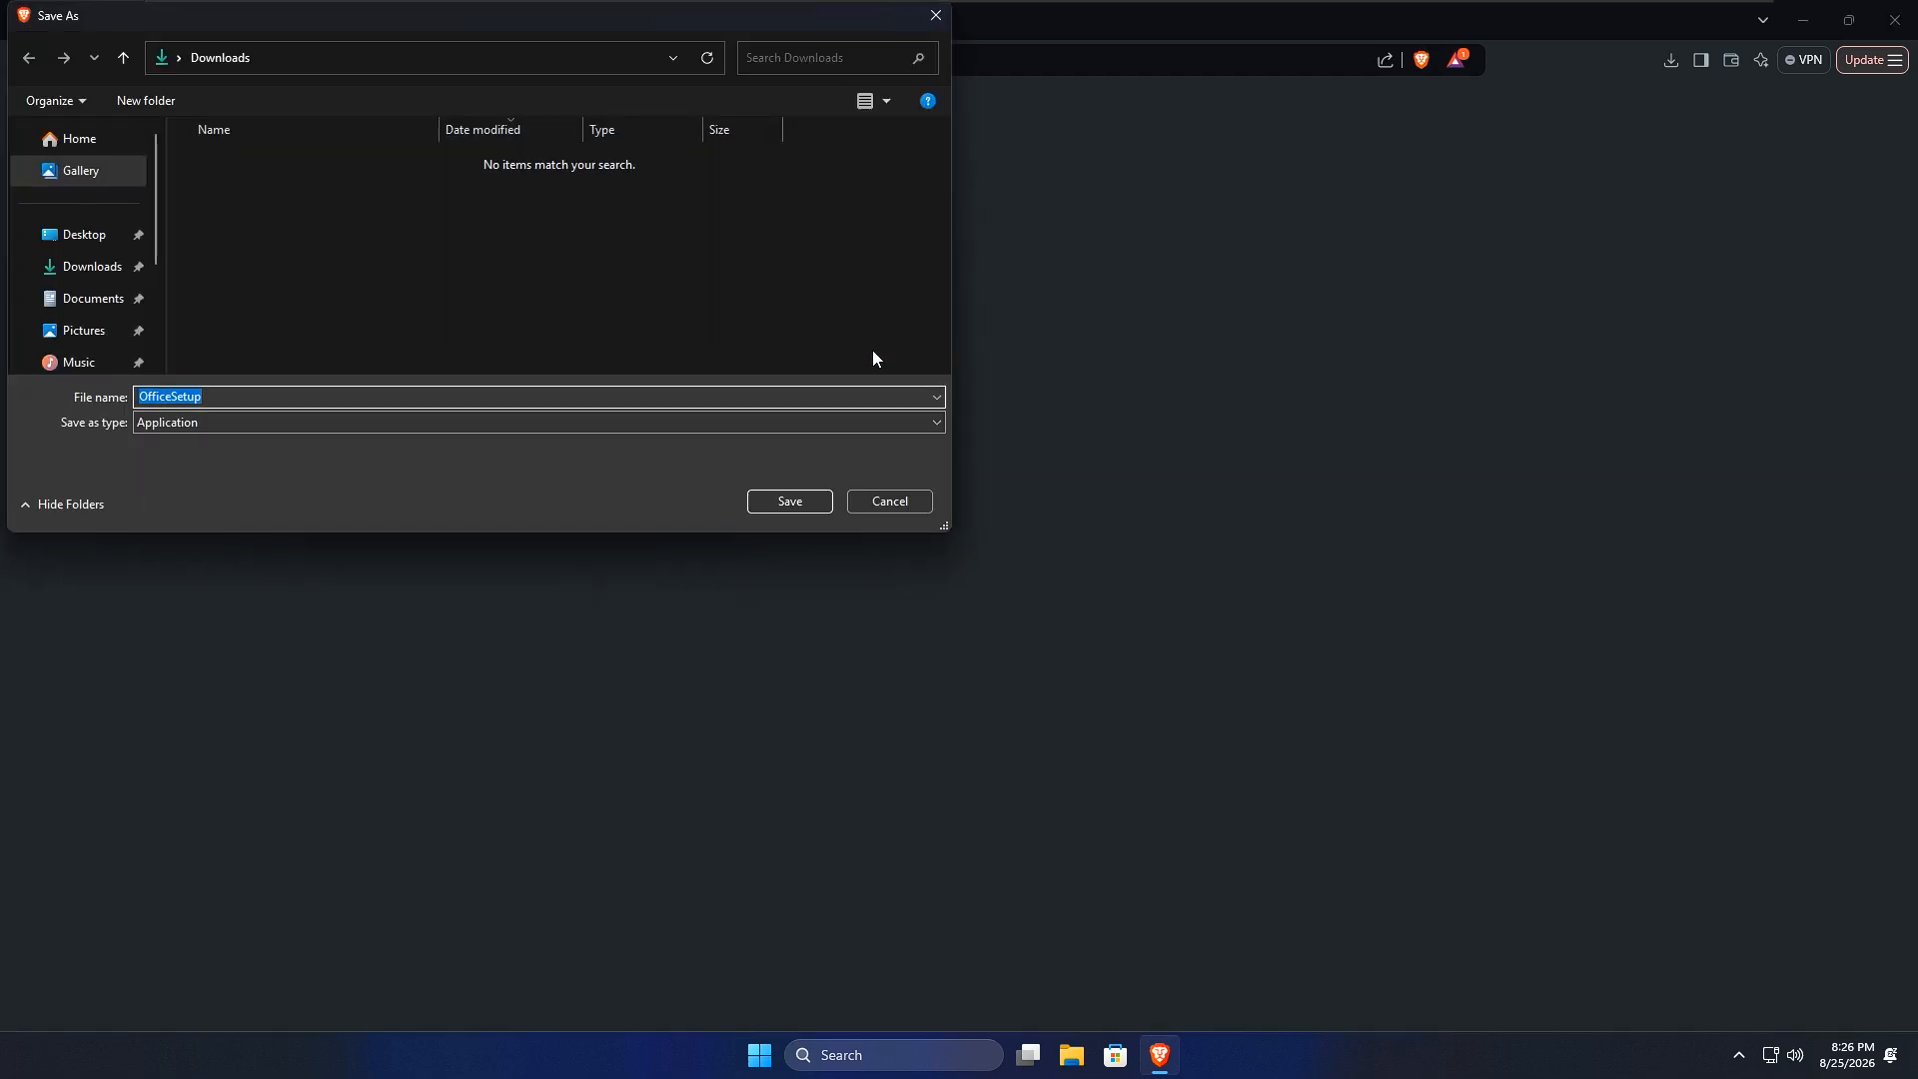
click(789, 501)
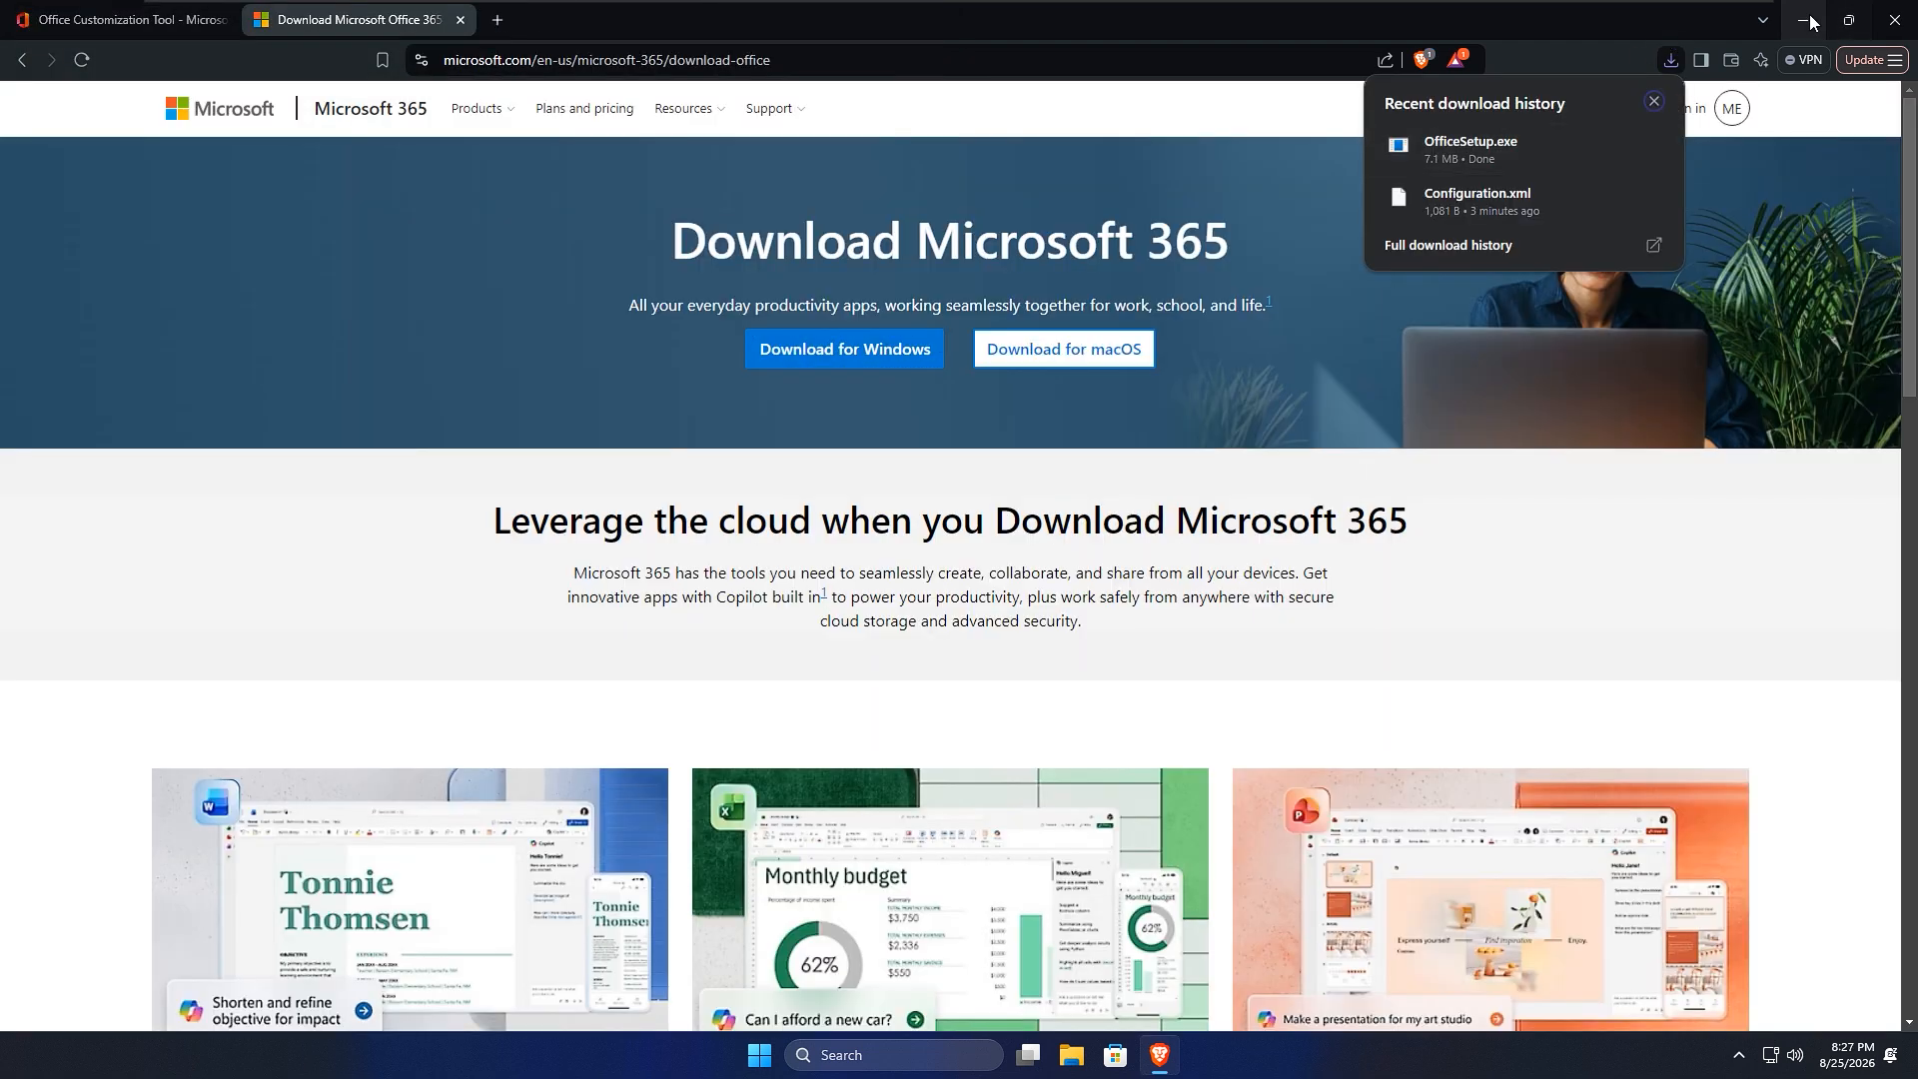
Step: Move OfficeSetup and Configuration.xml from the Downloads folder to a free area of the desktop
key(super+d)
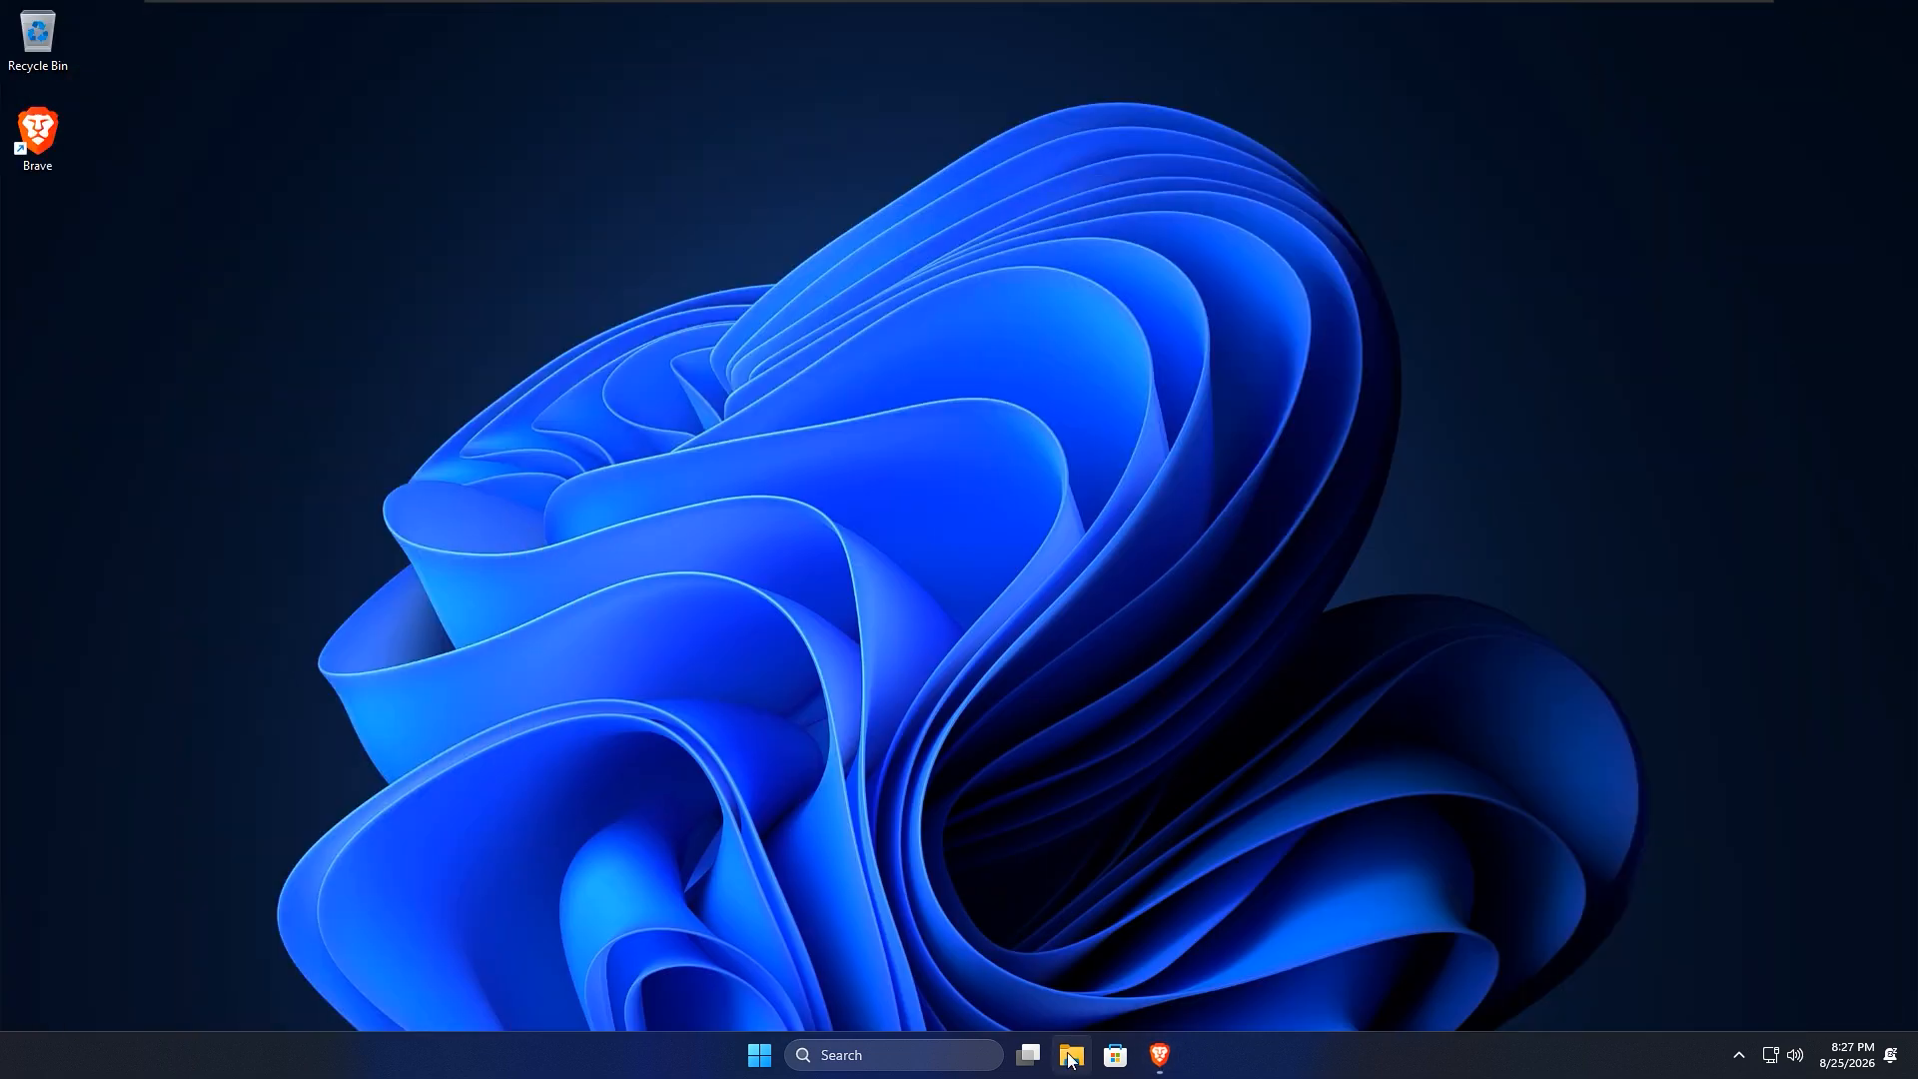
click(1069, 1057)
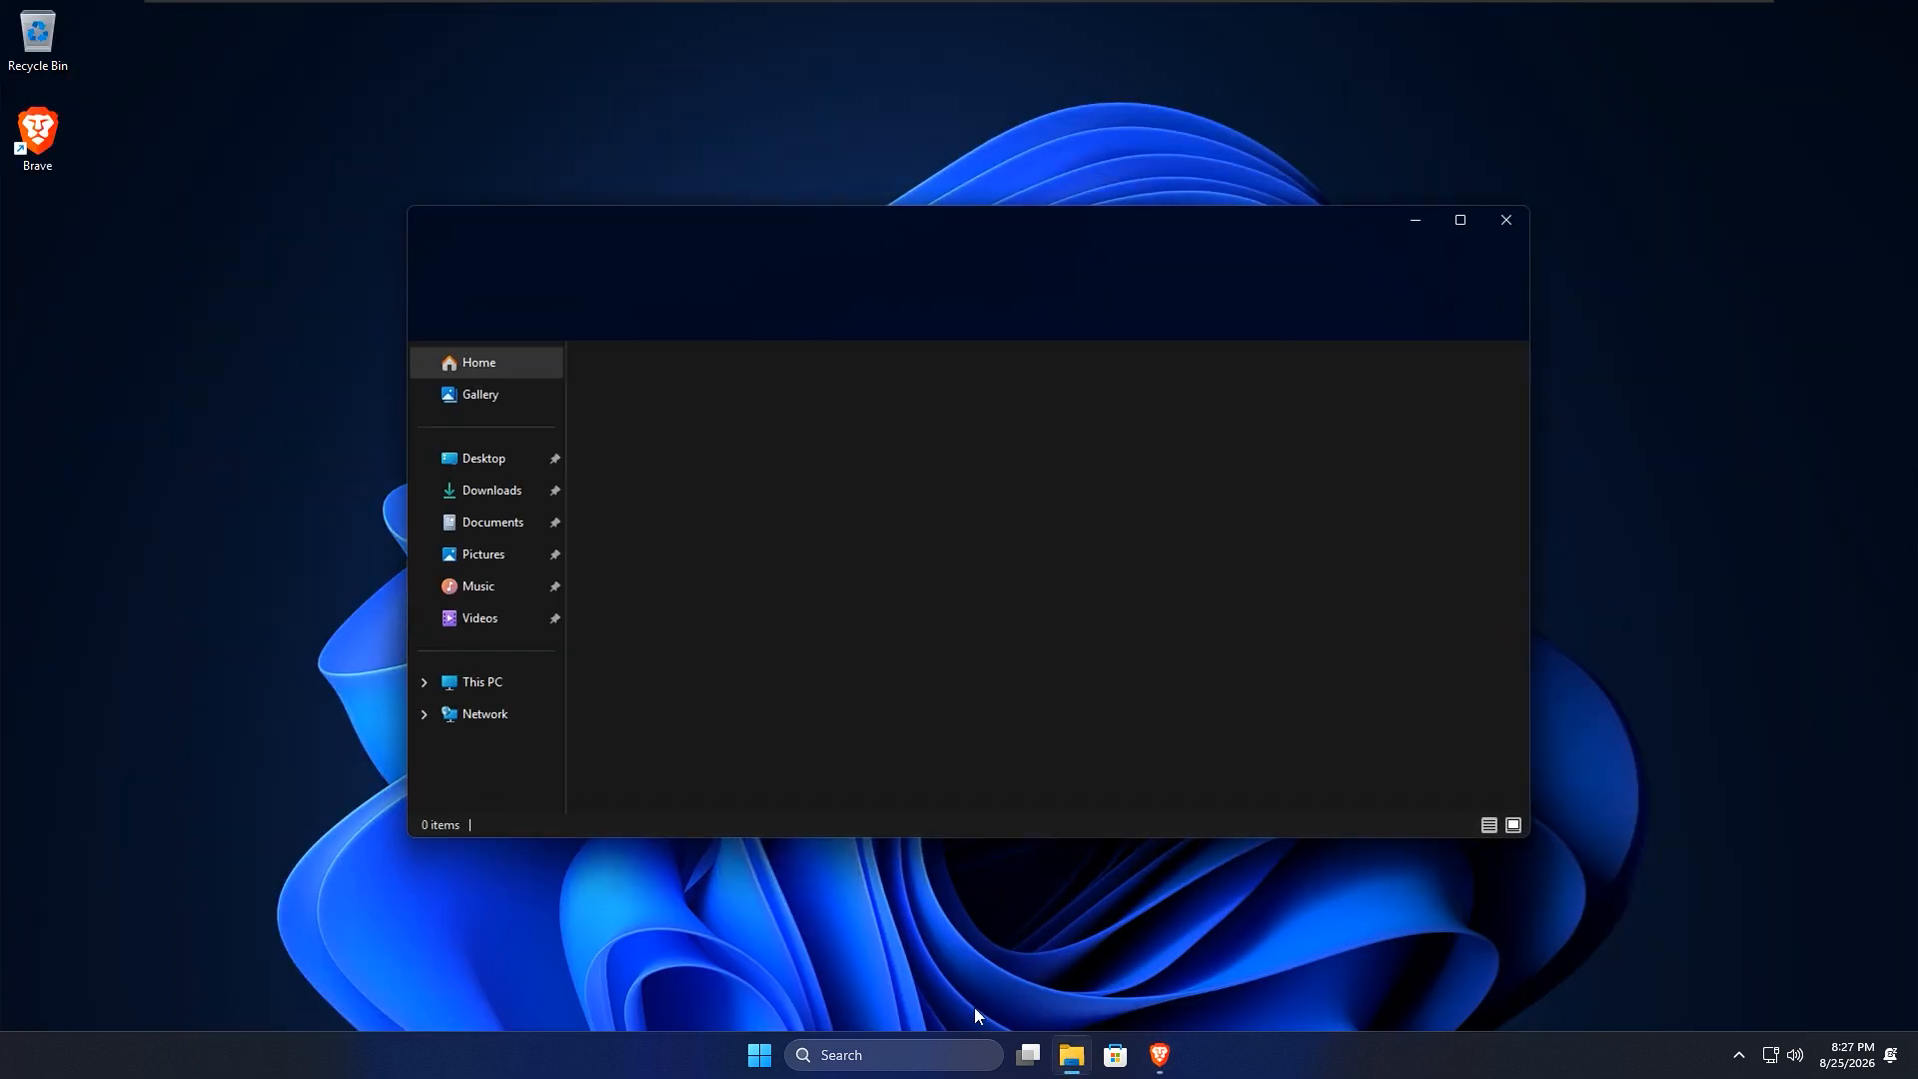
click(482, 491)
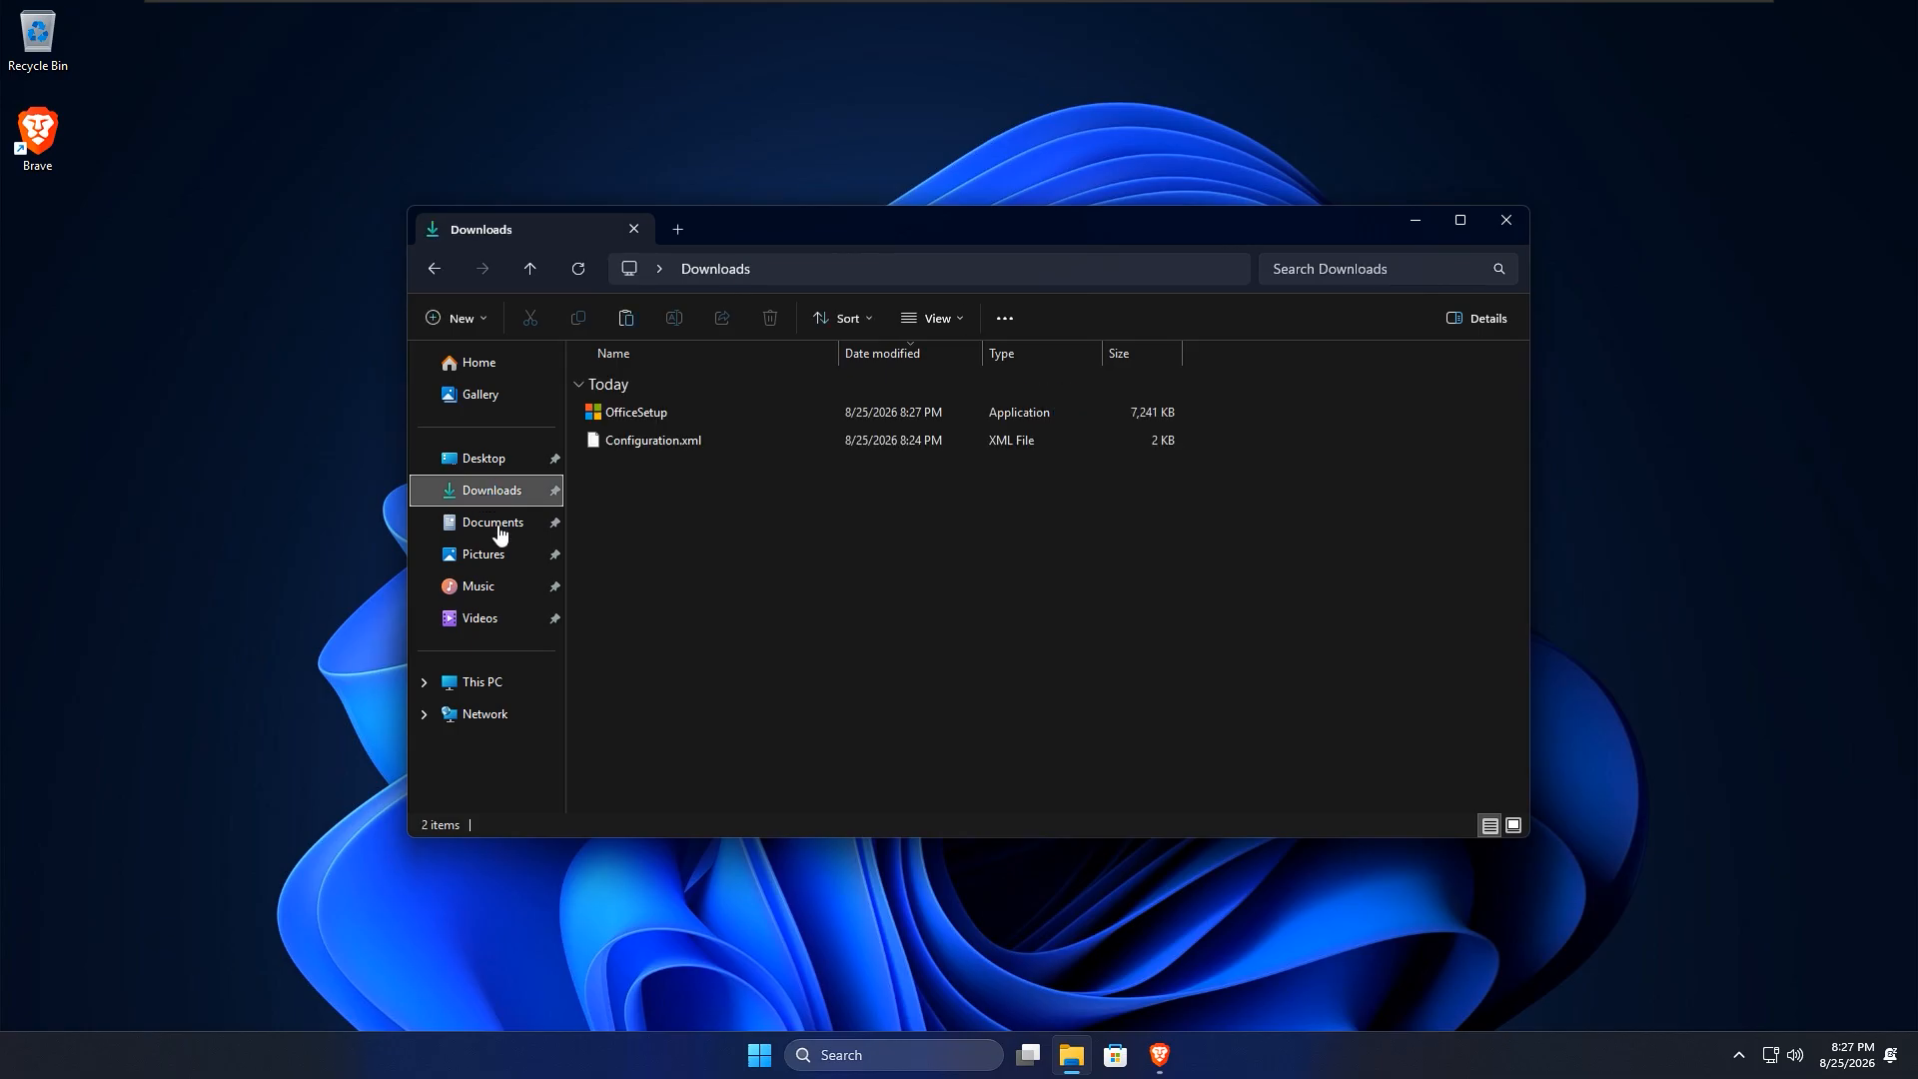
click(663, 439)
shift+click(661, 413)
drag(661, 413, 128, 298)
click(1414, 230)
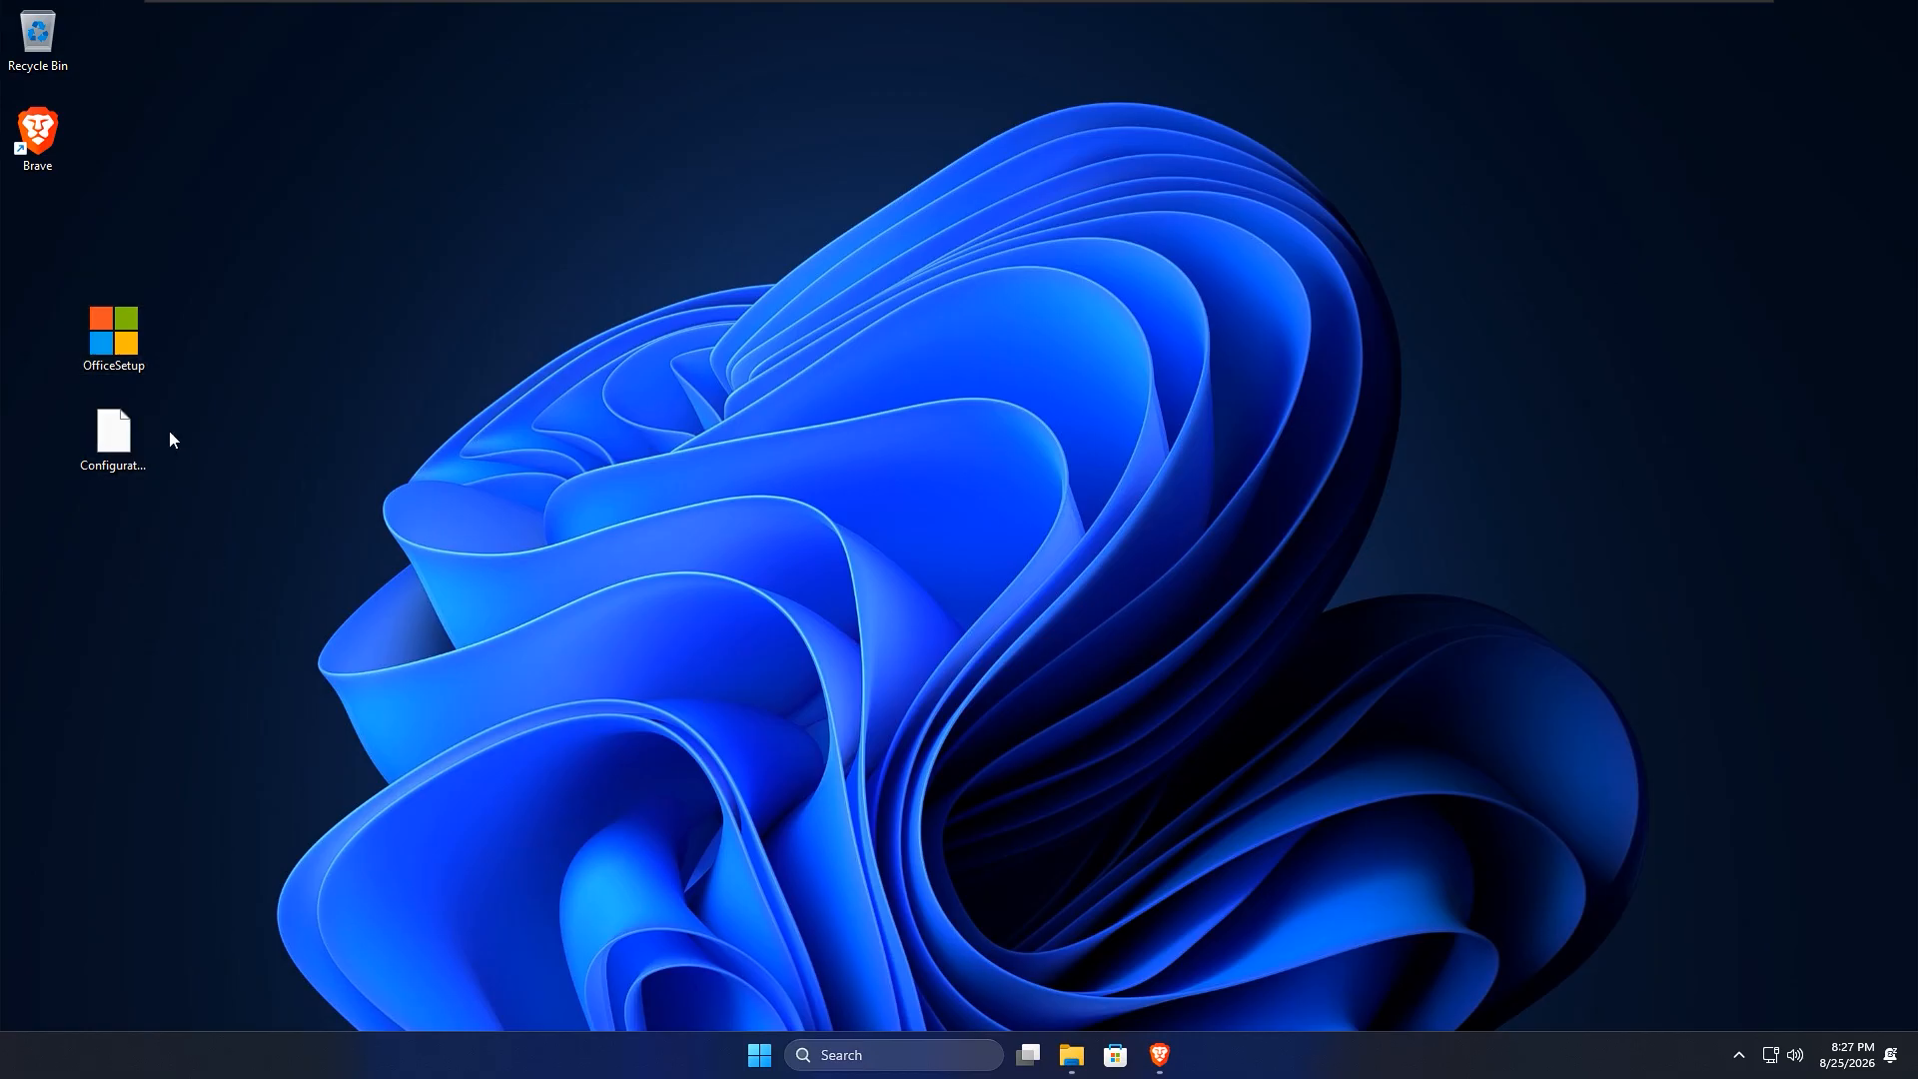
drag(200, 531, 68, 322)
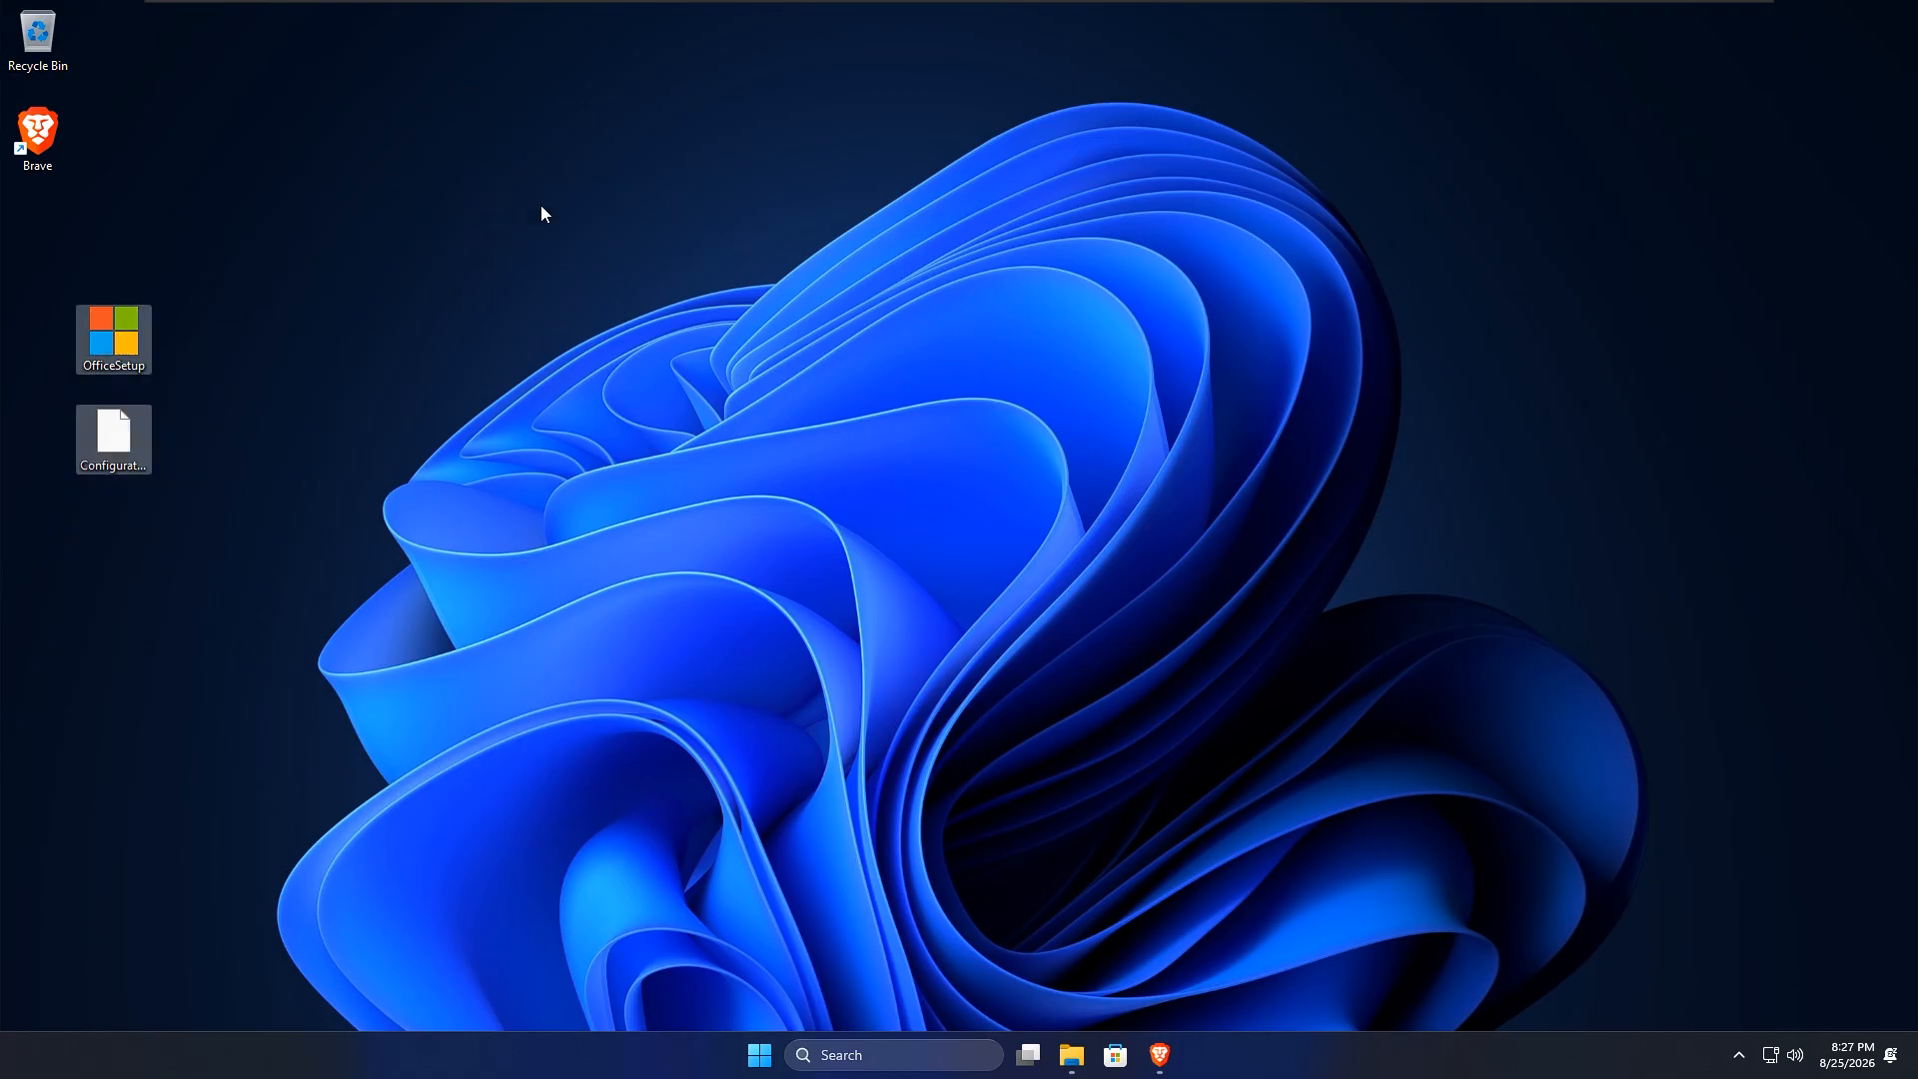
drag(542, 214, 490, 160)
Step: Rename the OfficeSetup file on the desktop as Setup
click(487, 141)
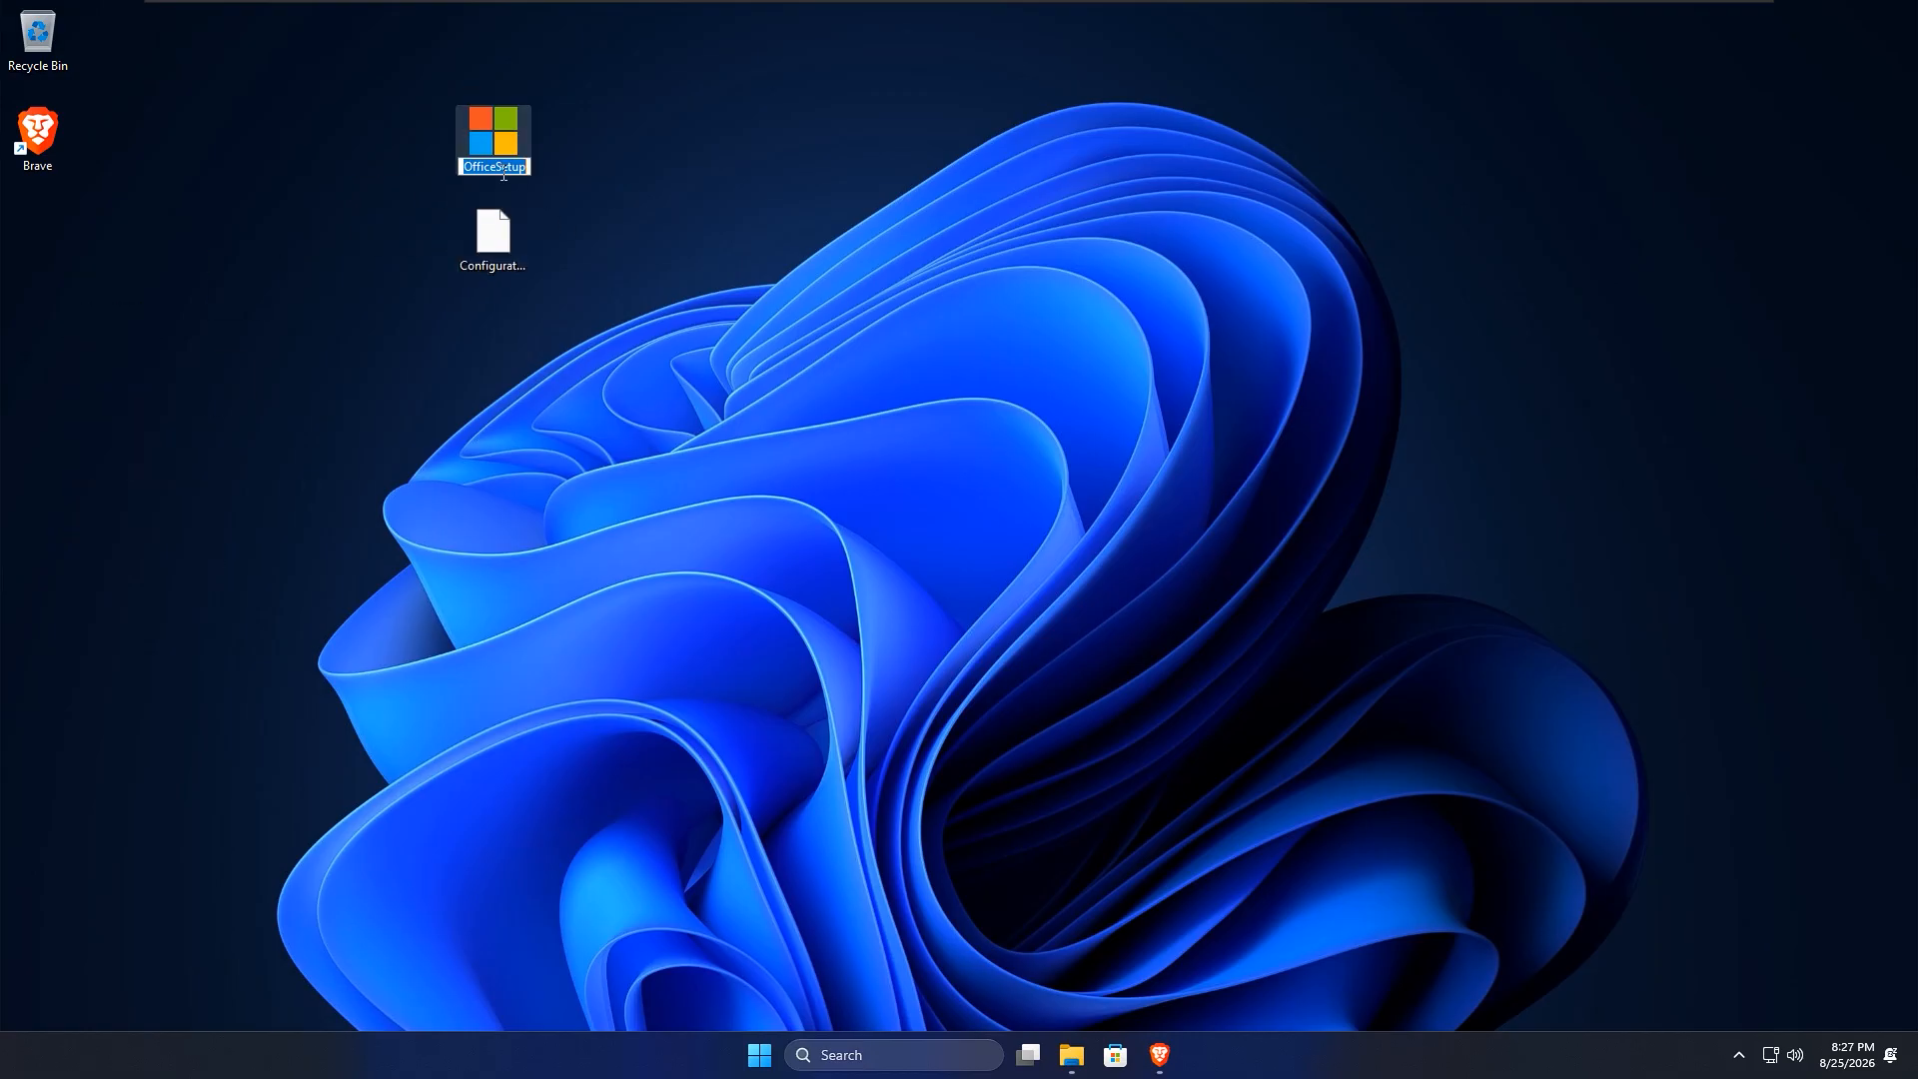
click(499, 170)
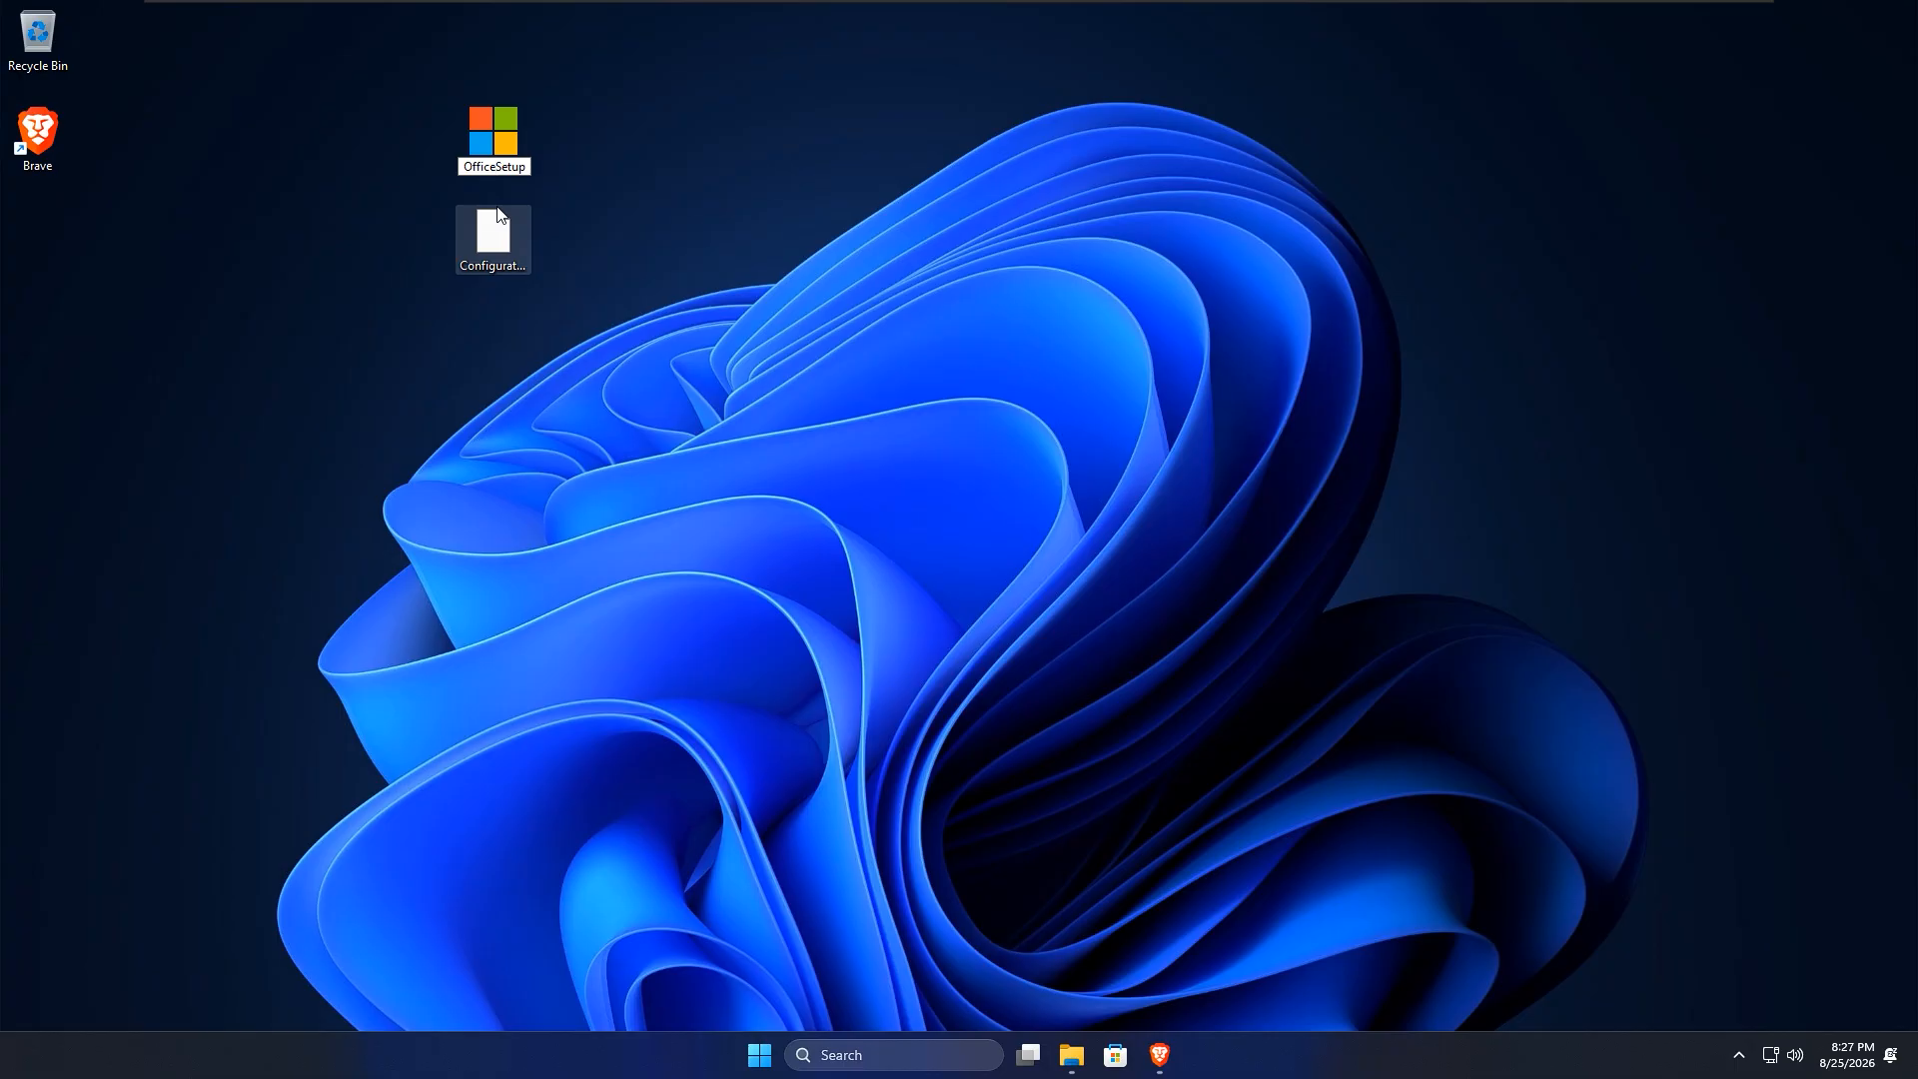
key(BackSpace)
key(BackSpace)
key(BackSpace)
key(BackSpace)
key(BackSpace)
key(BackSpace)
key(Return)
click(713, 134)
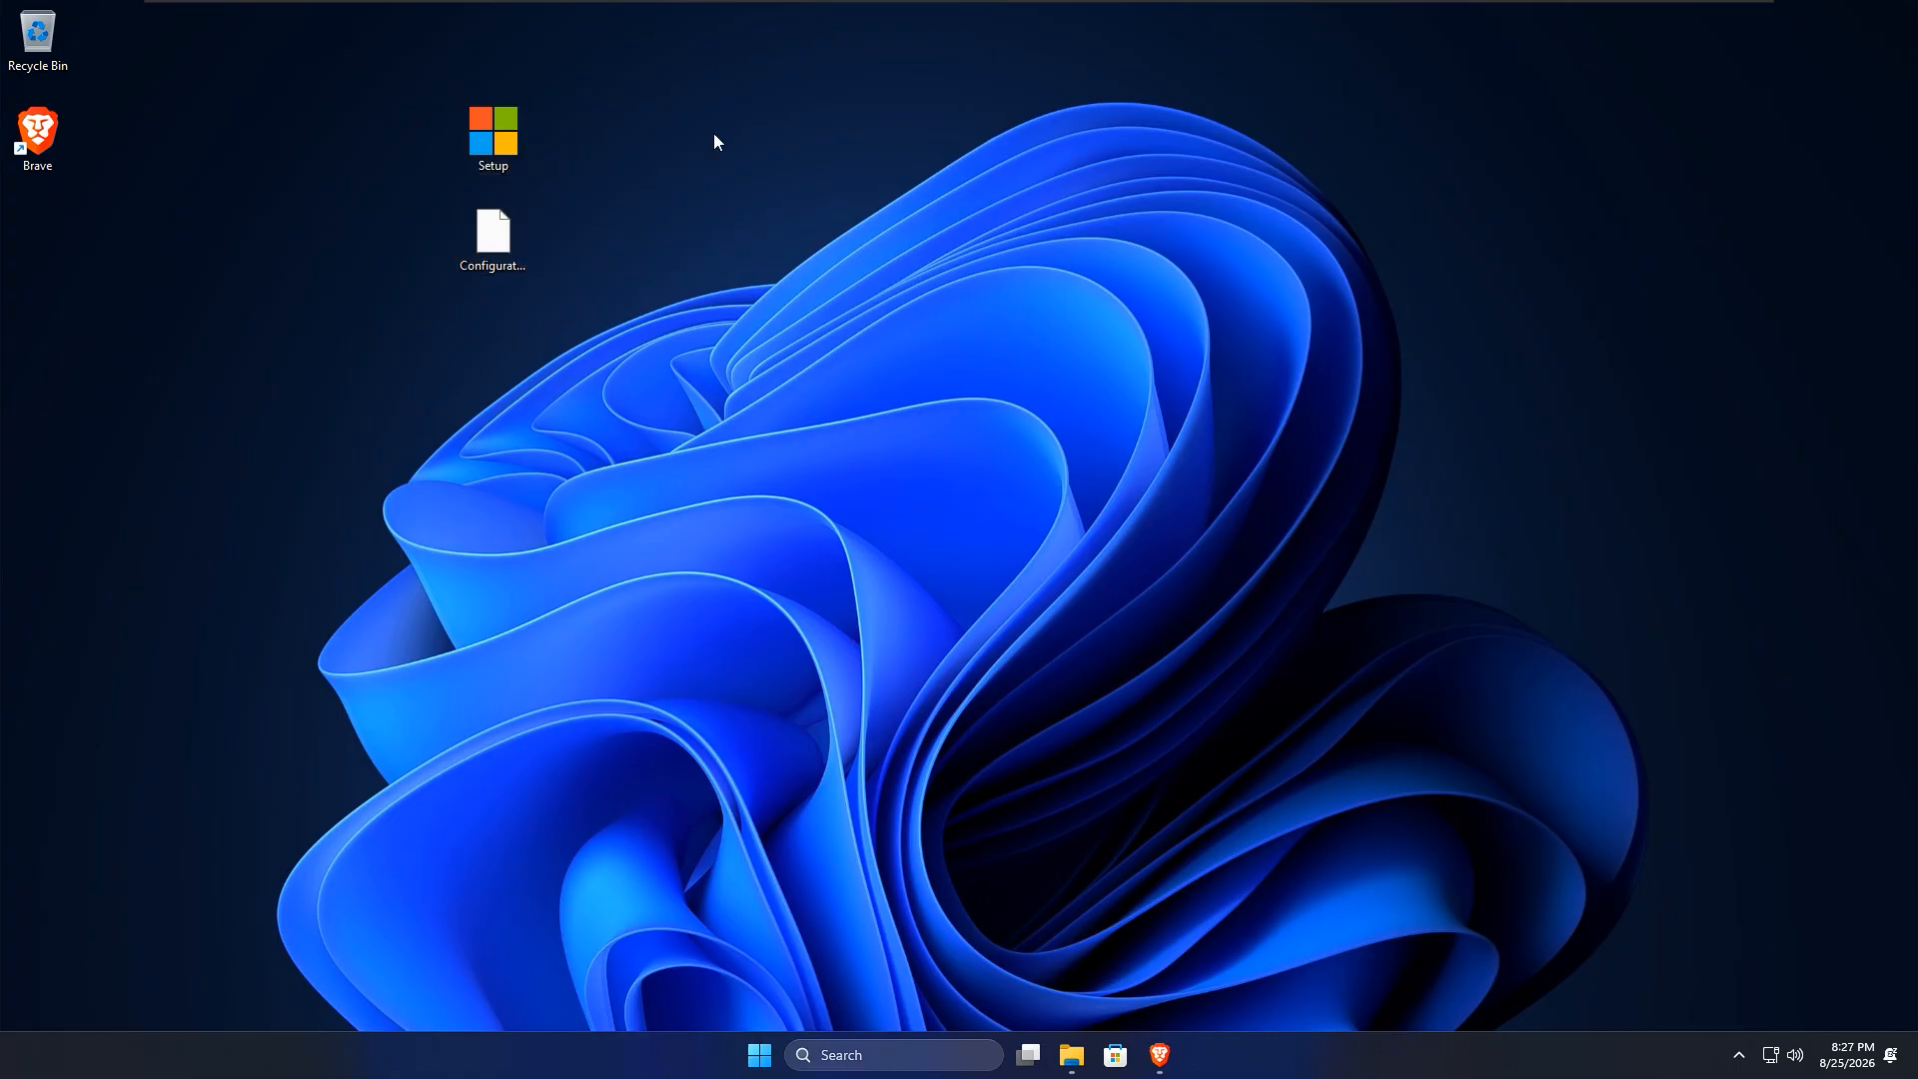
Step: Create a desktop folder named "Office 365" and move the Setup and Configuration files into it
right_click(713, 134)
mouse_move(869, 349)
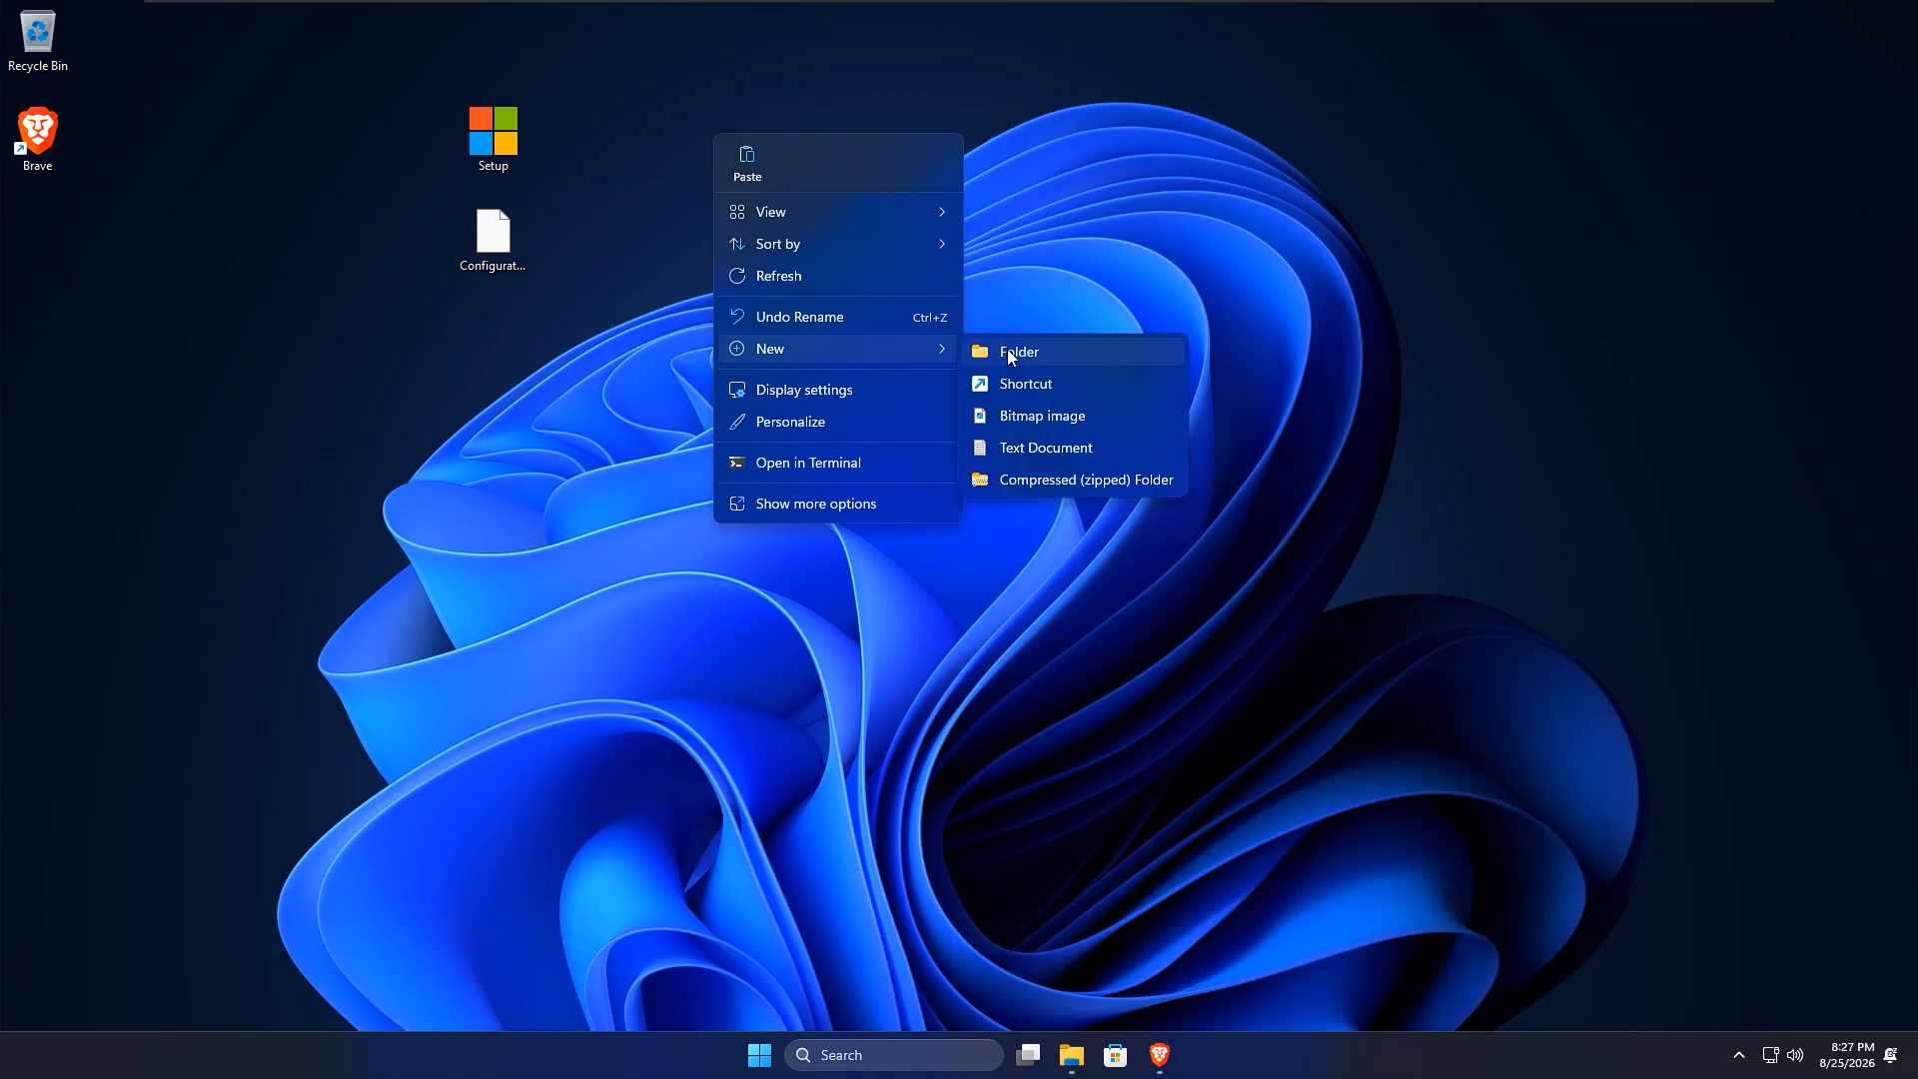
click(1007, 350)
text(0)
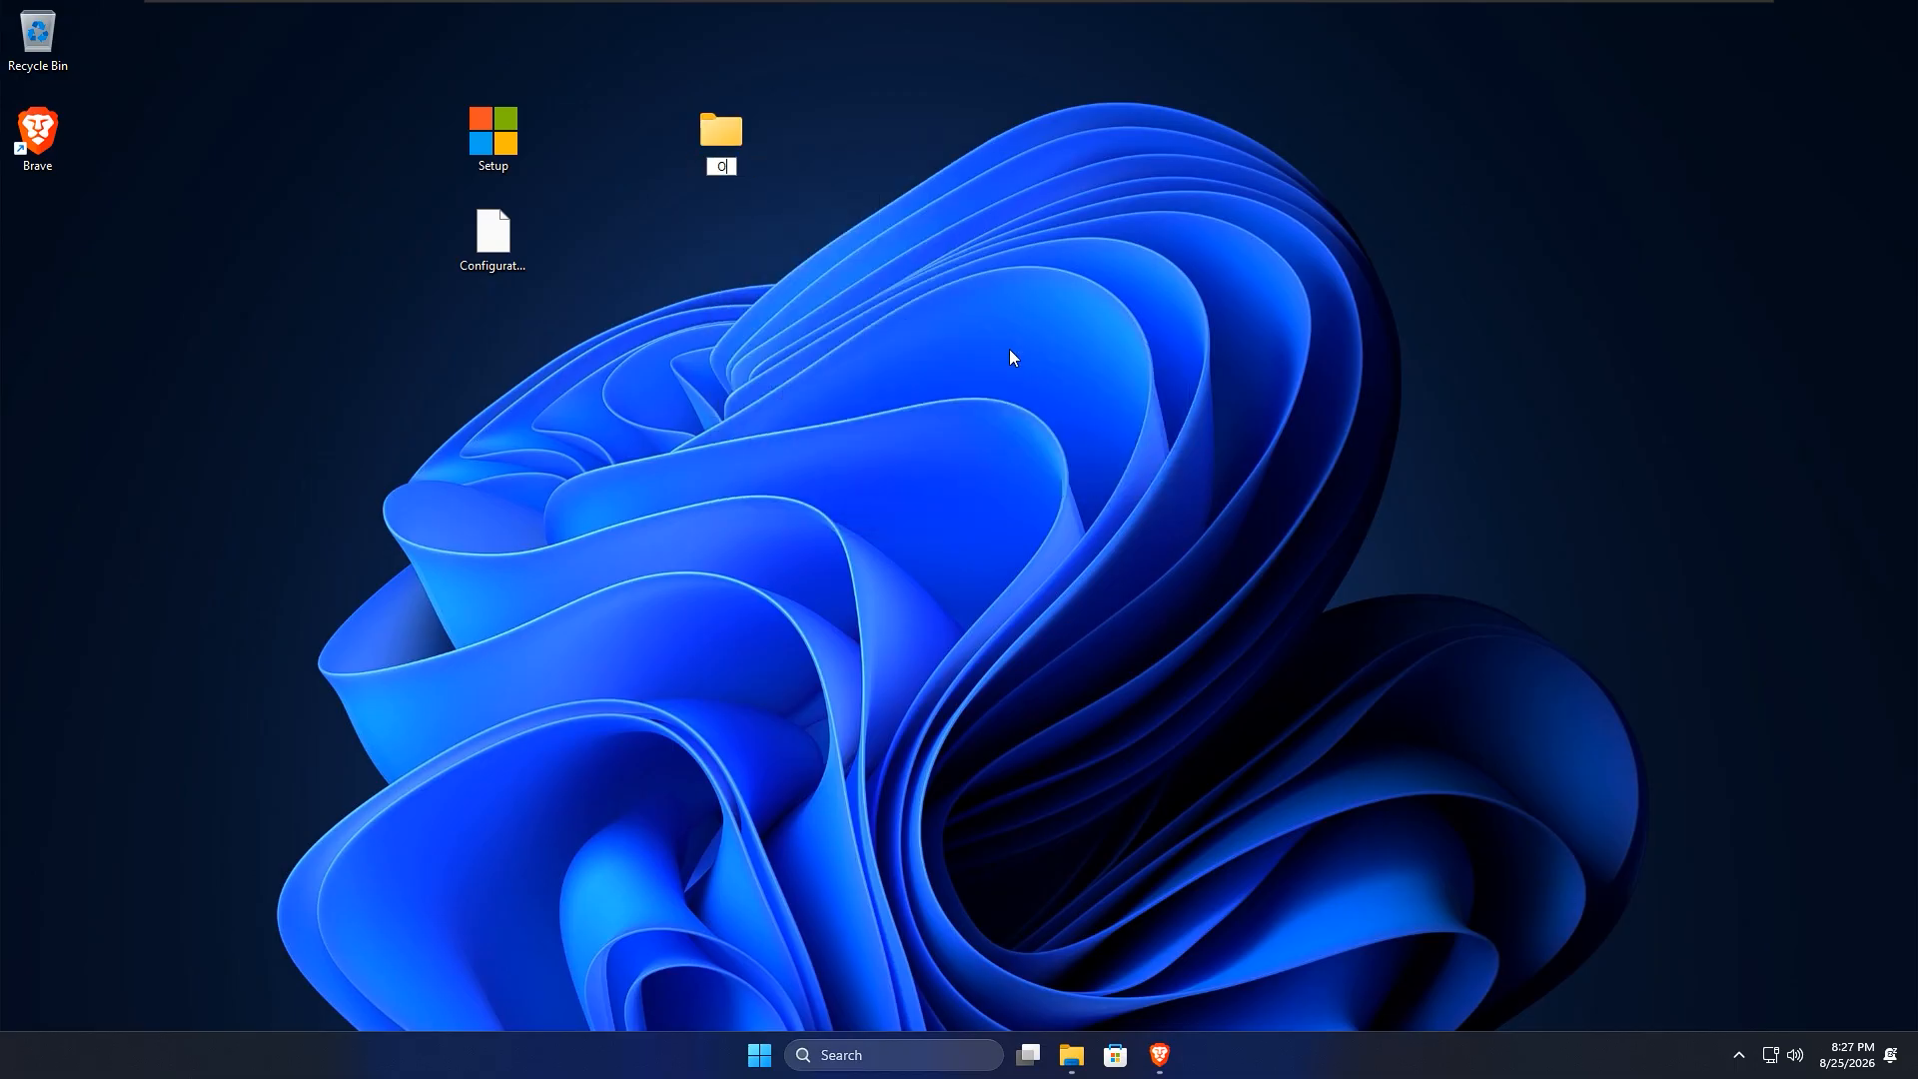
text(ffice 365)
key(Return)
drag(572, 261, 717, 146)
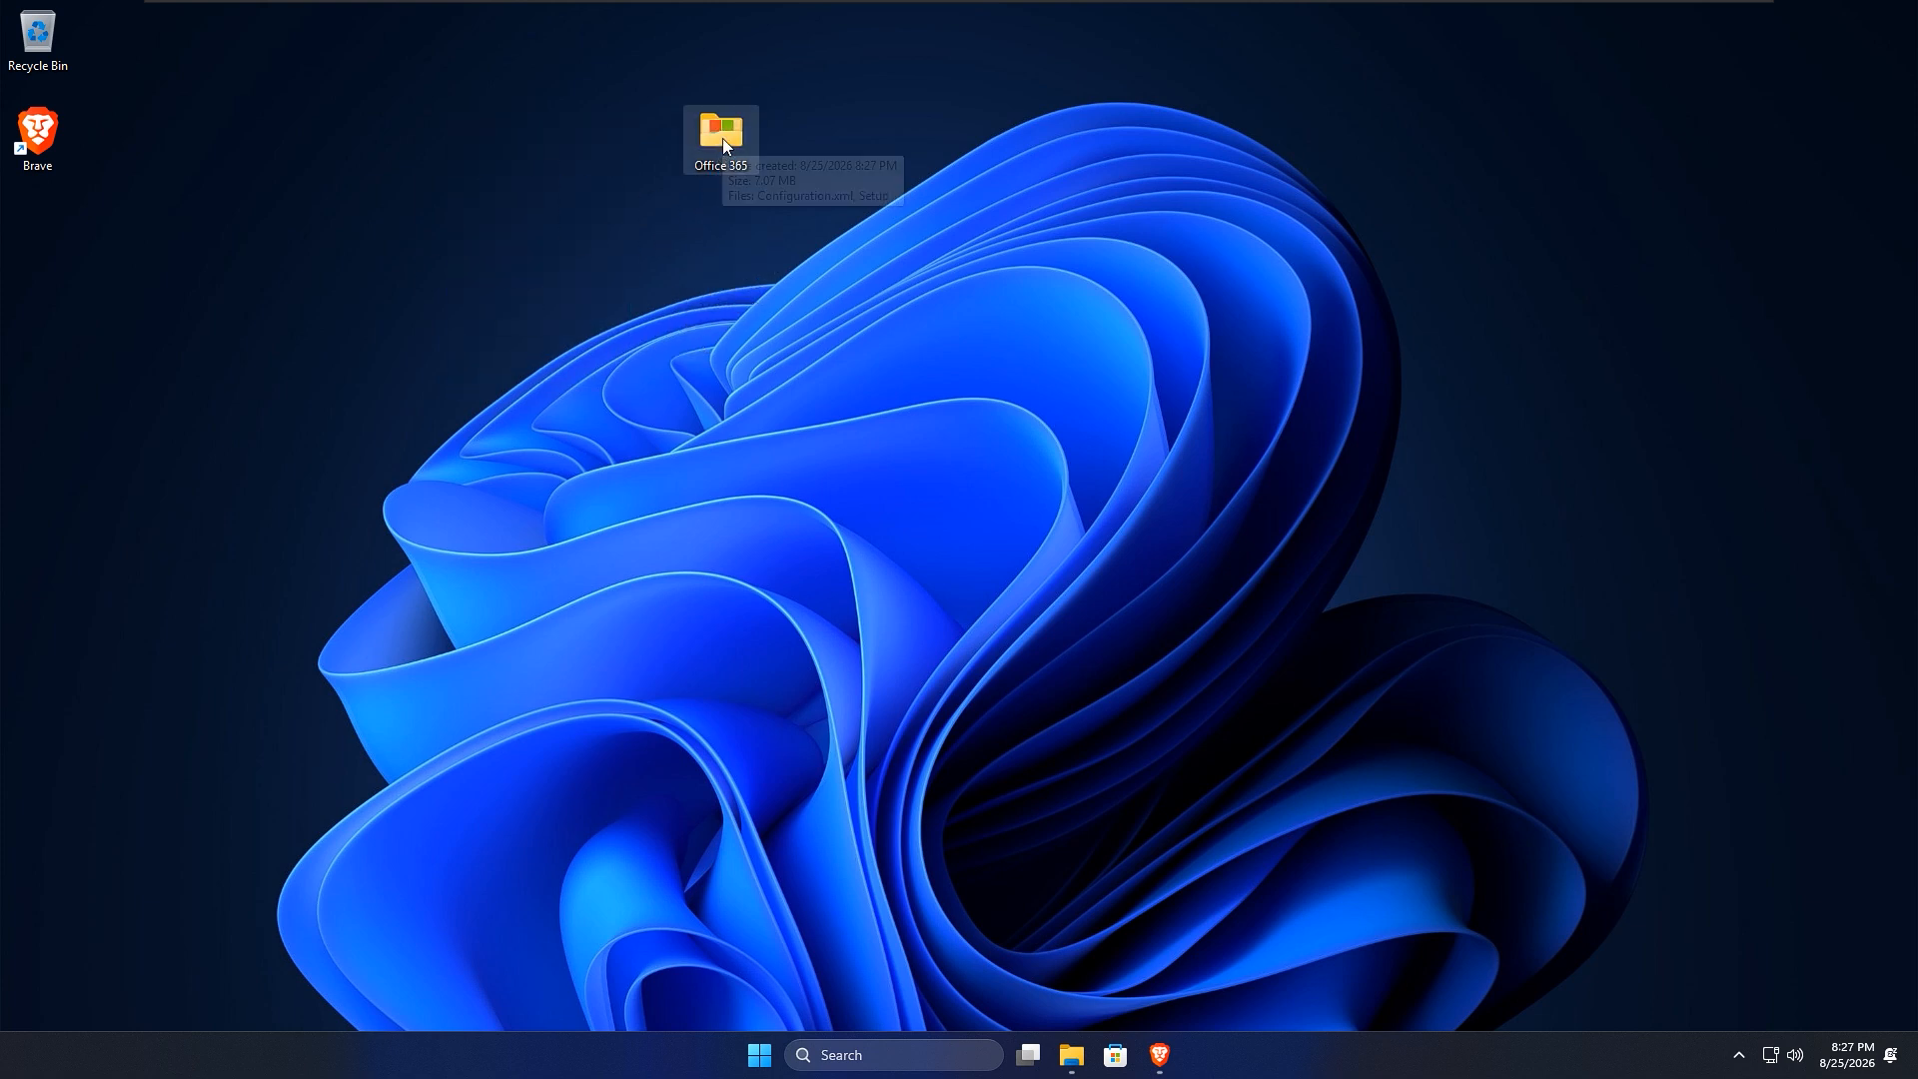
Step: Copy the full path of the Office 365 folder and minimize its window
double_click(722, 138)
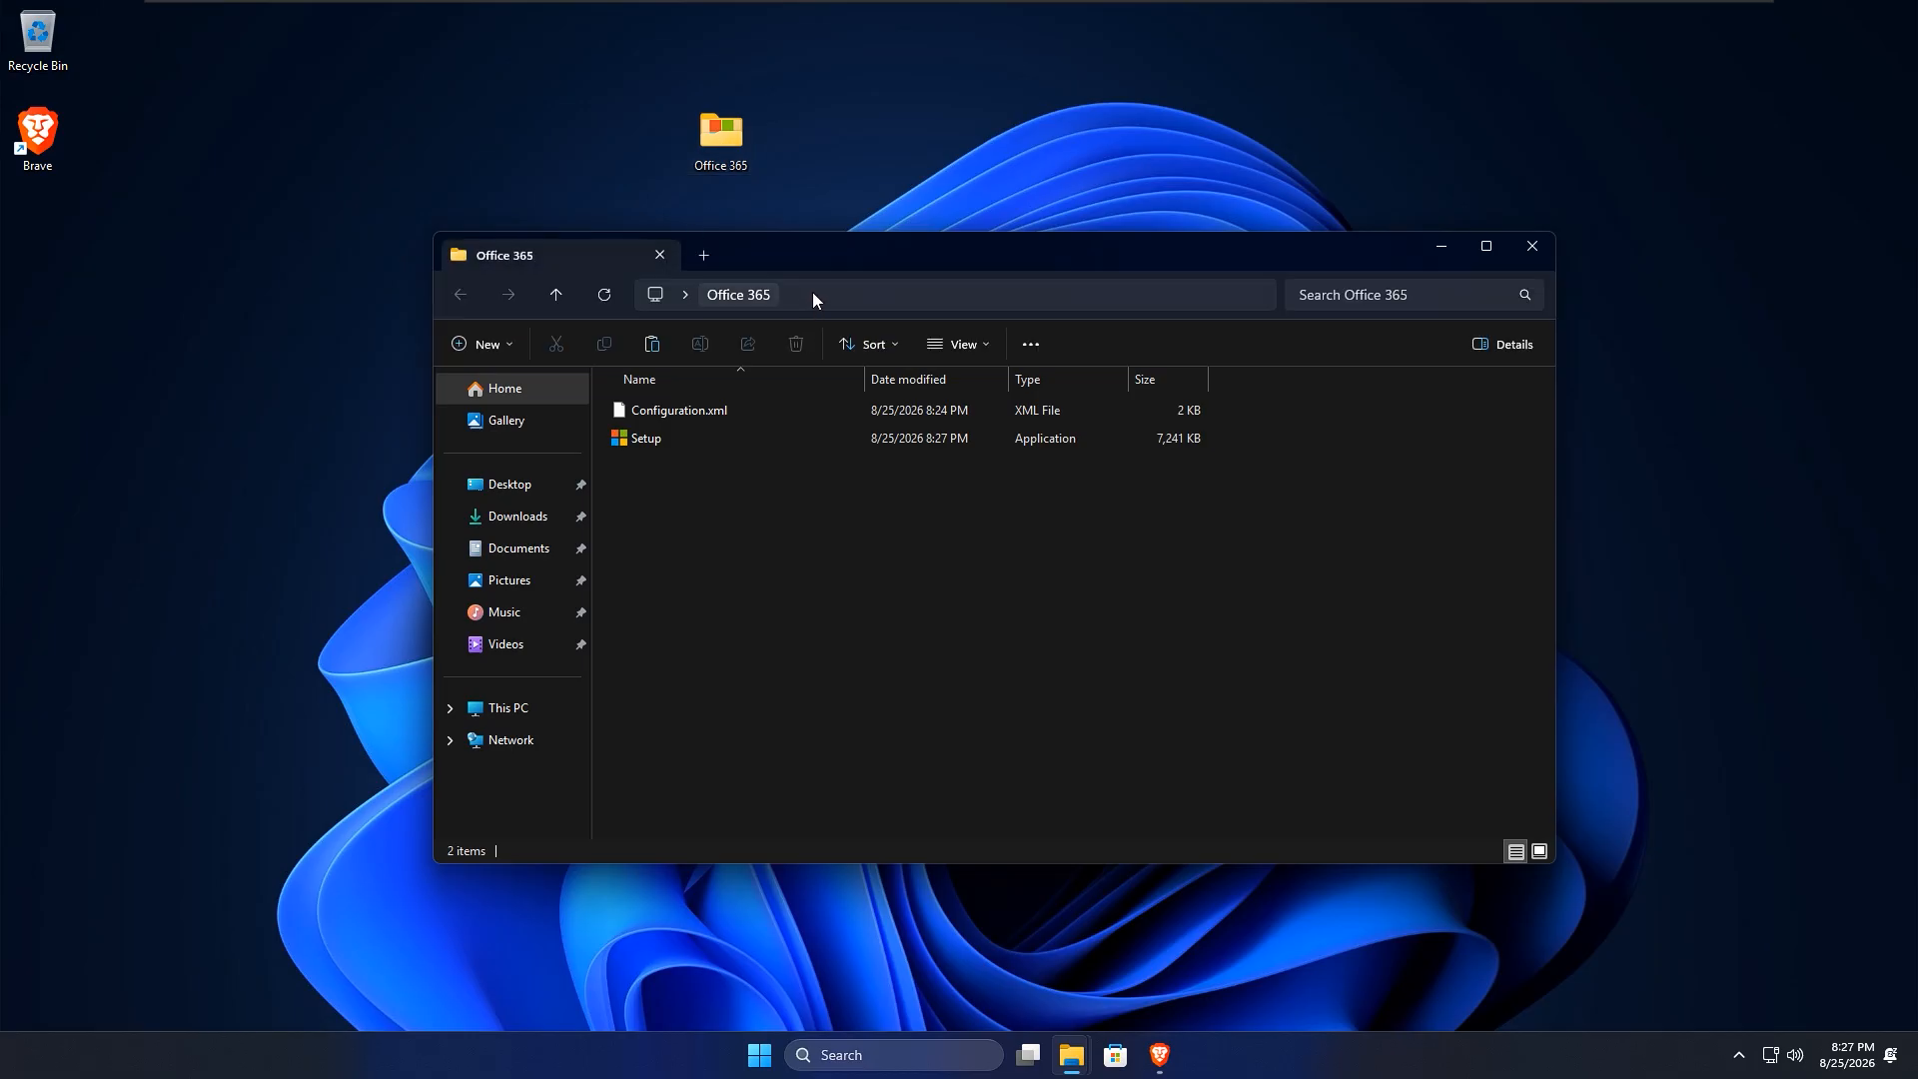
click(951, 296)
key(ctrl+c)
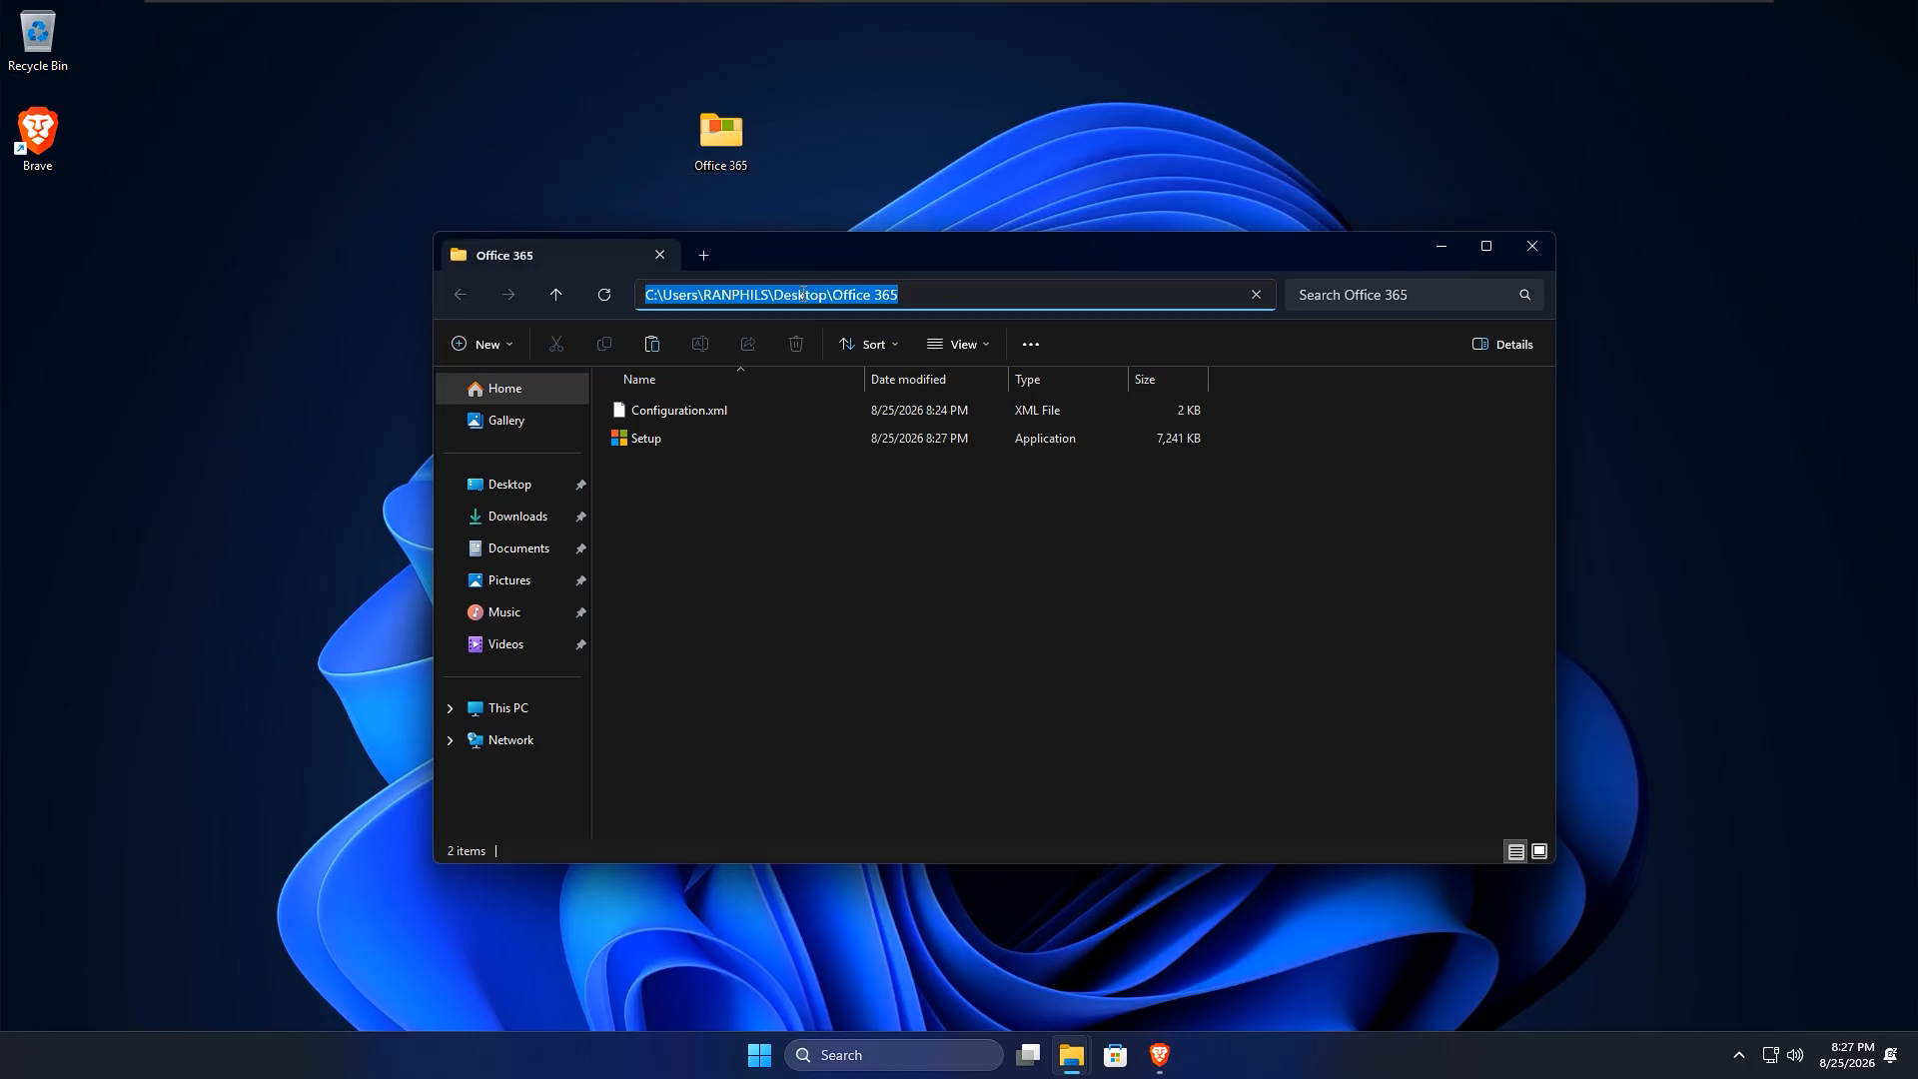
click(1440, 246)
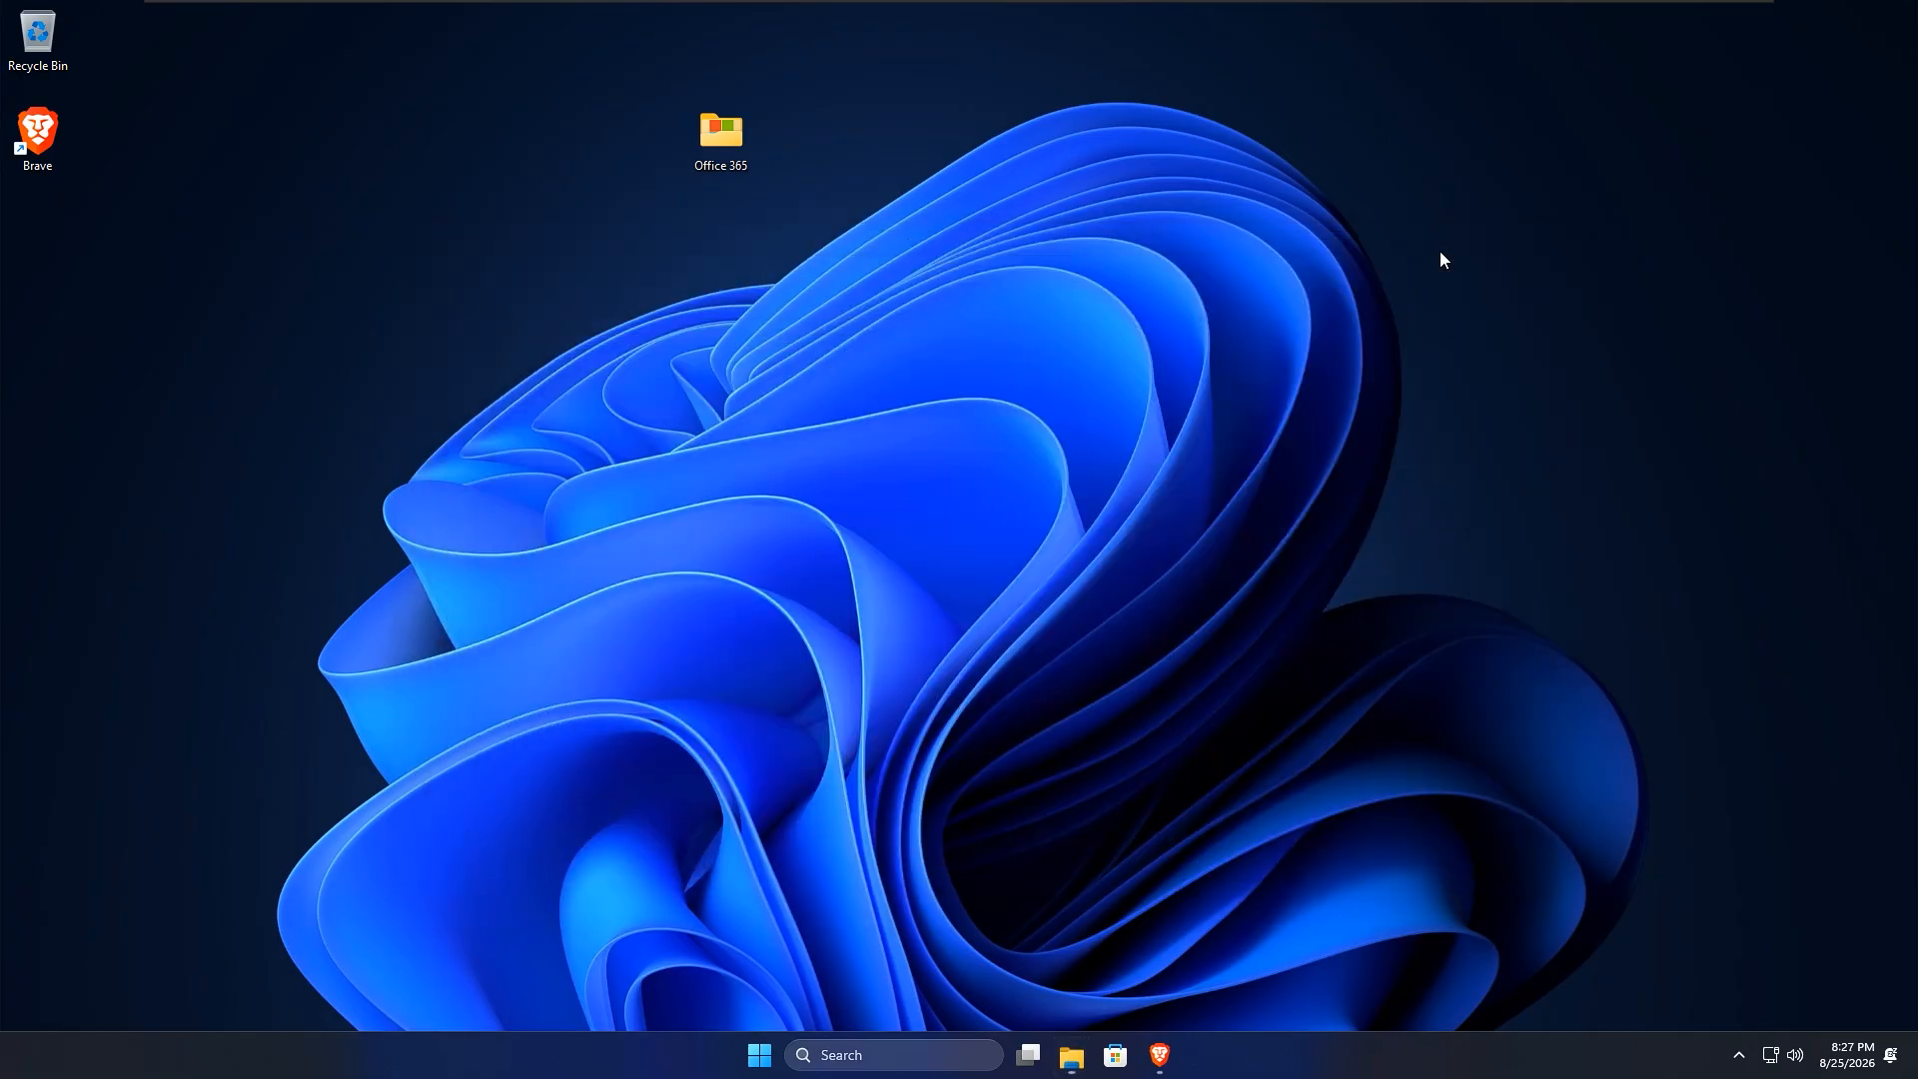
Step: Open Command Prompt as administrator, allow the elevation, and move its window toward the middle of the desktop
click(855, 1039)
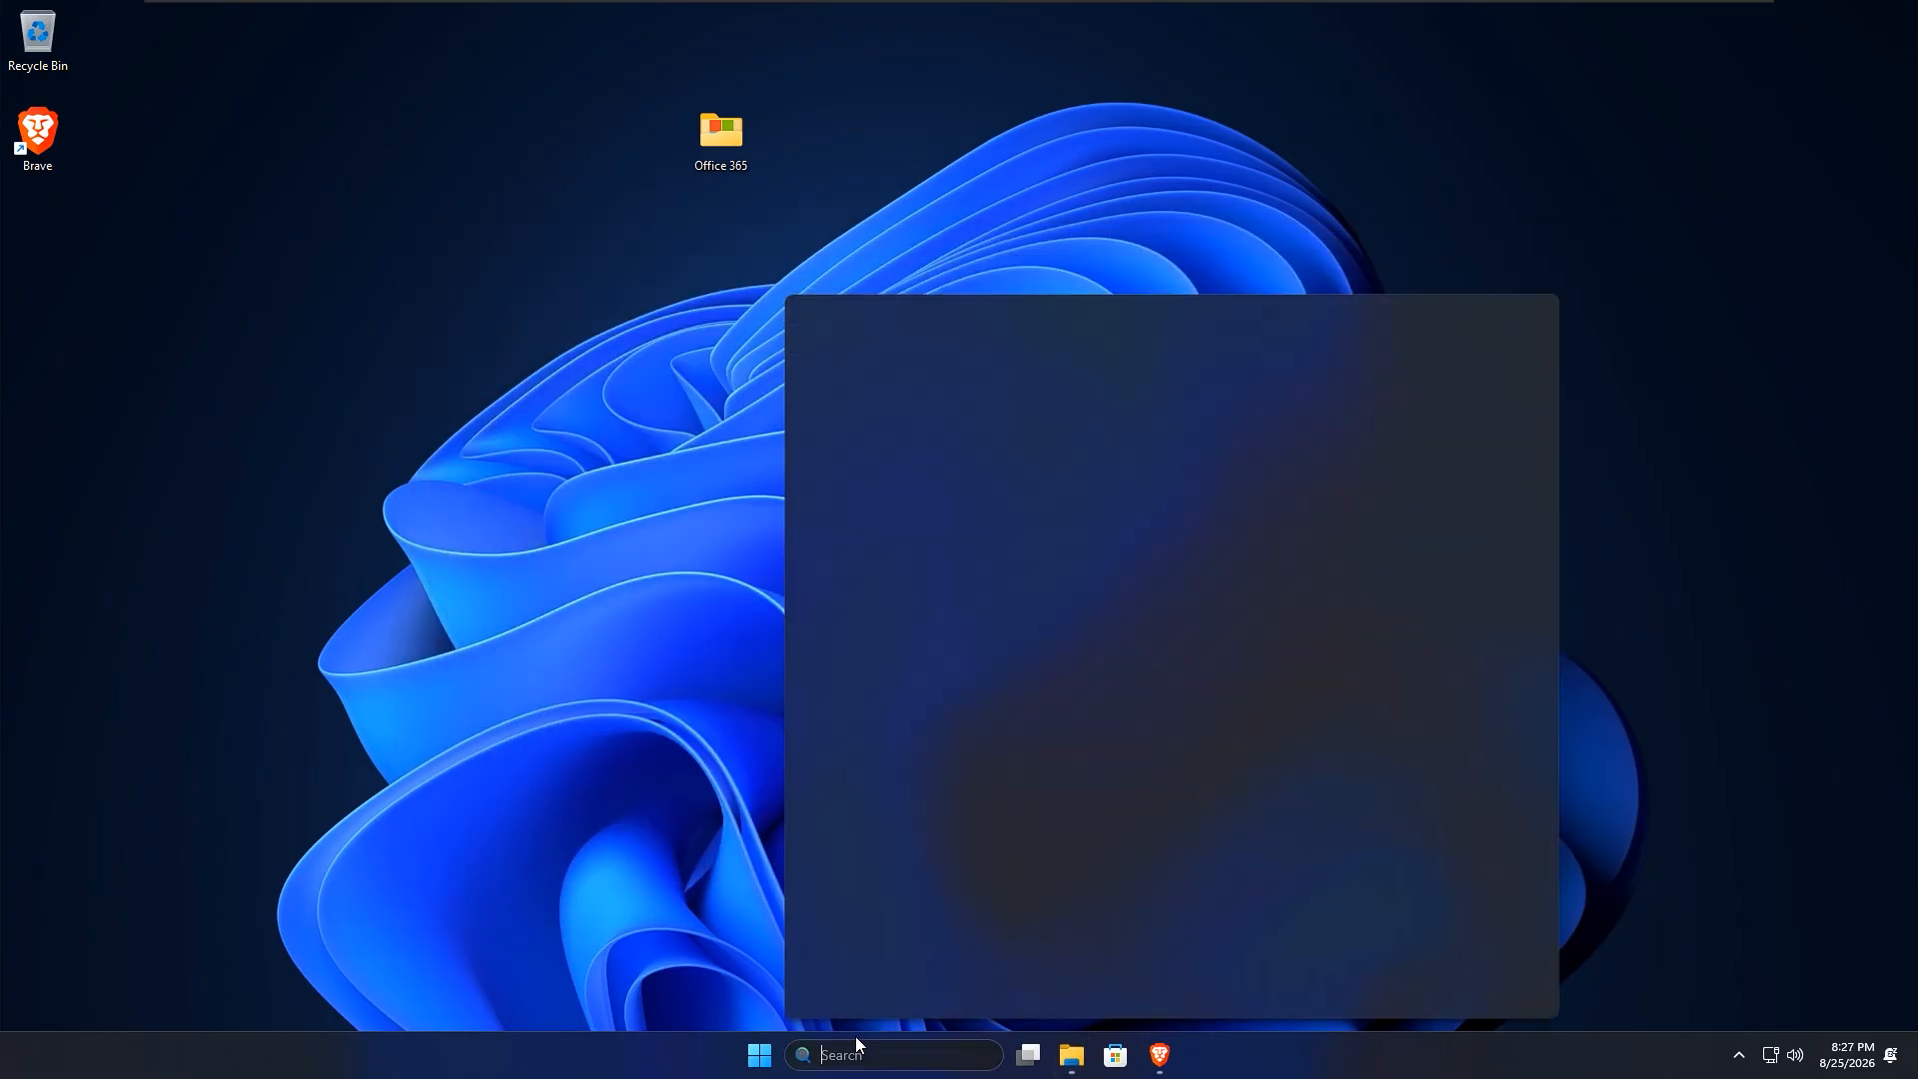
text(cmd)
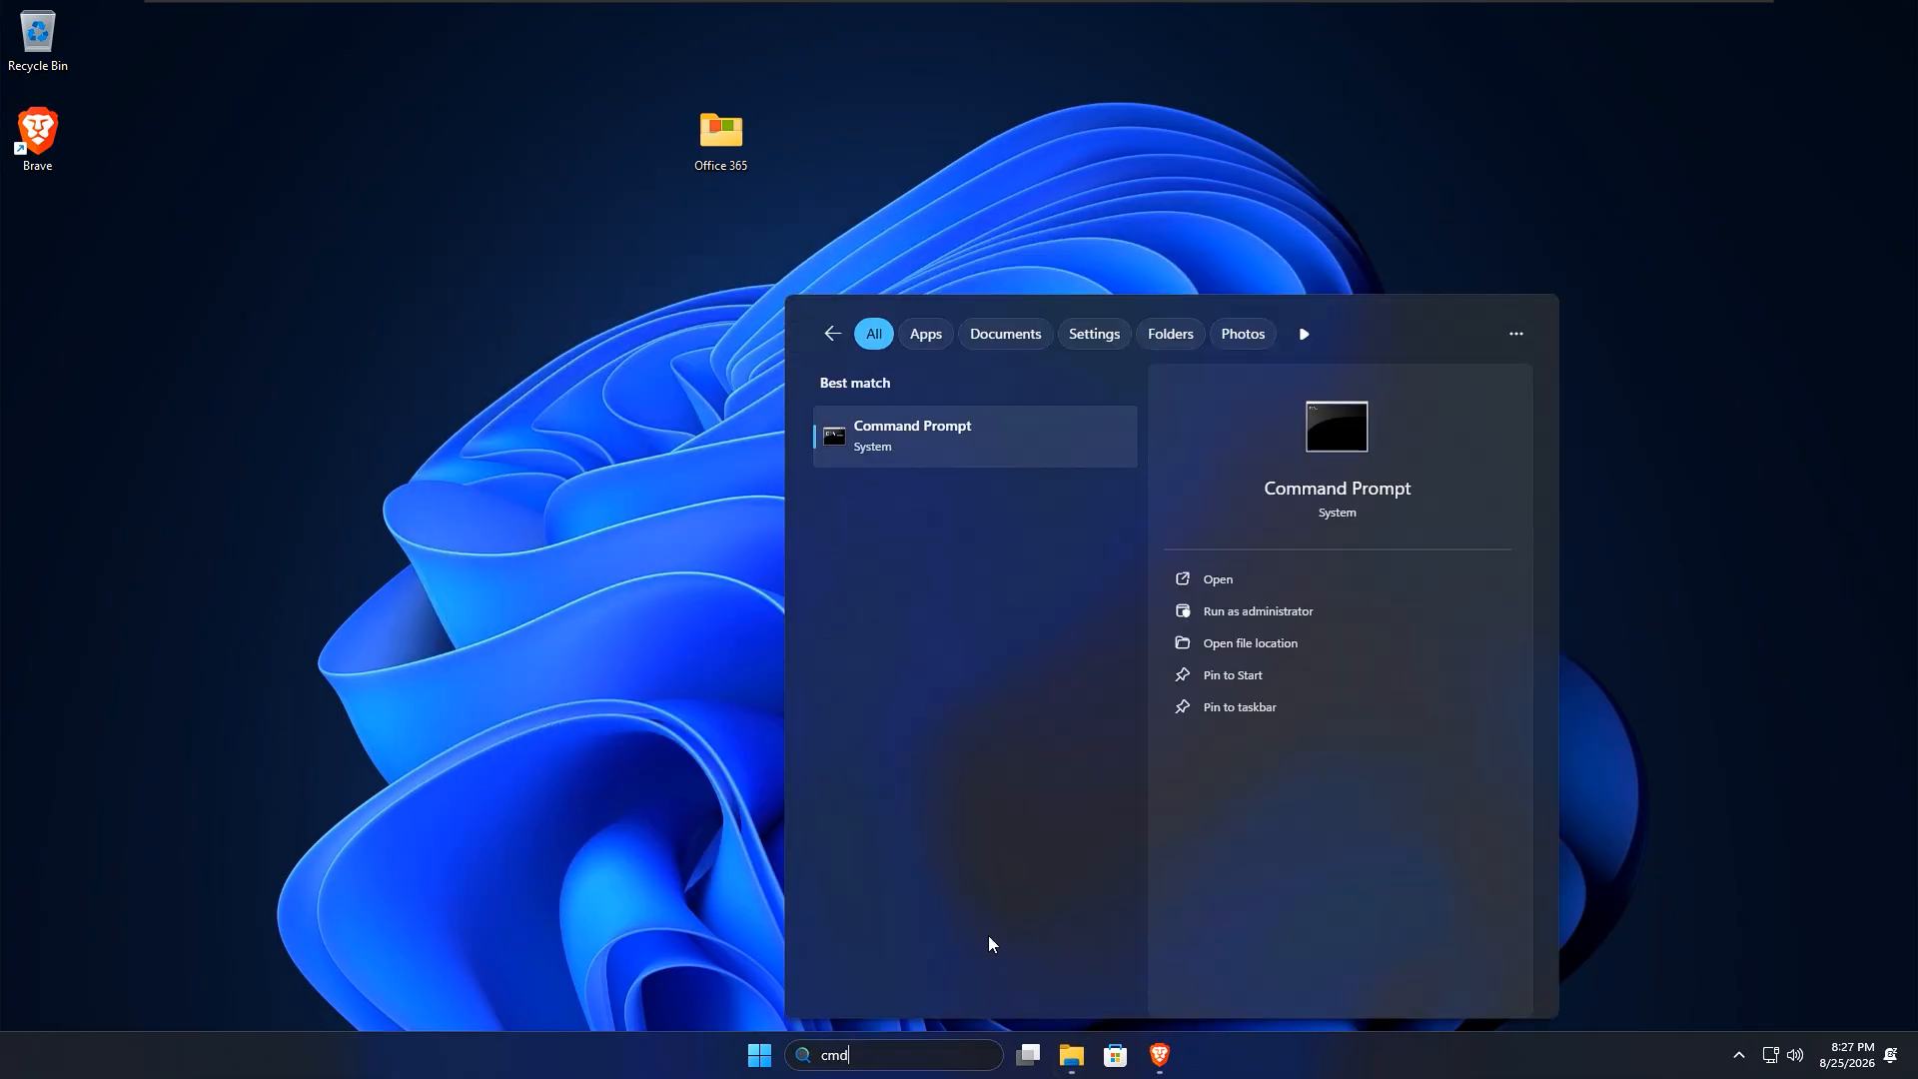
click(1238, 608)
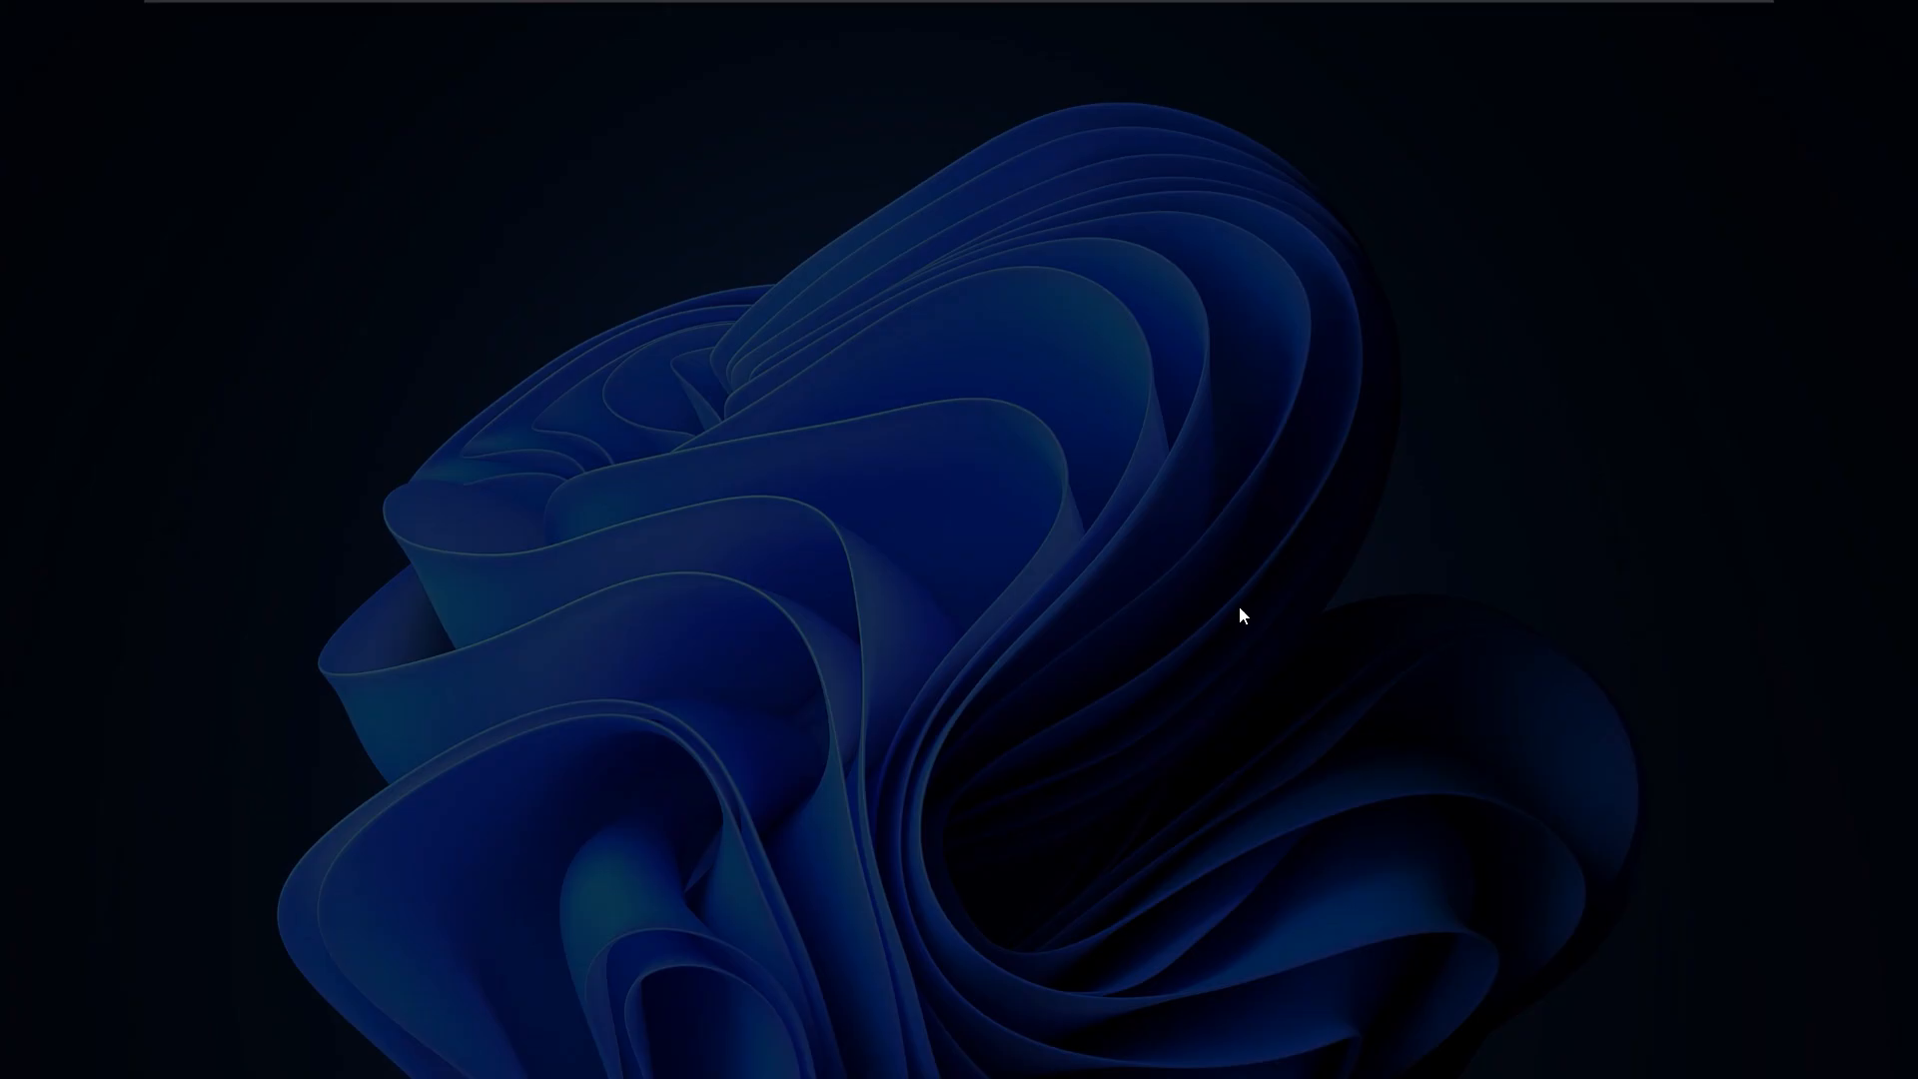
click(787, 692)
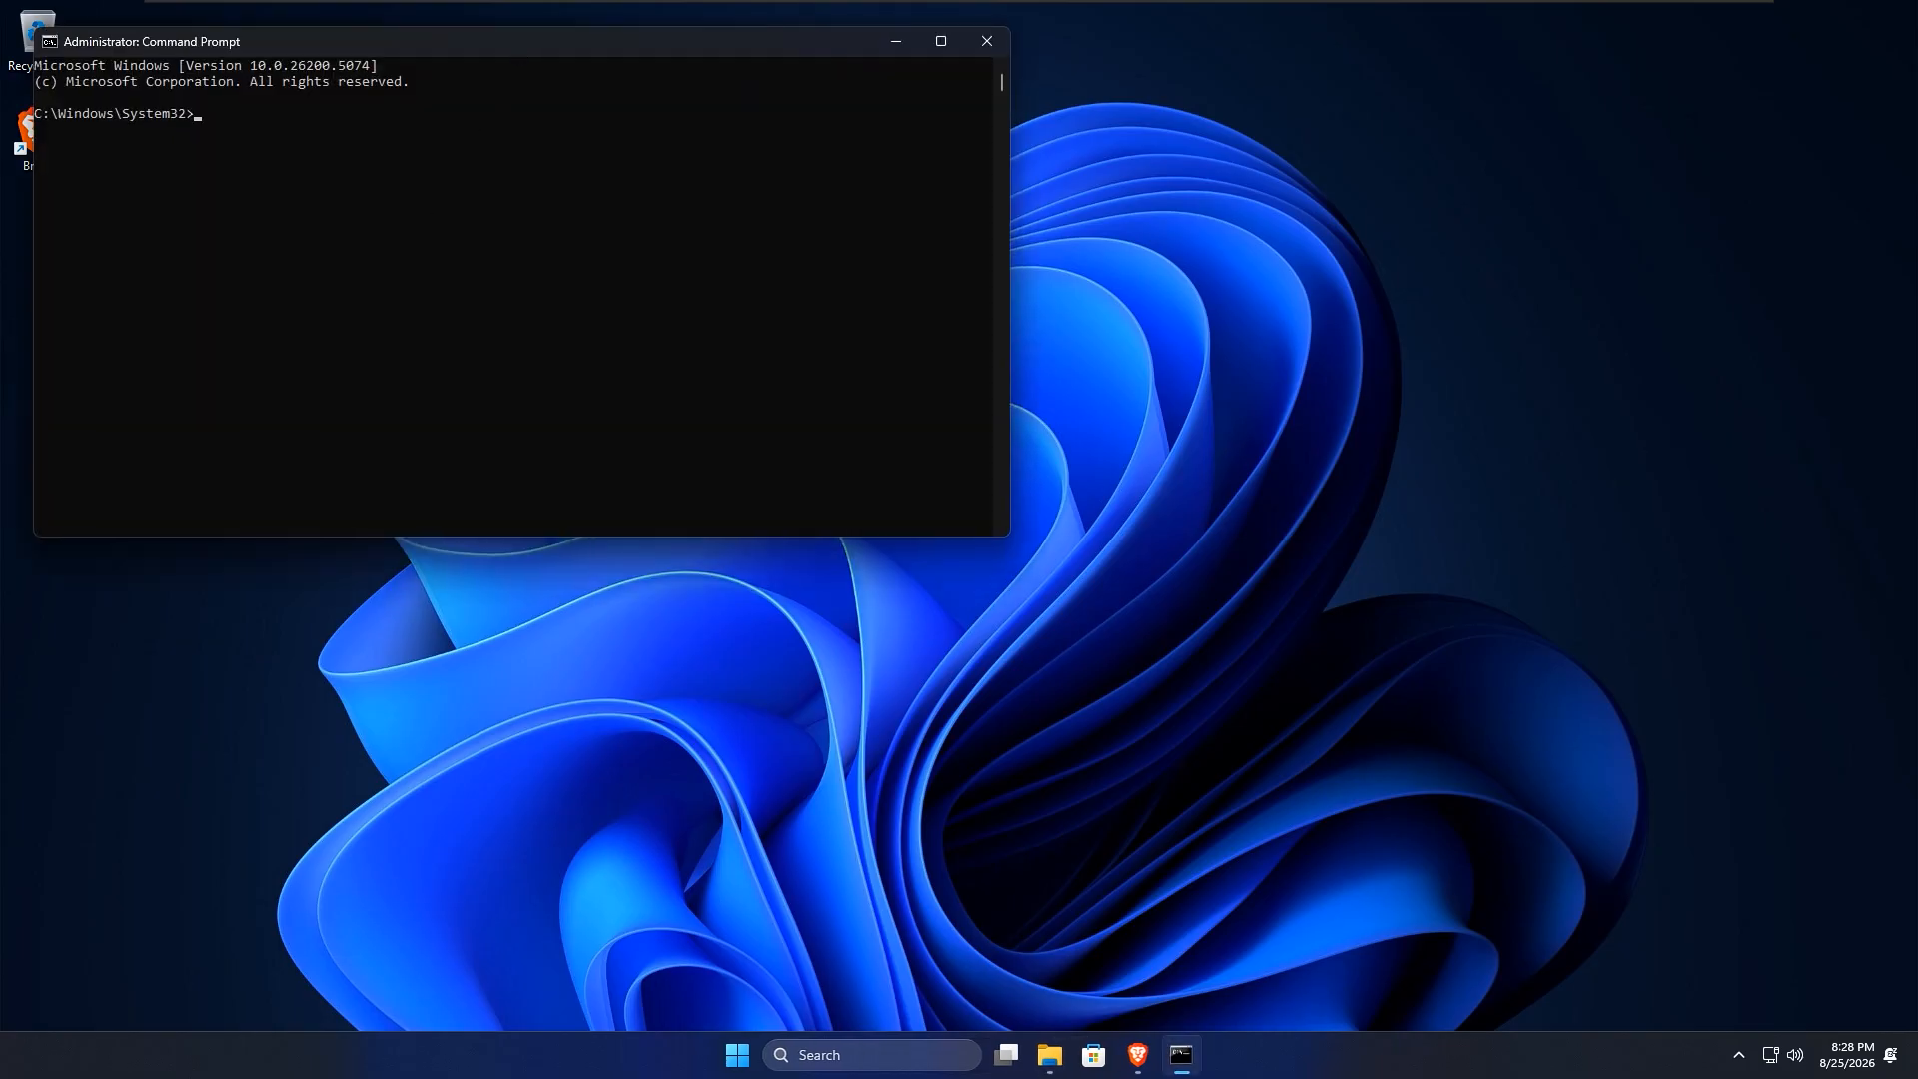
drag(519, 45, 1039, 316)
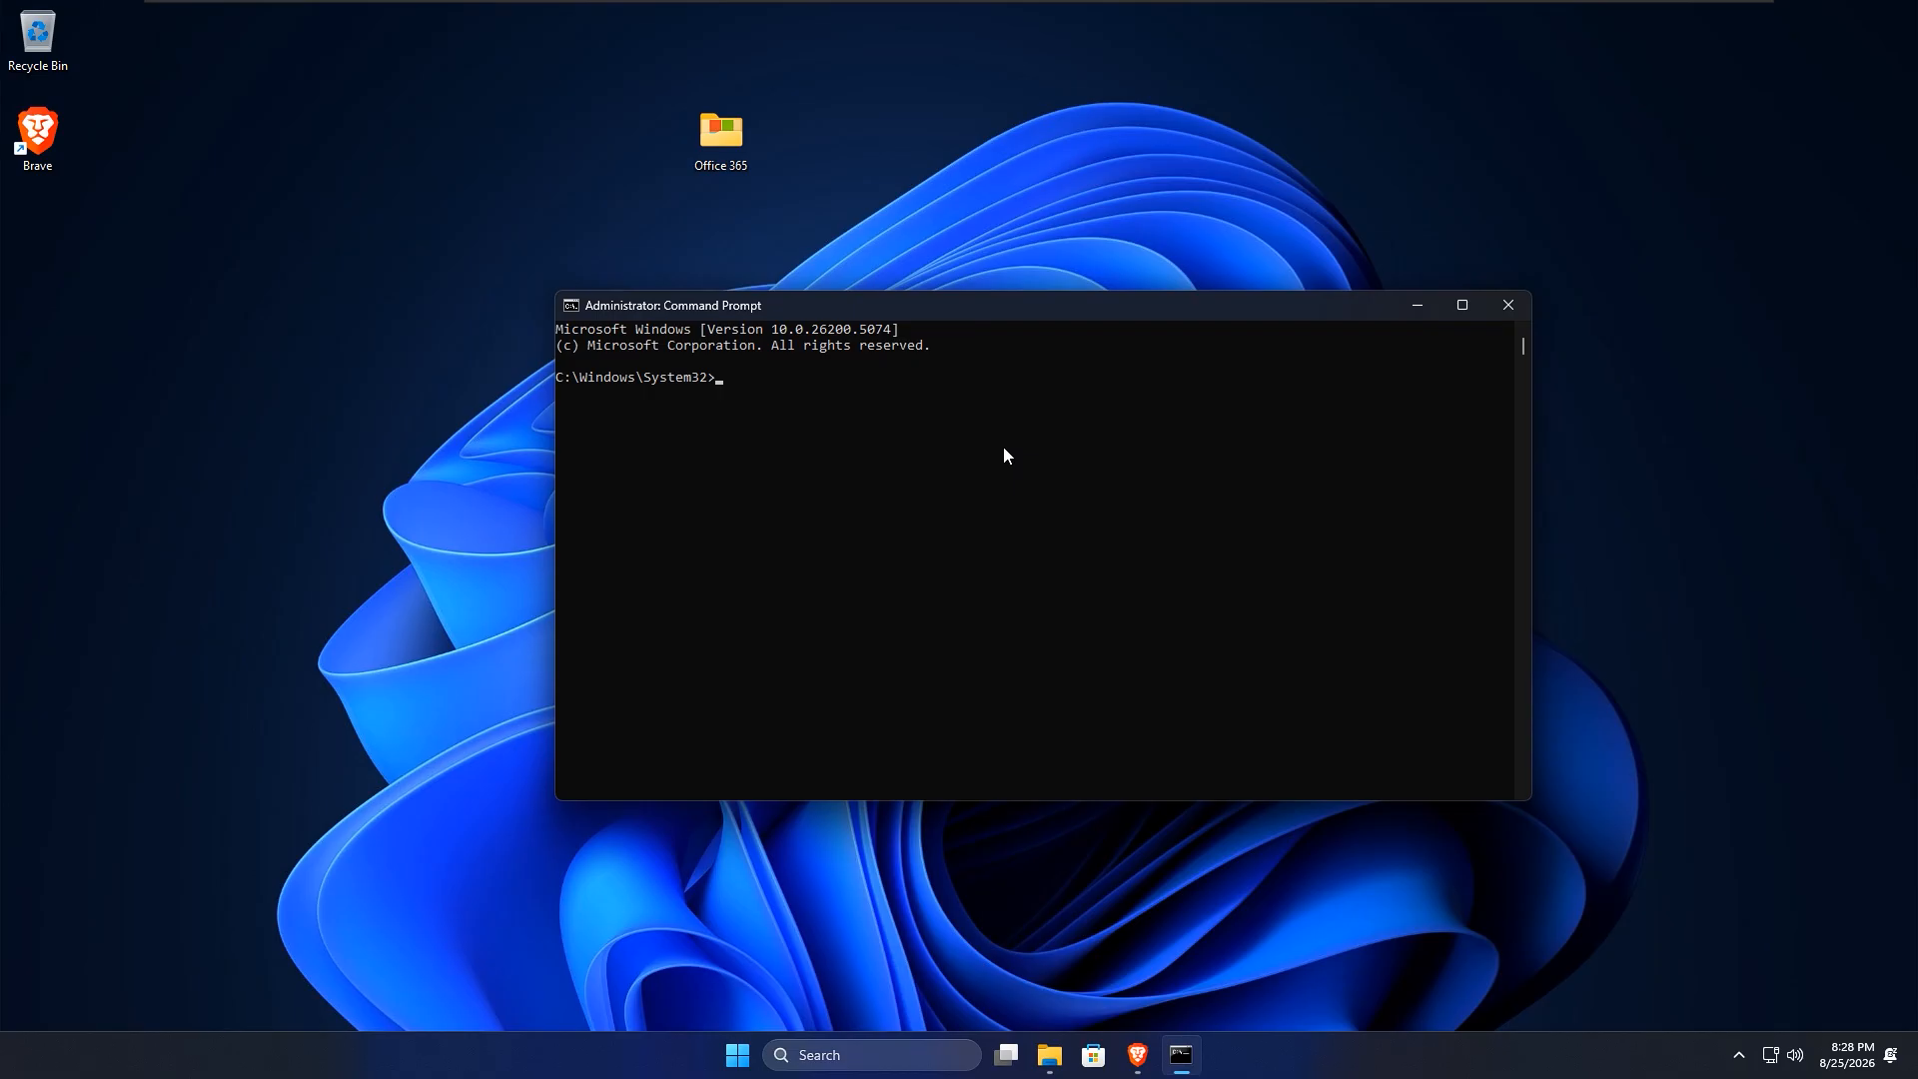
Step: Change the Command Prompt's working directory to the copied Office 365 folder path with cd
text(cd)
key(ctrl+v)
key(Return)
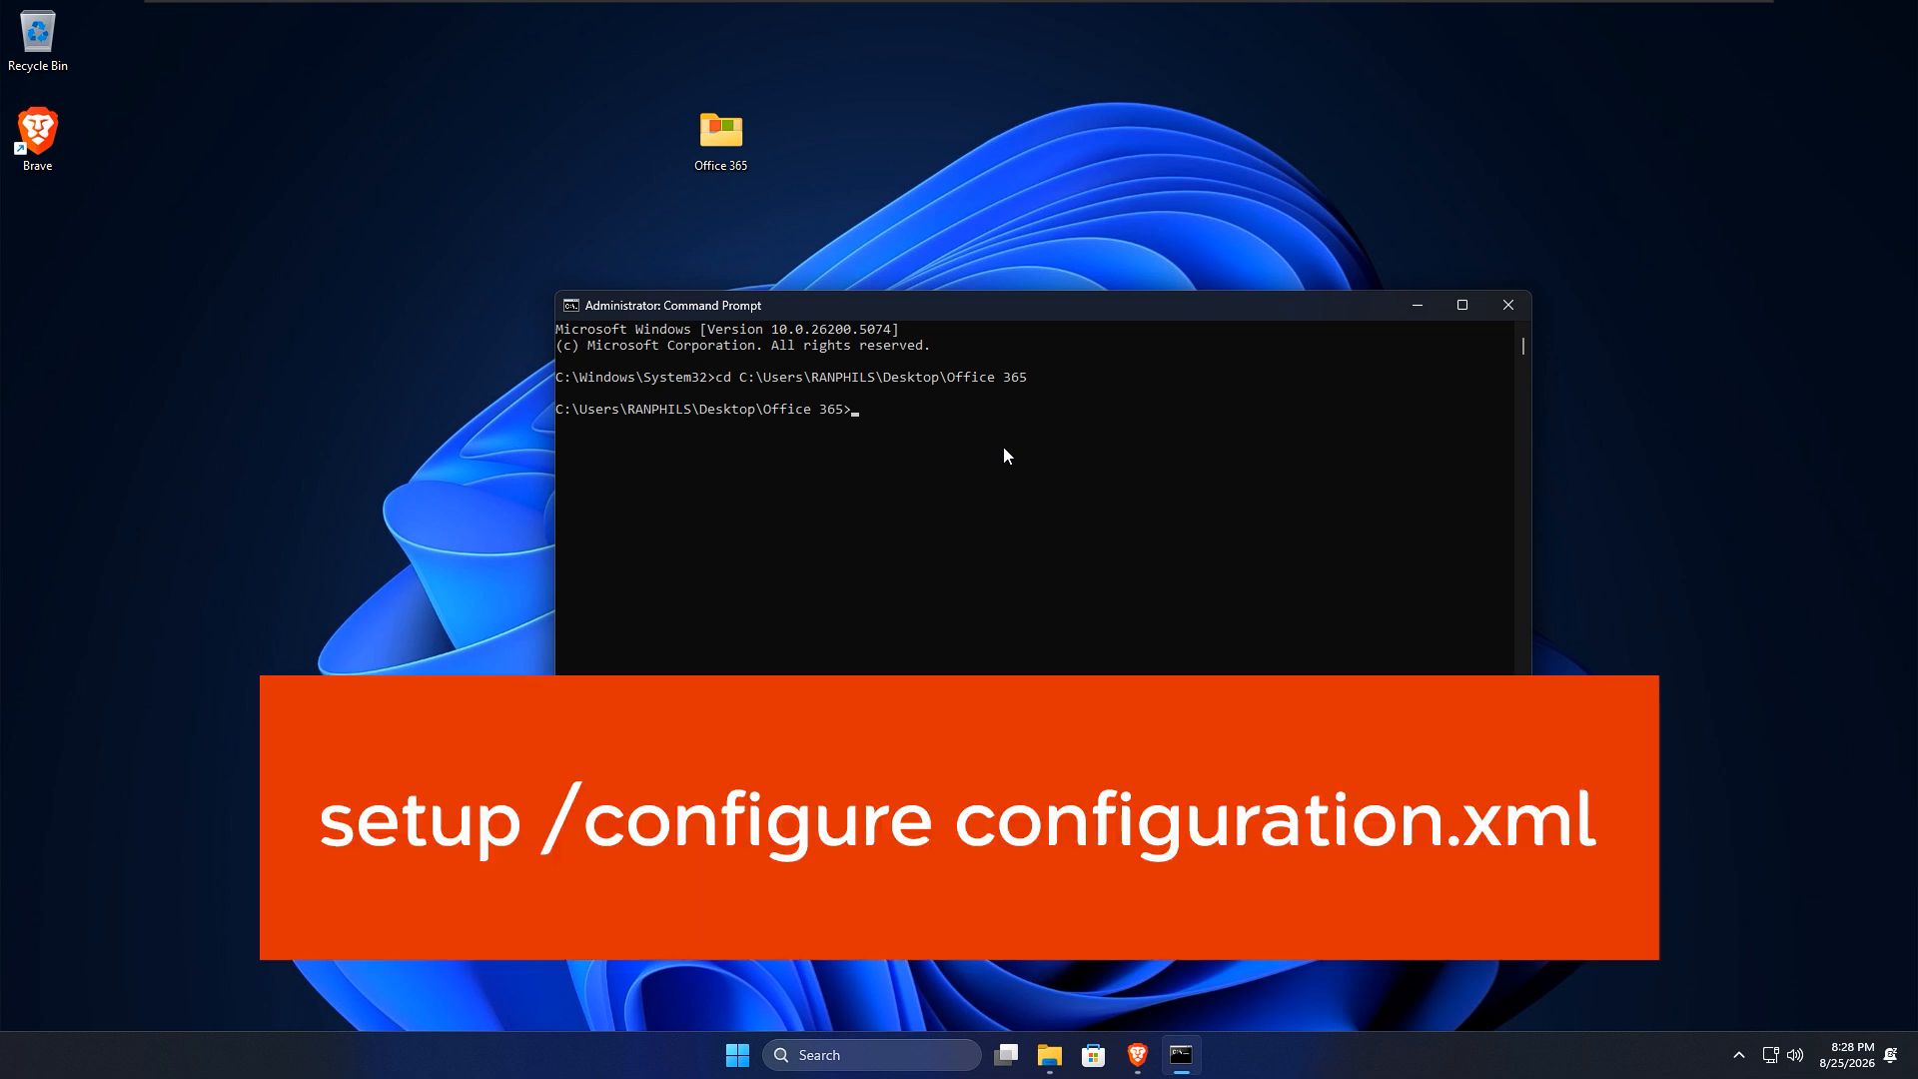
Step: Run the Office installation with the command "setup /configure configuration.xml"
text(se)
text(tup /configure configuration.xl)
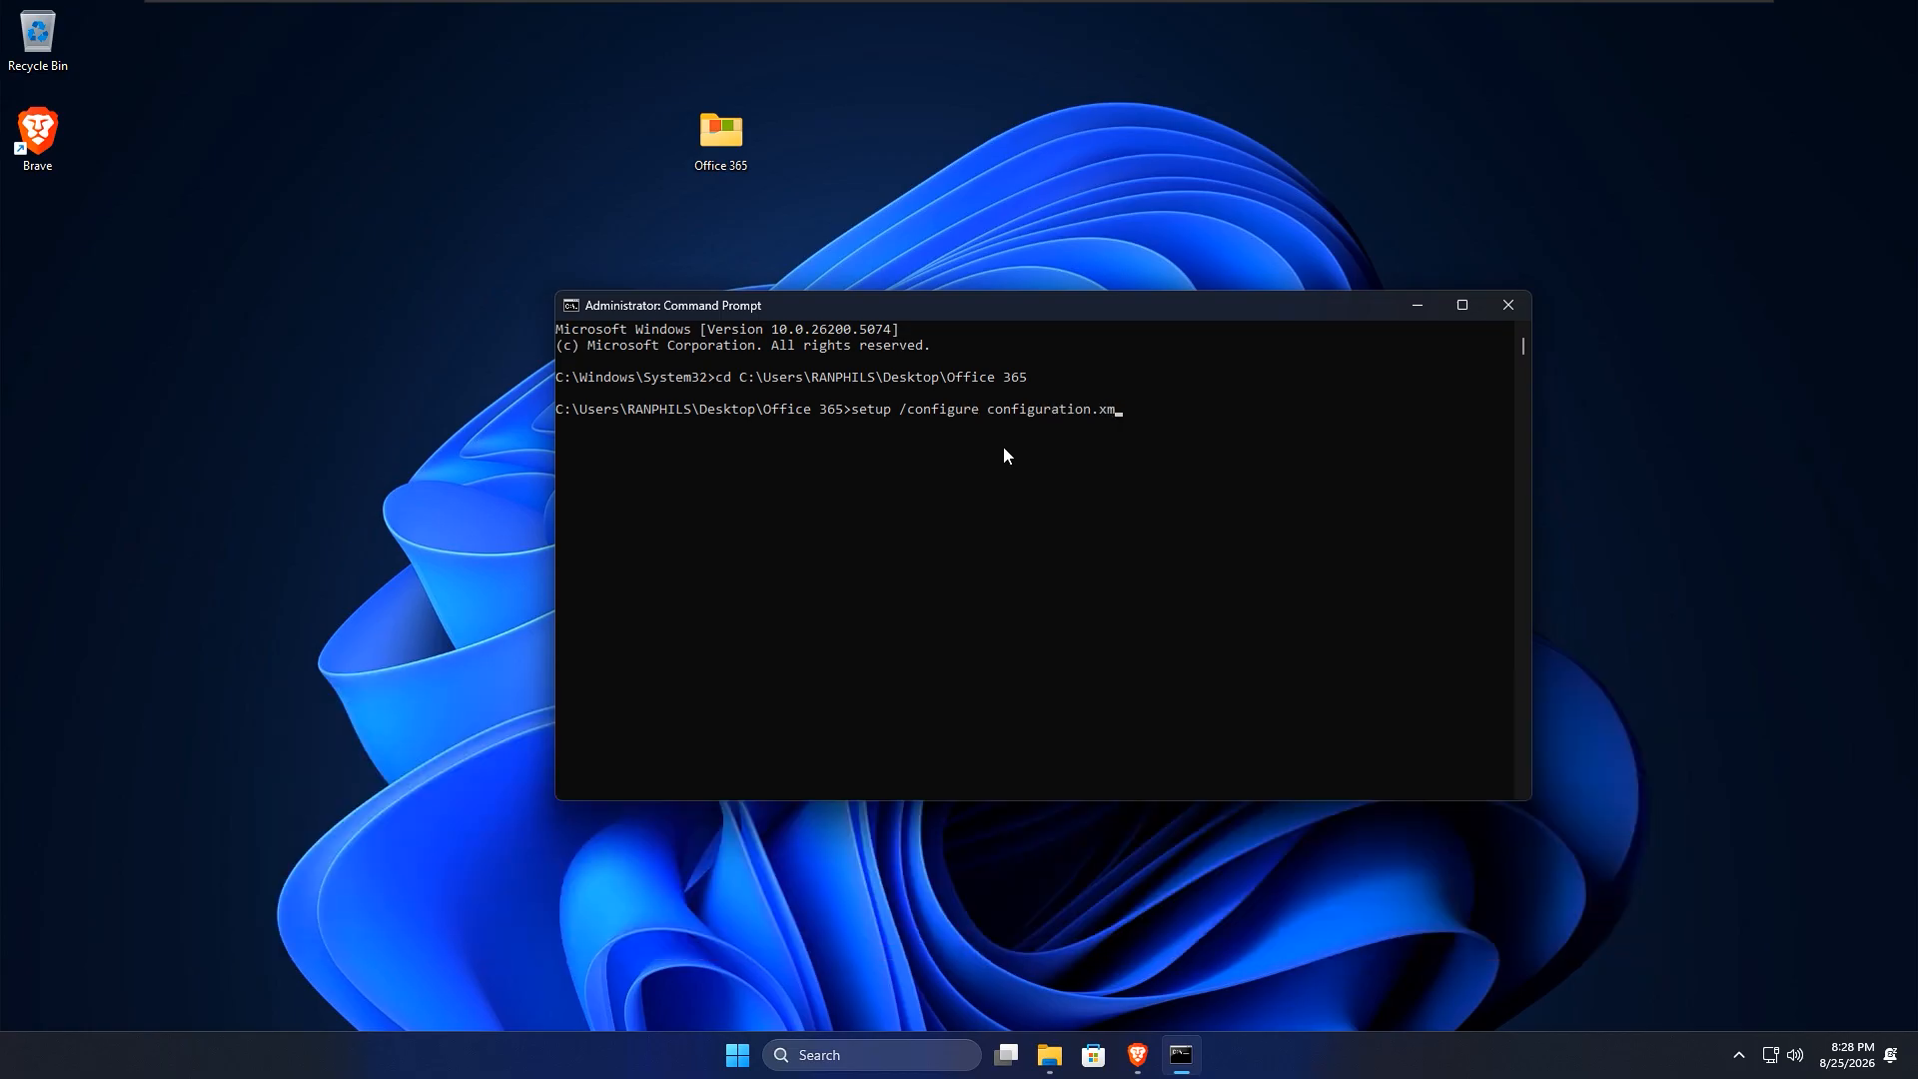
key(BackSpace)
text(ml)
key(Return)
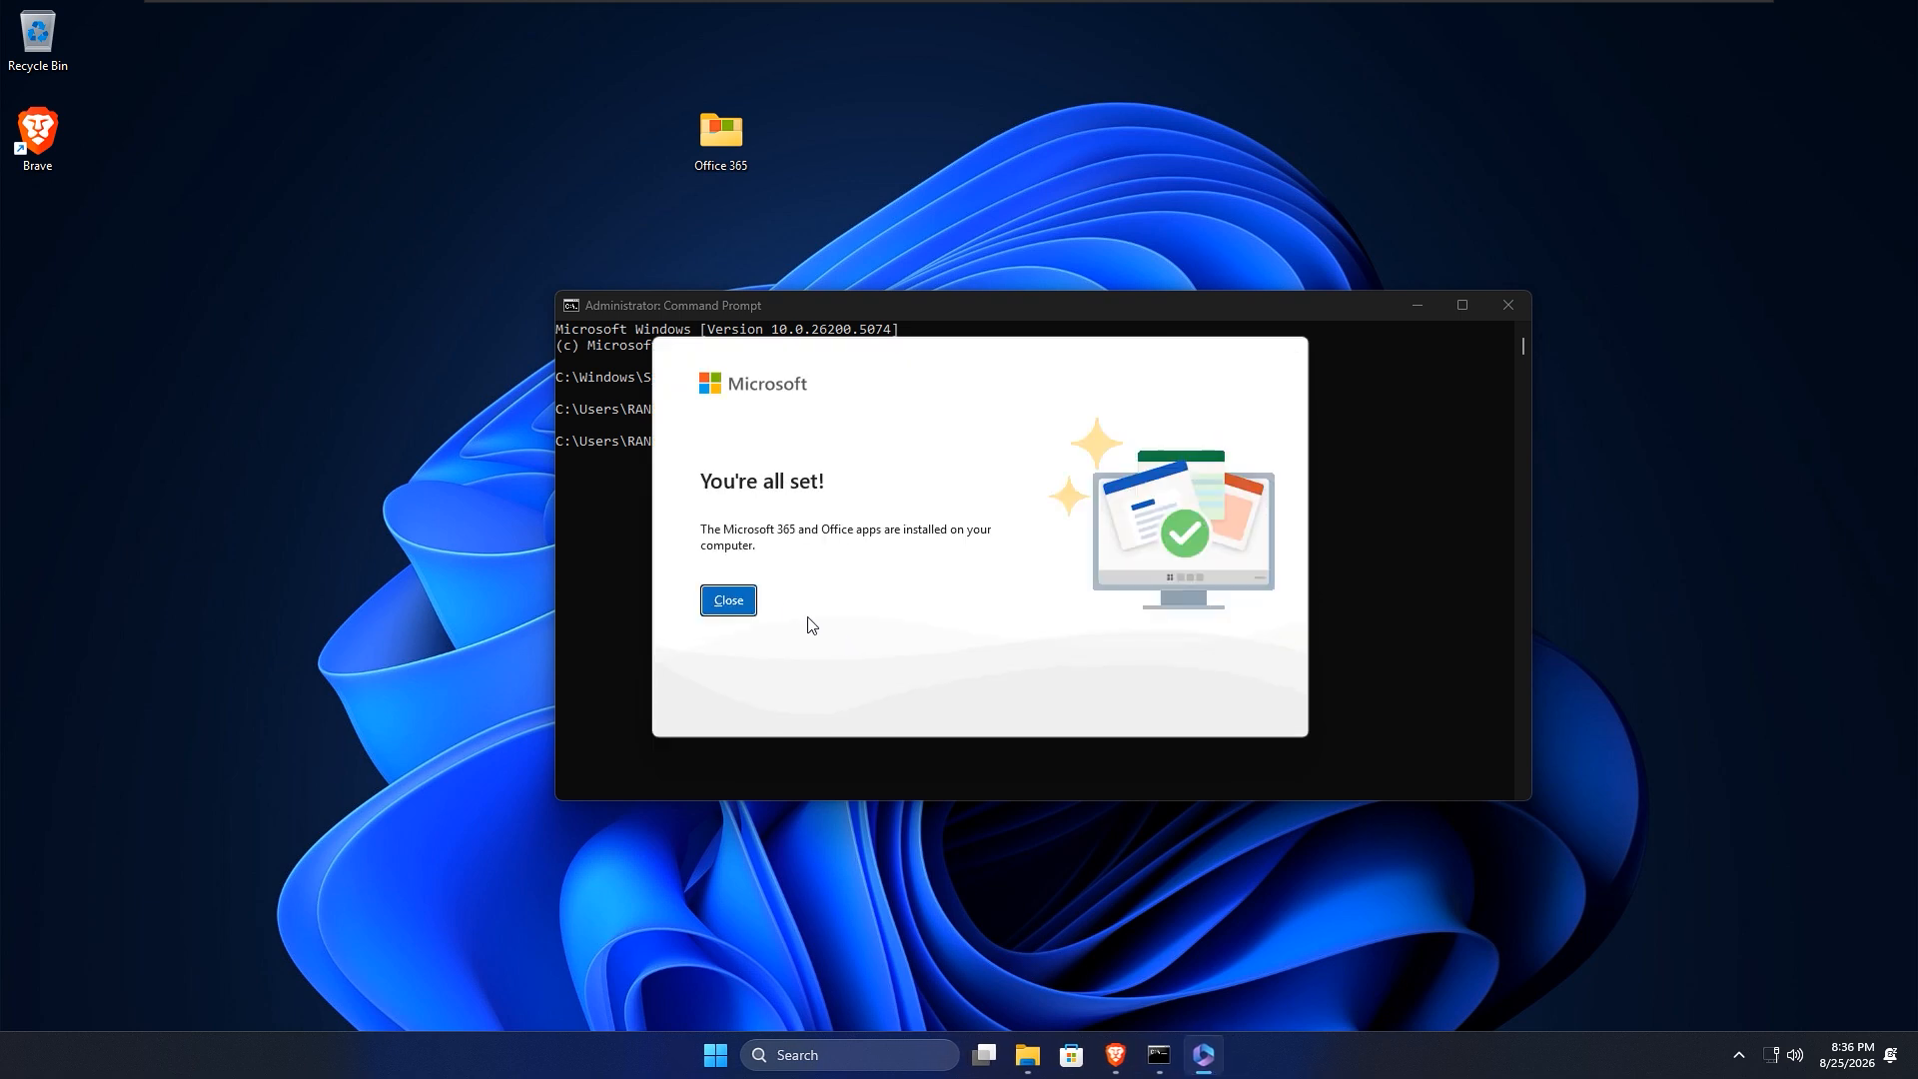
Step: Close the completed Office installer and the Command Prompt window
click(742, 602)
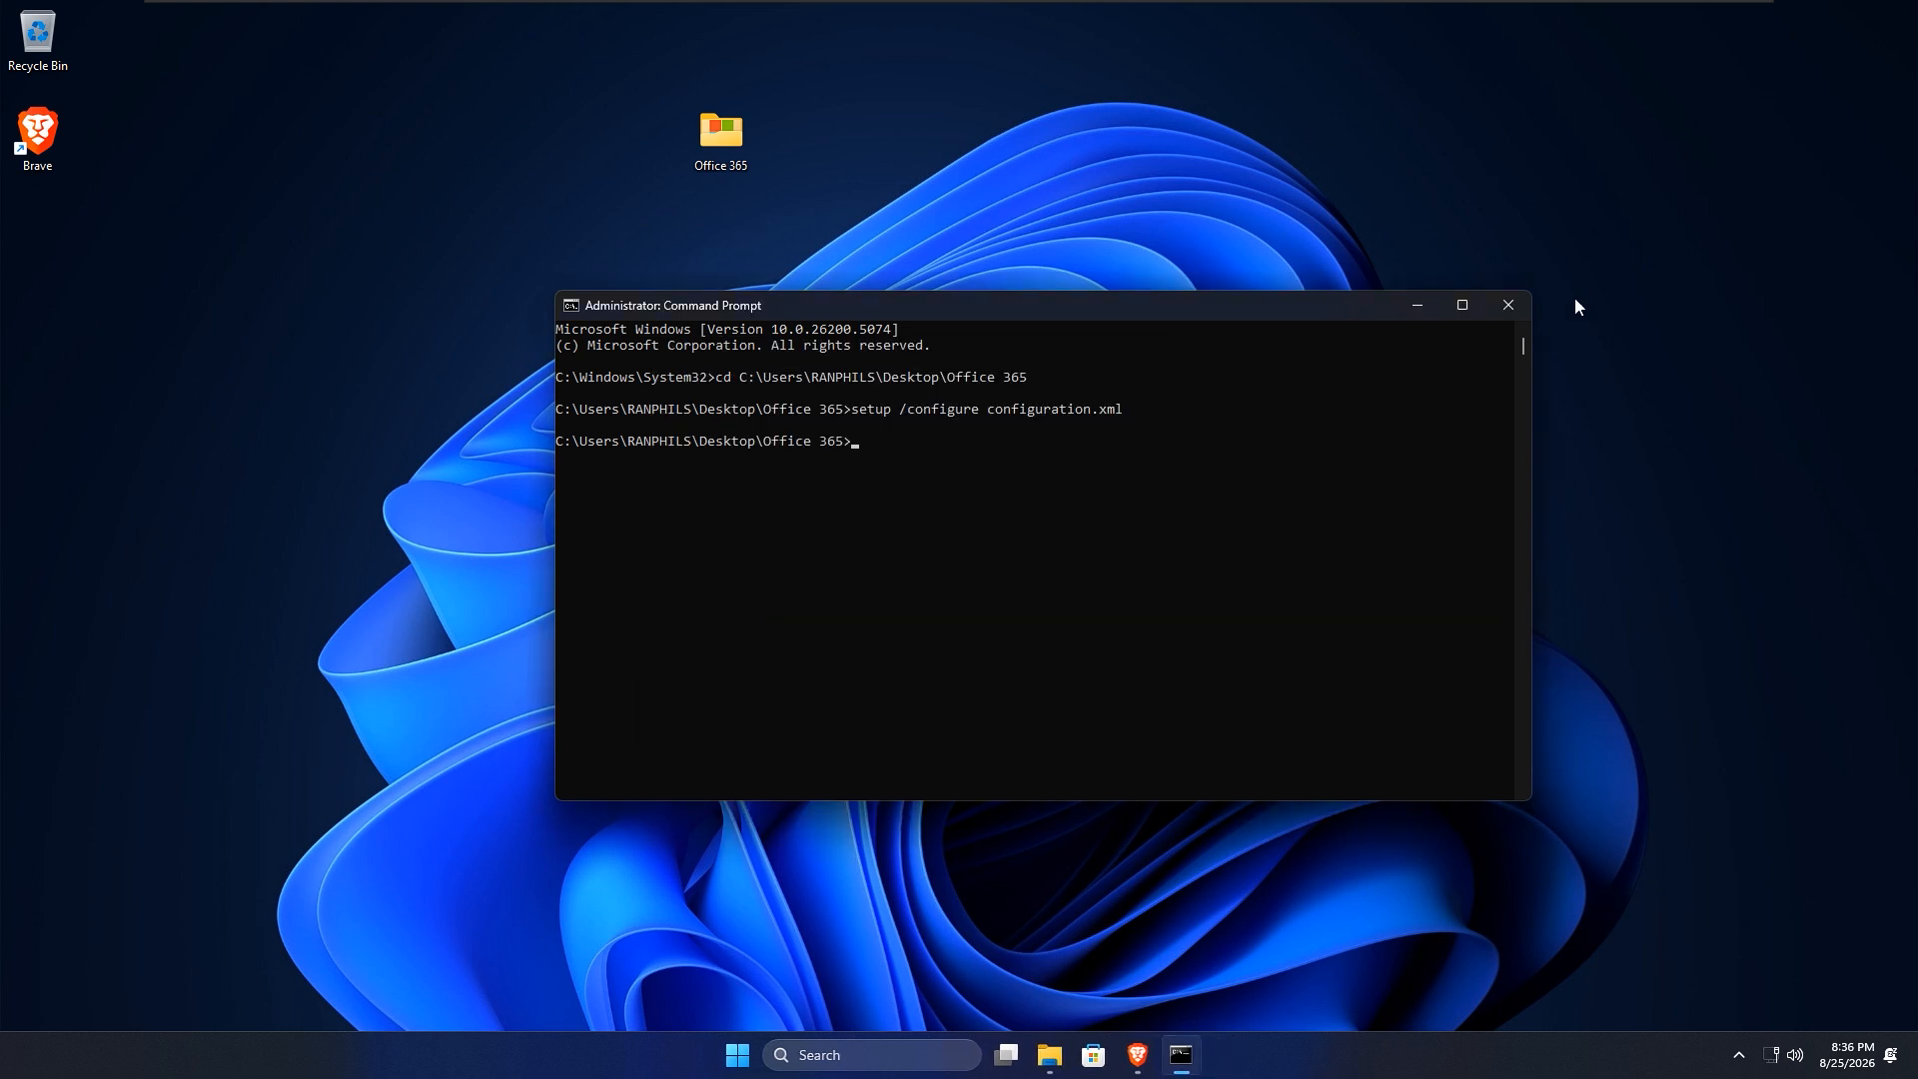
click(1507, 304)
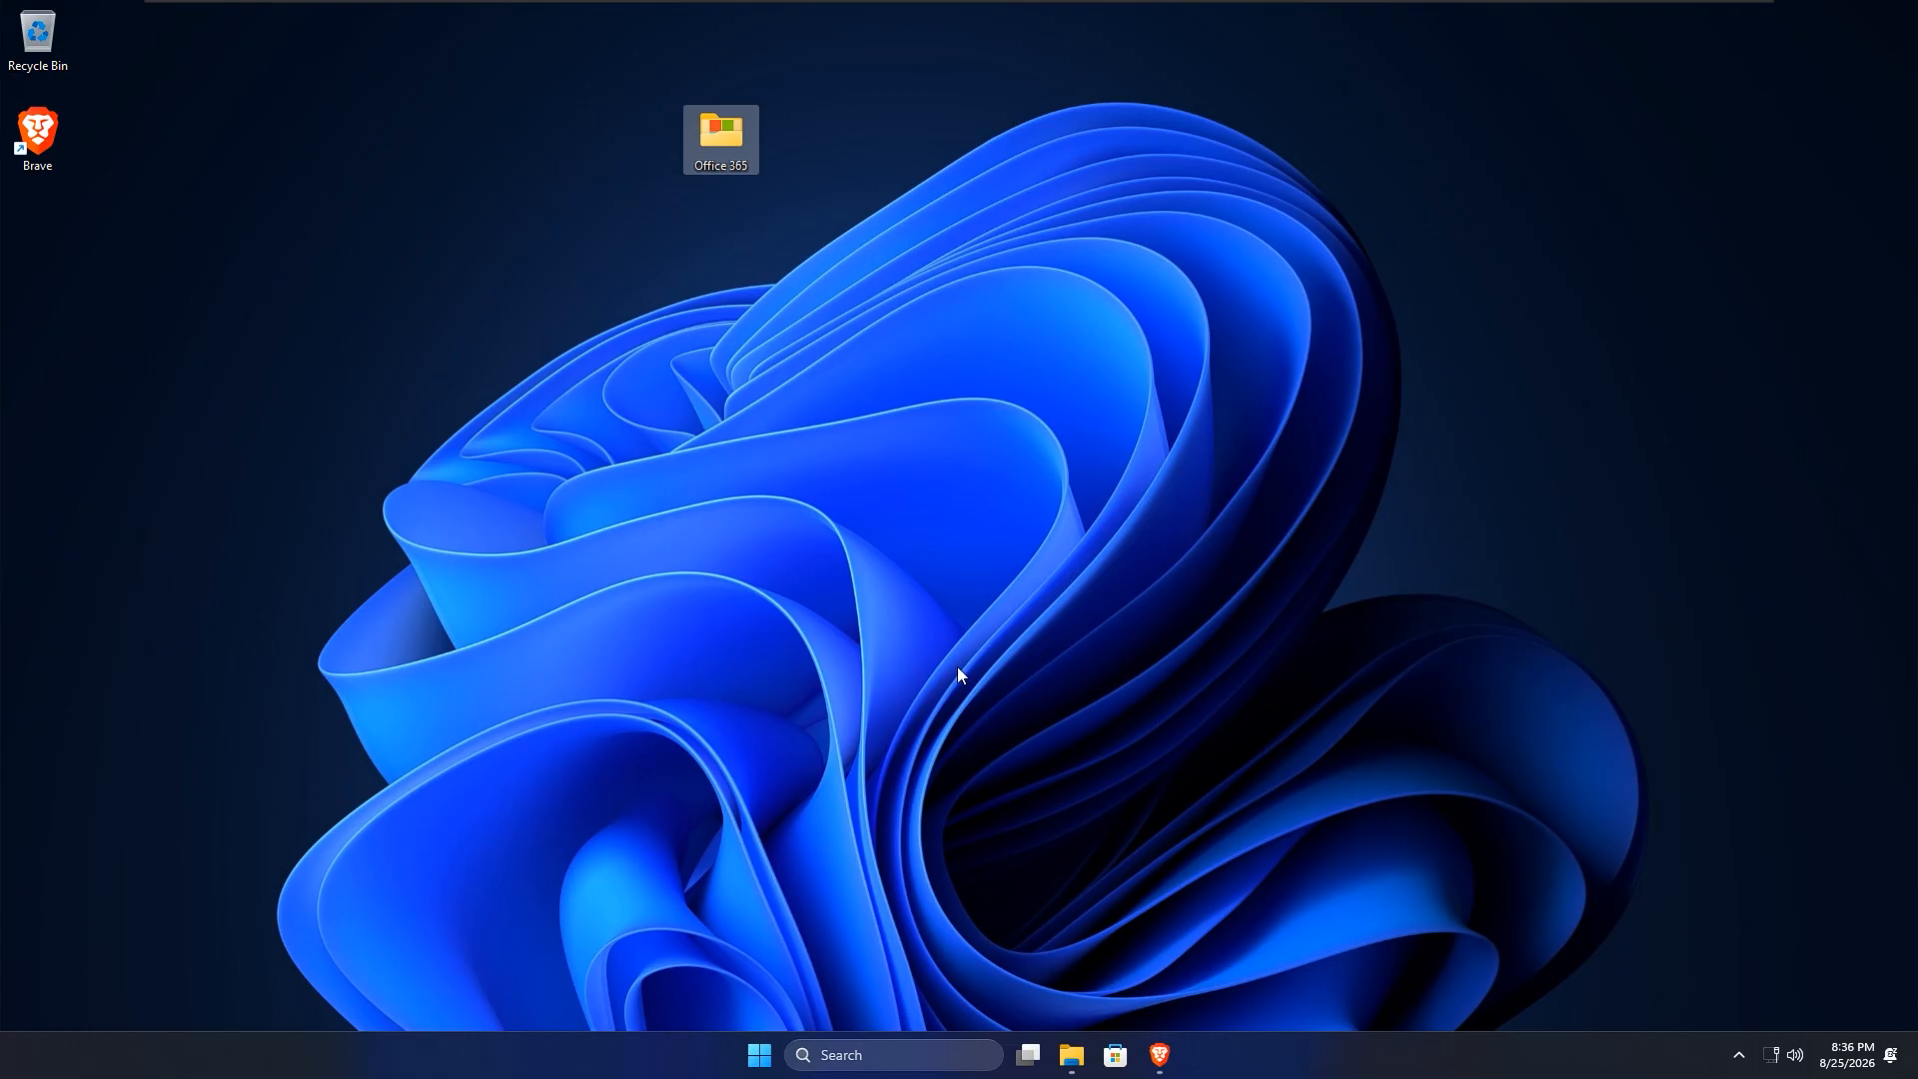
Step: Launch Word and clear its first-run dialogs, skipping the product key, accepting the license agreement and dismissing the privacy notice
click(756, 1057)
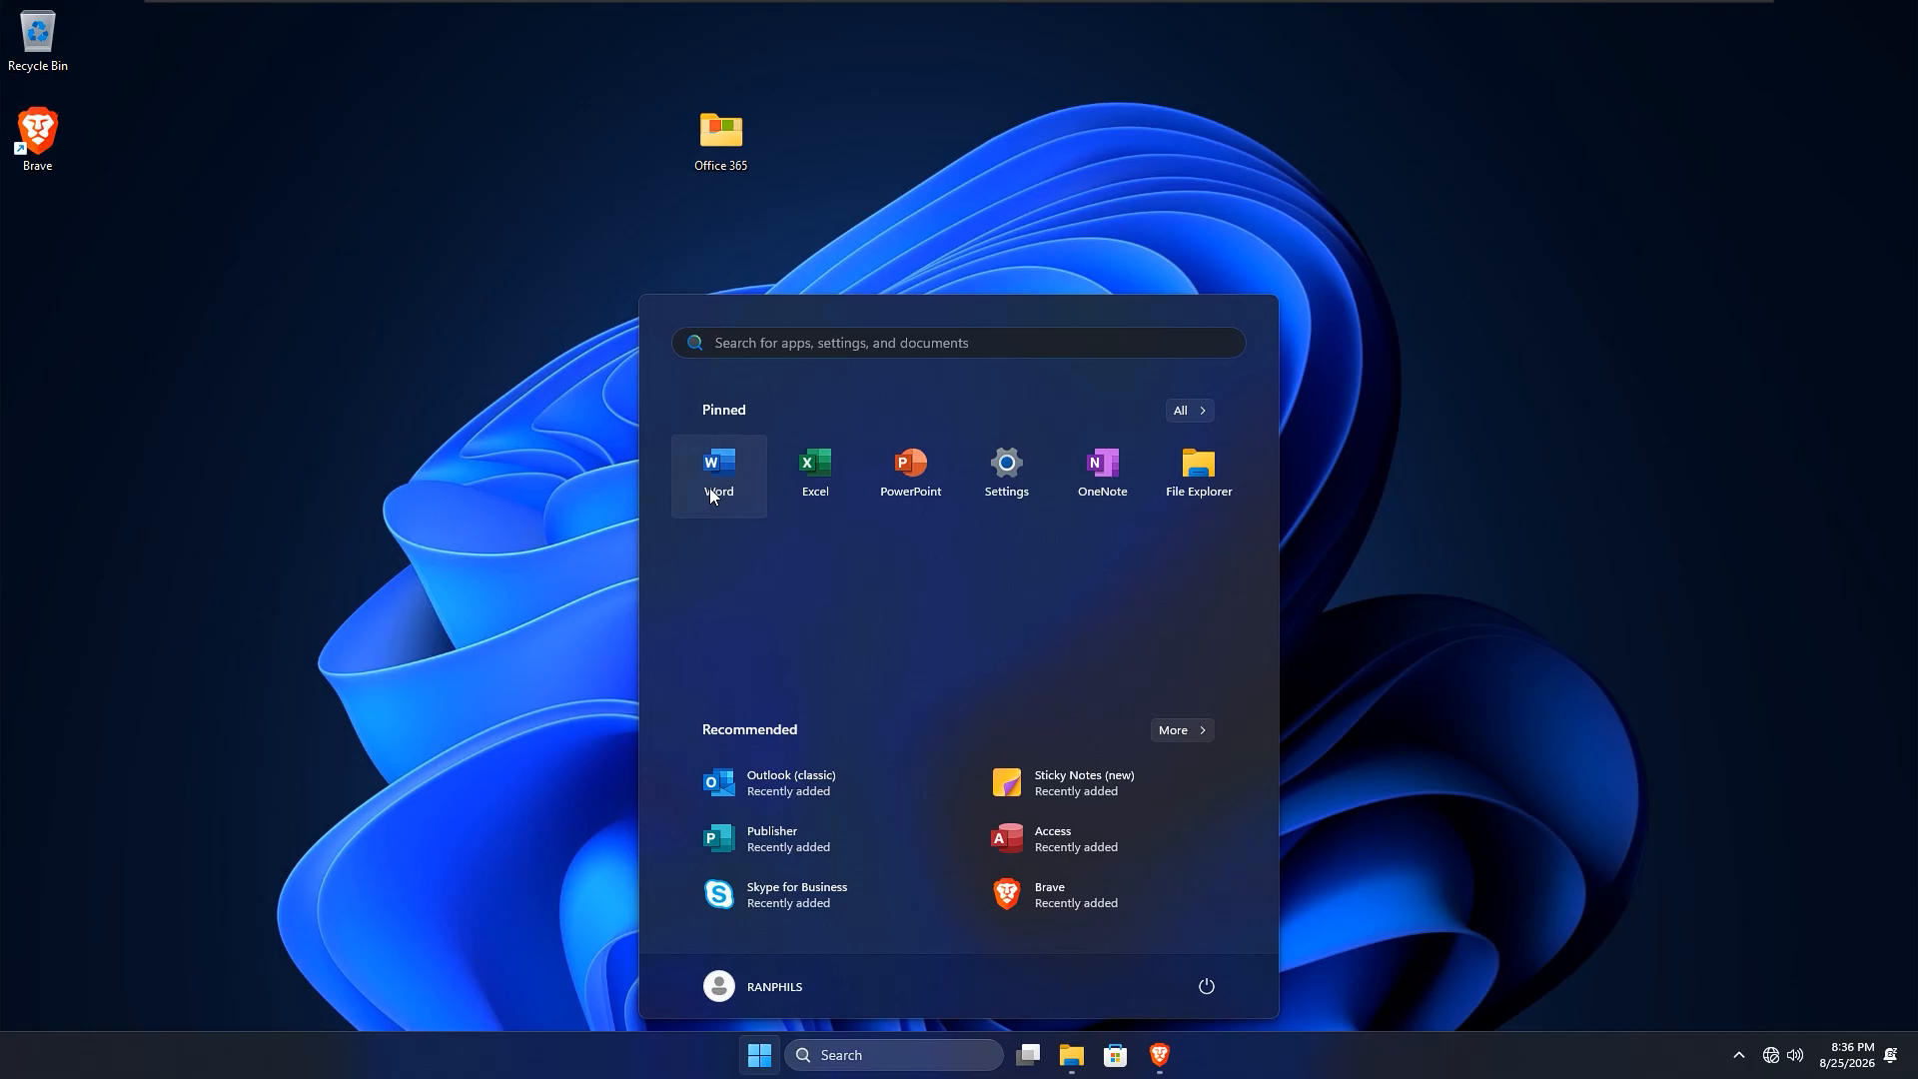
click(710, 489)
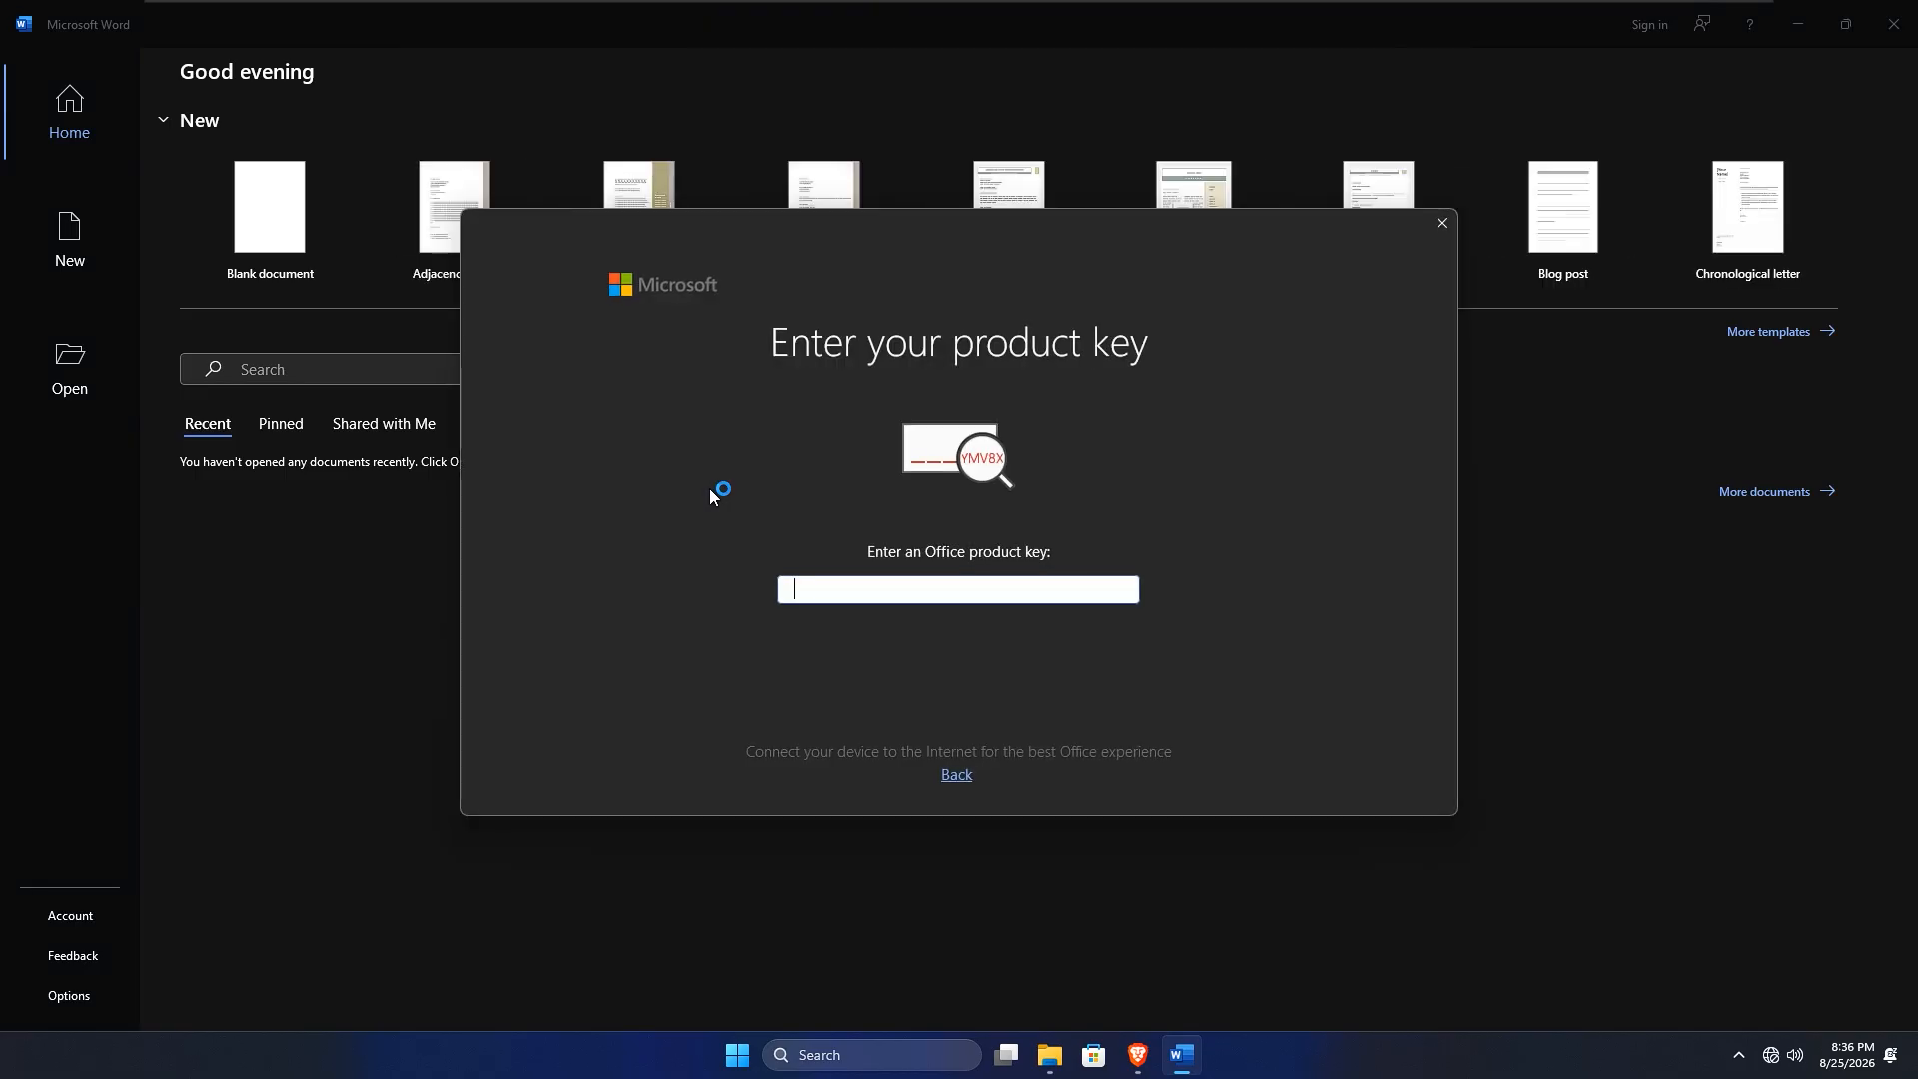
click(1439, 228)
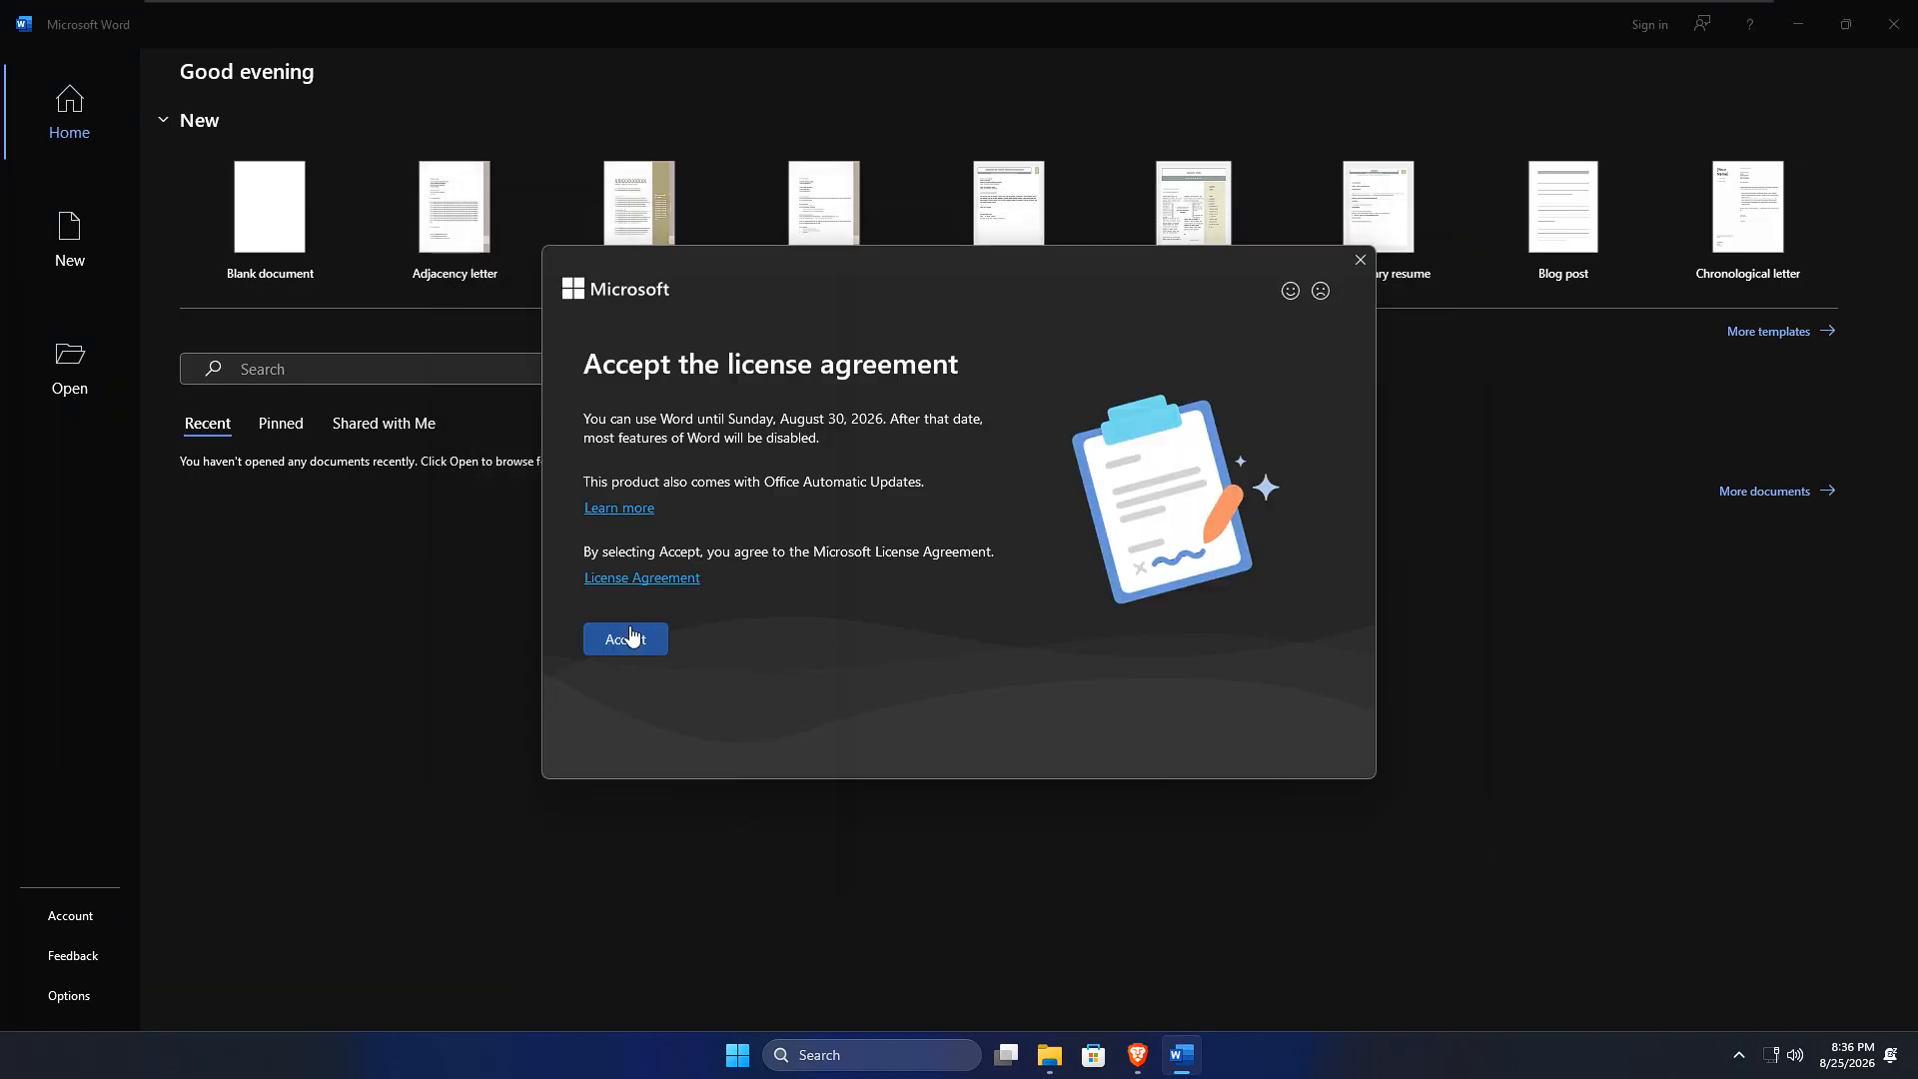
click(617, 642)
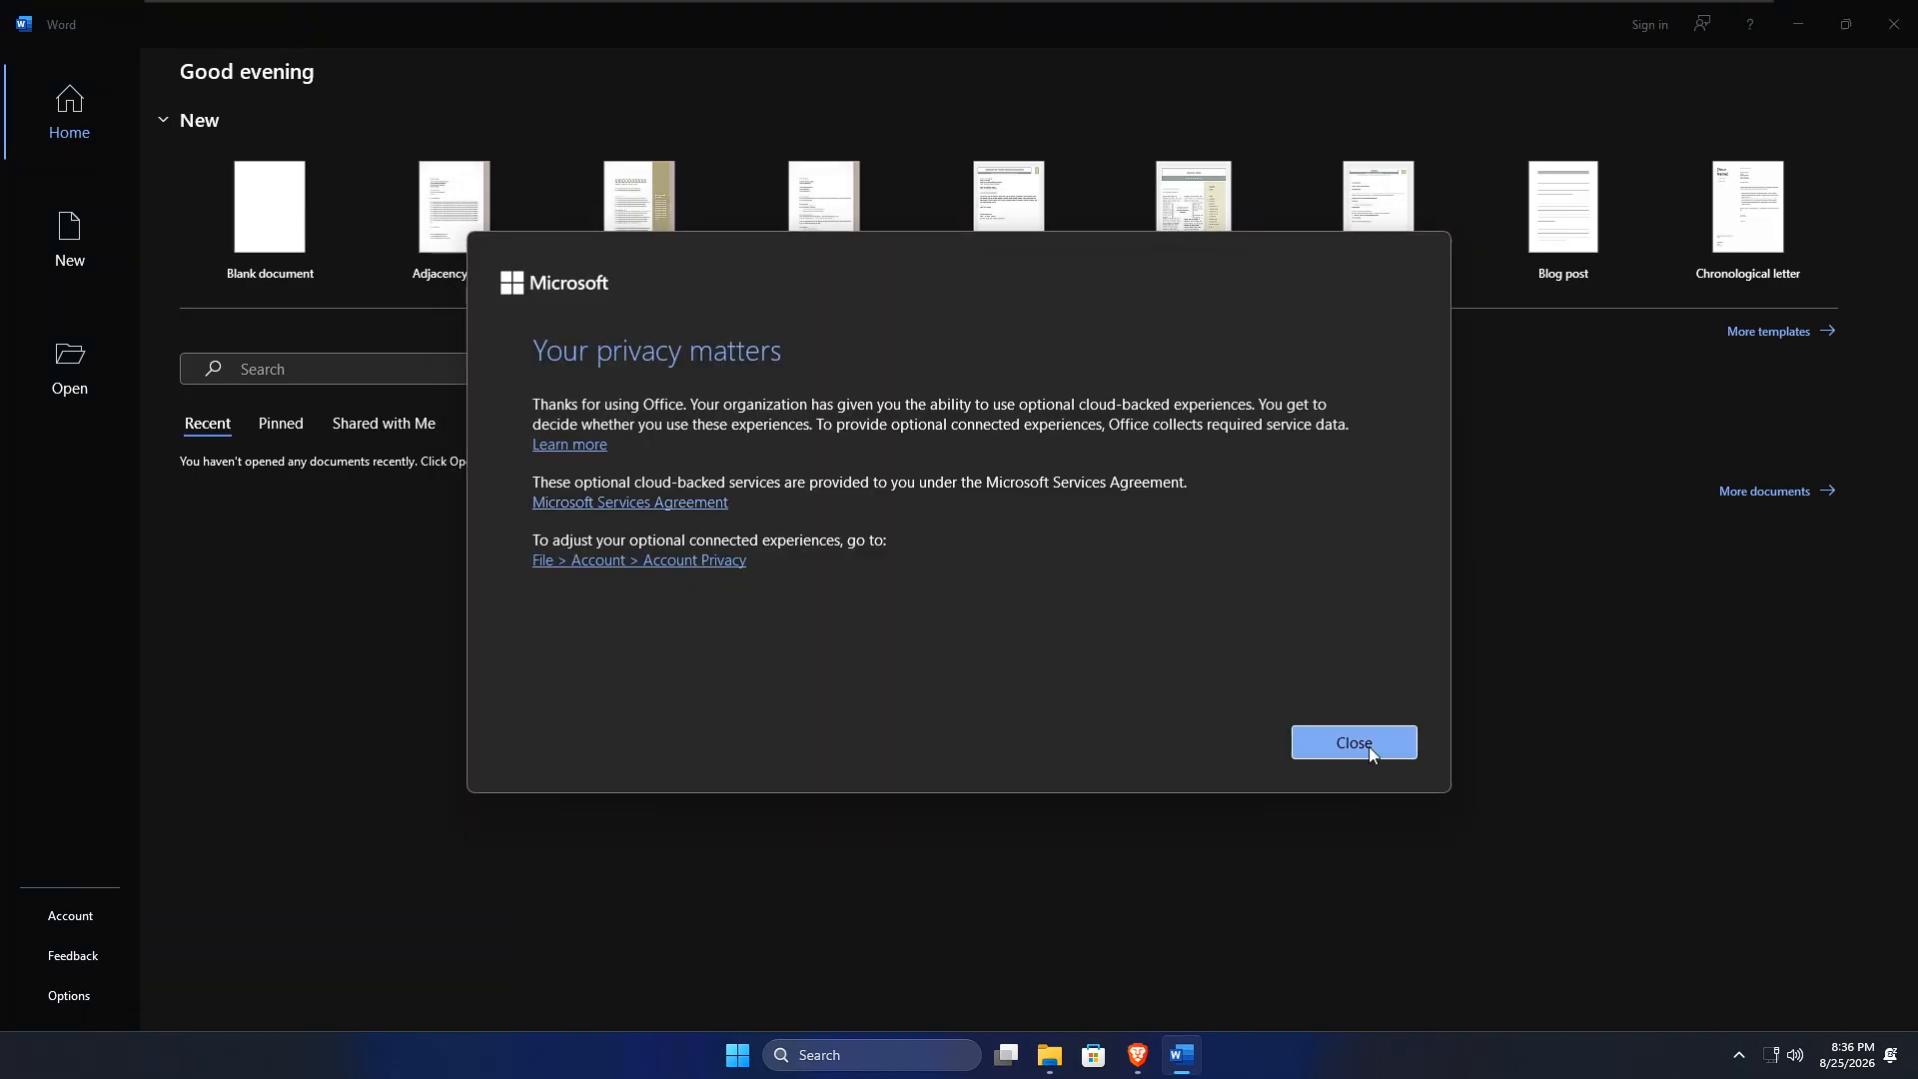
click(1368, 747)
Step: Create a blank Word document and enter the text "than" on its first line
click(275, 234)
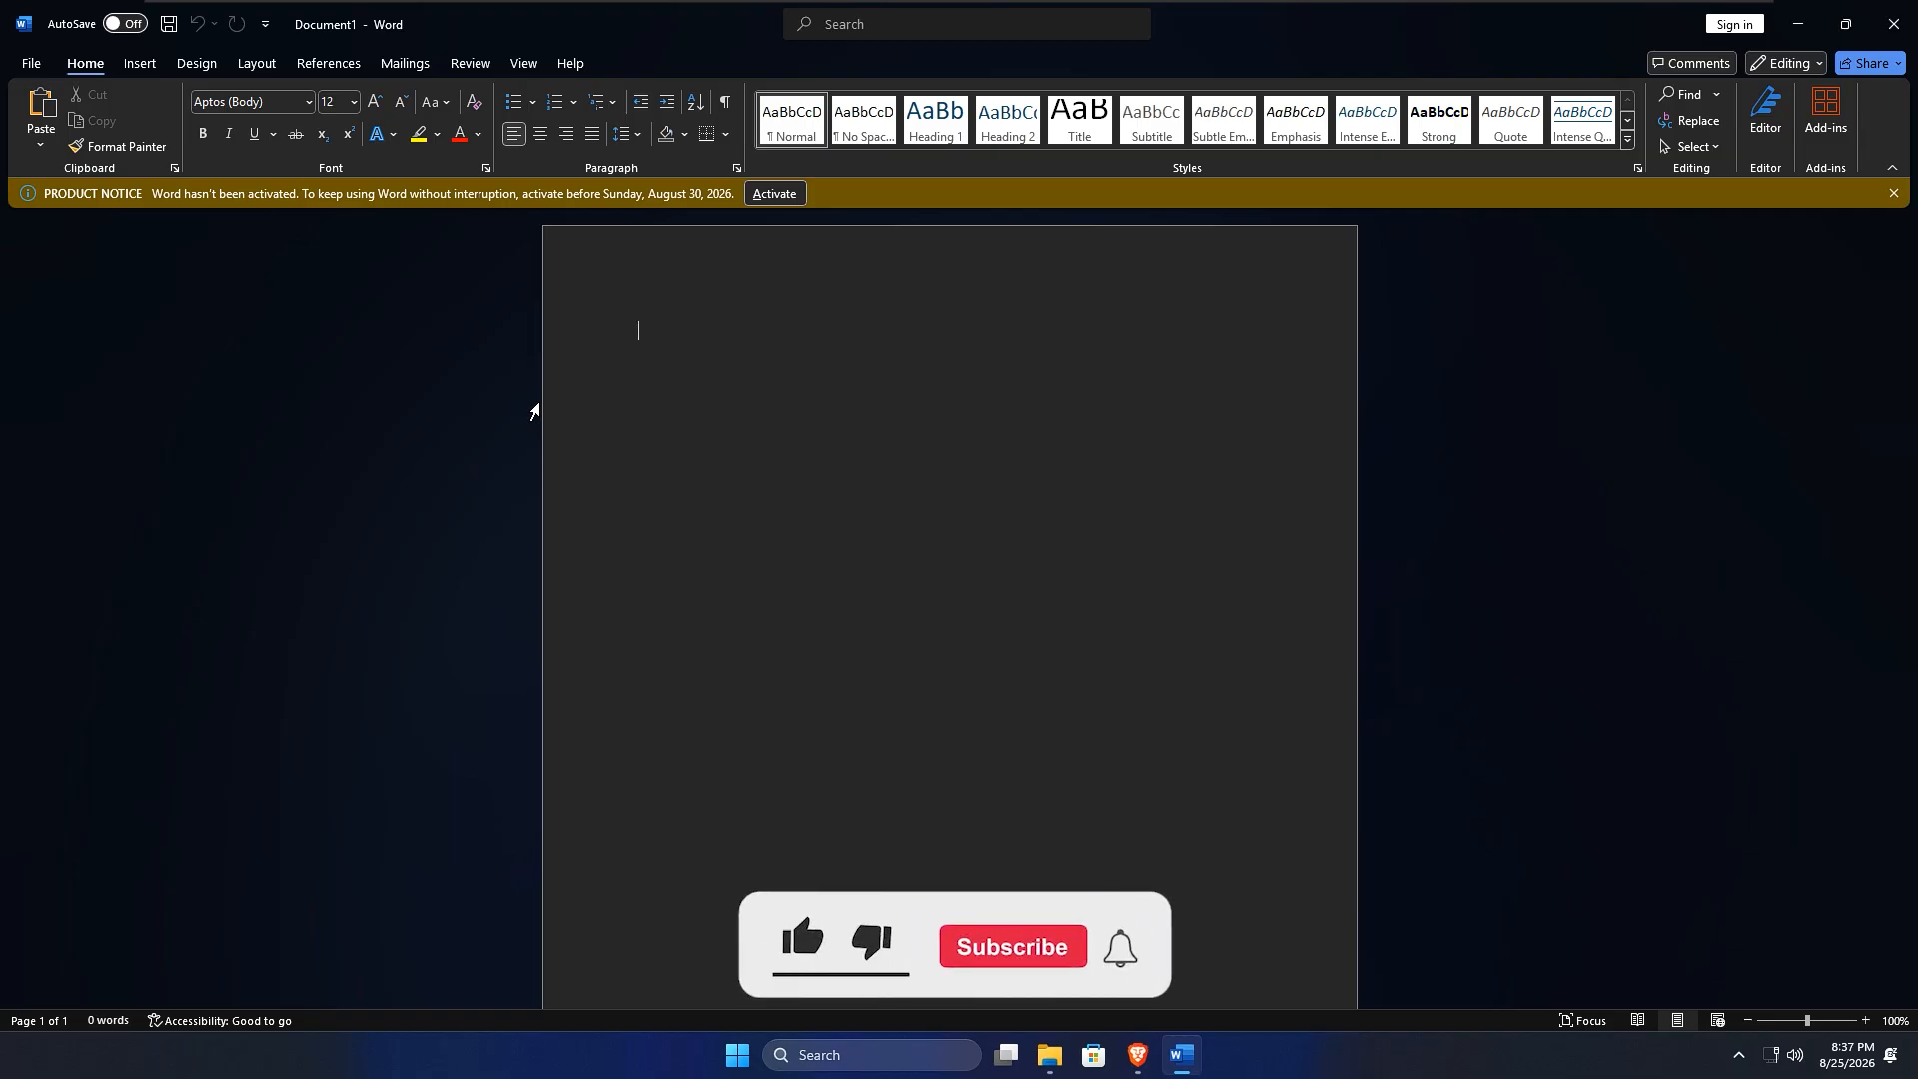
text(than)
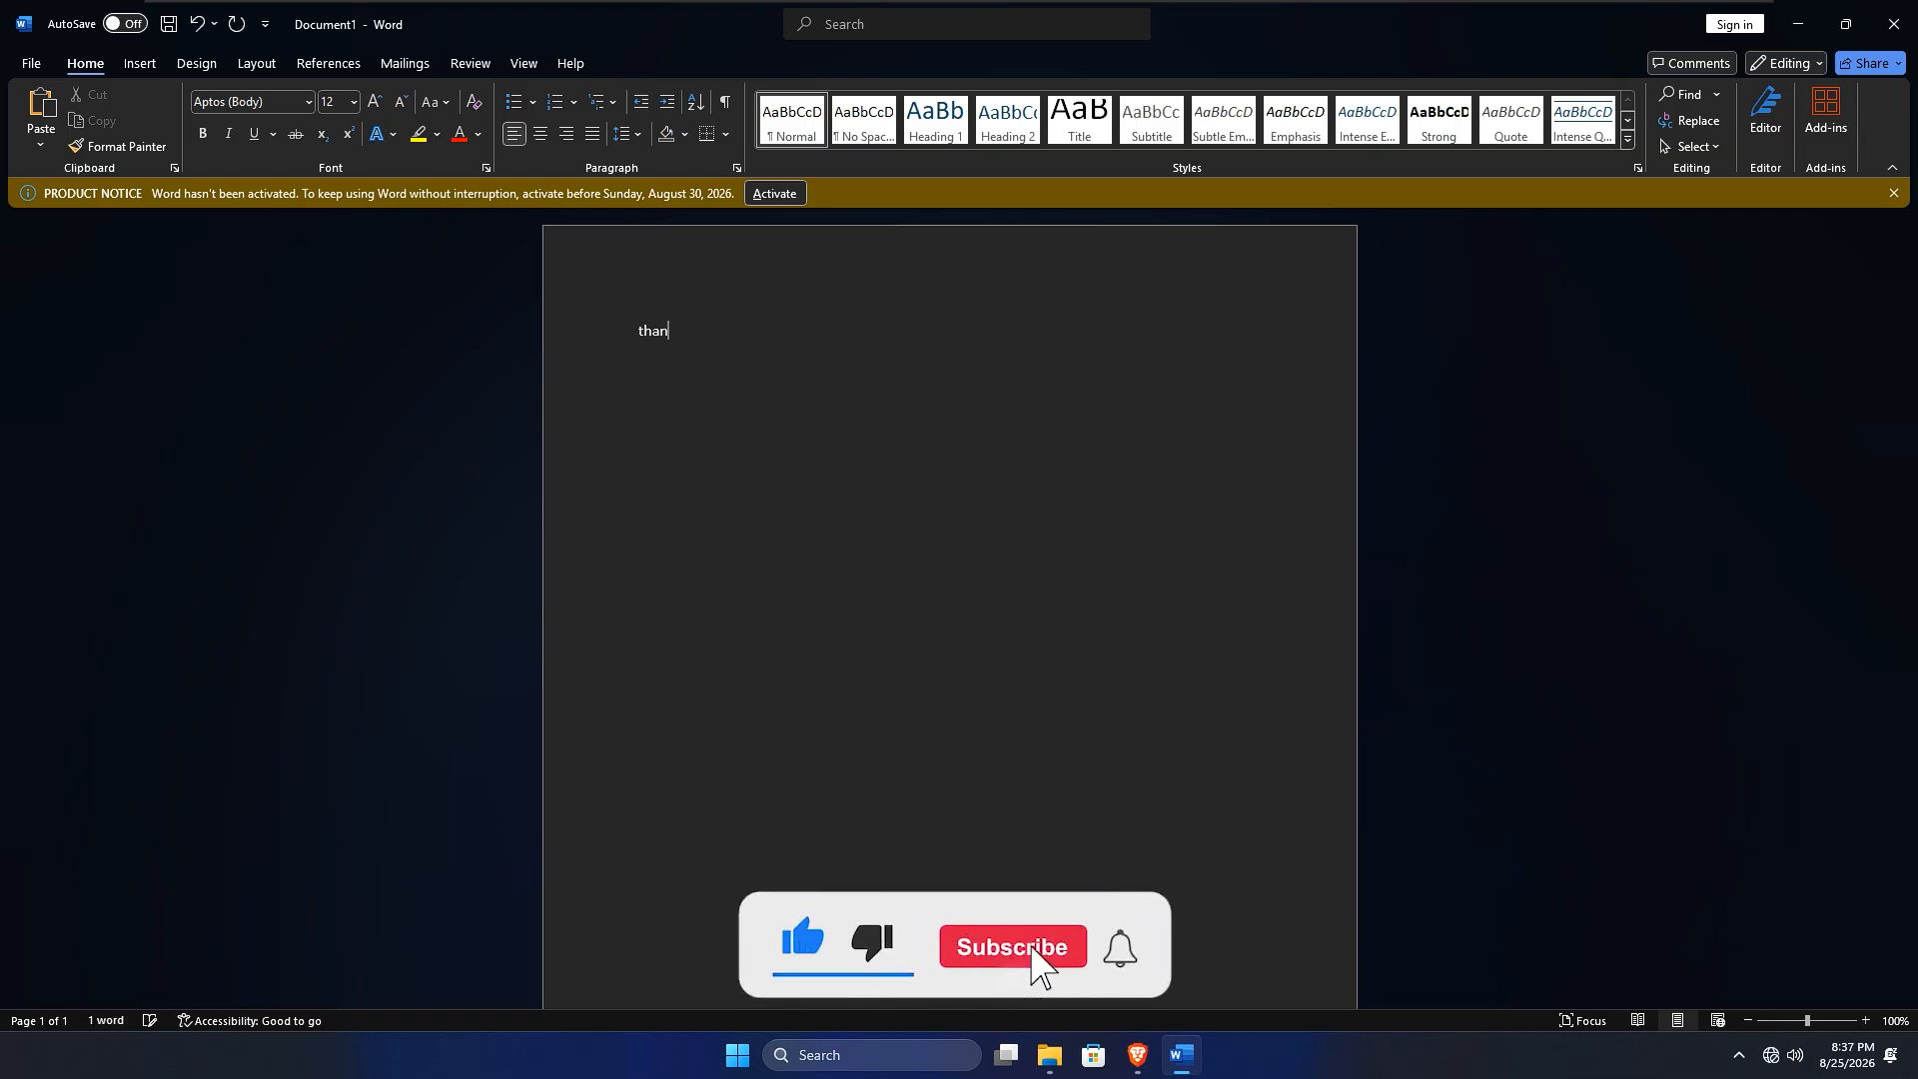